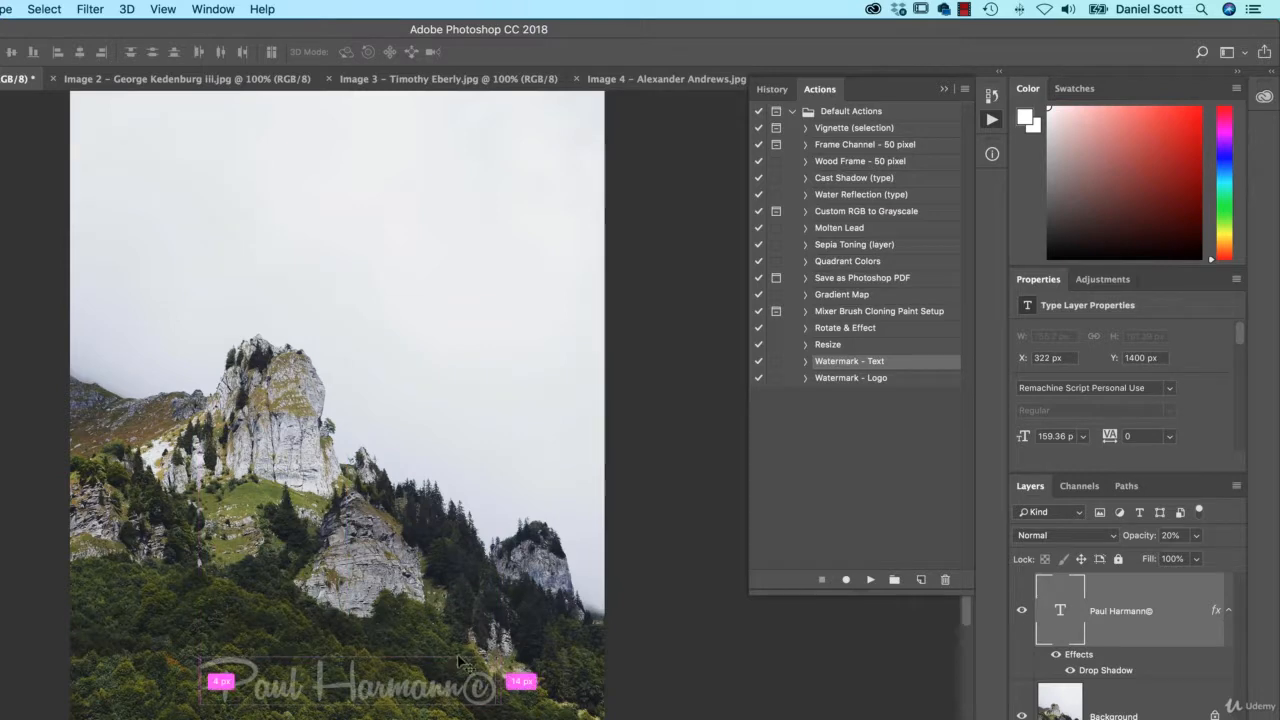
- Play Watermark - Text on the street photo (Image 2) and Watermark - Logo on Images 3 and 4
{"action": "left_click", "coordinate": [213, 79]}
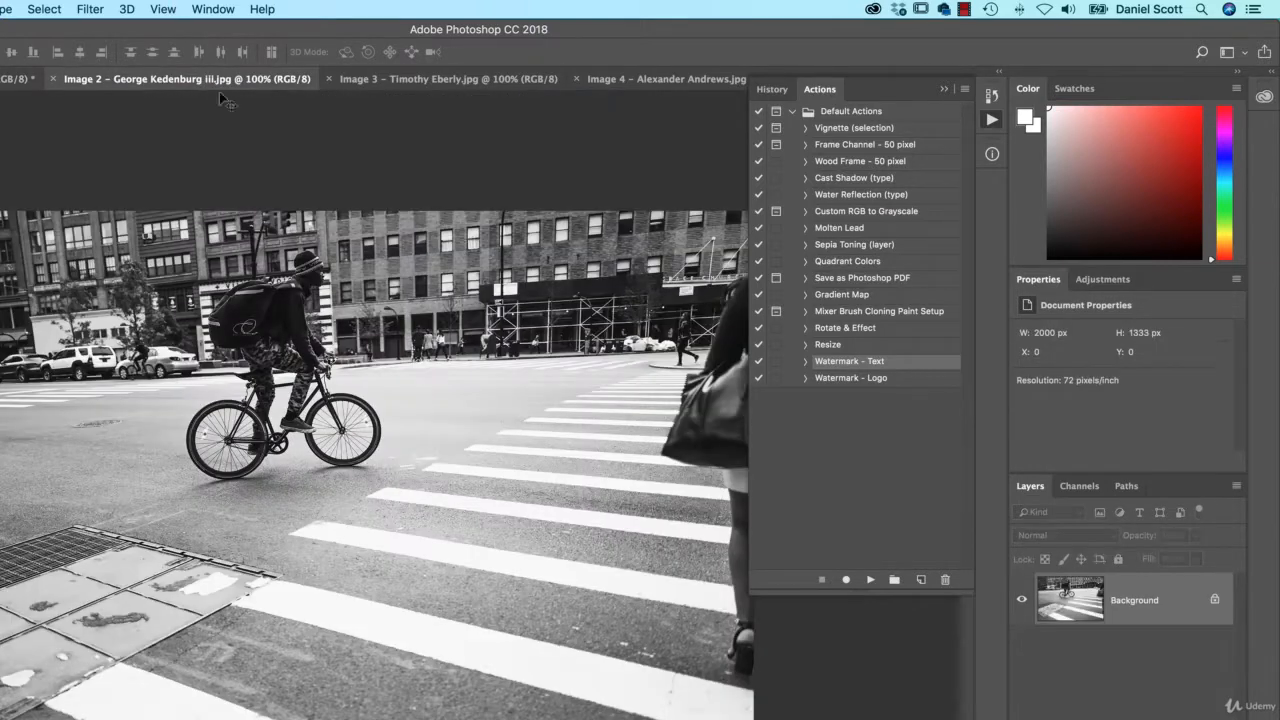
{"action": "left_click", "coordinate": [870, 579]}
{"action": "left_click", "coordinate": [474, 78]}
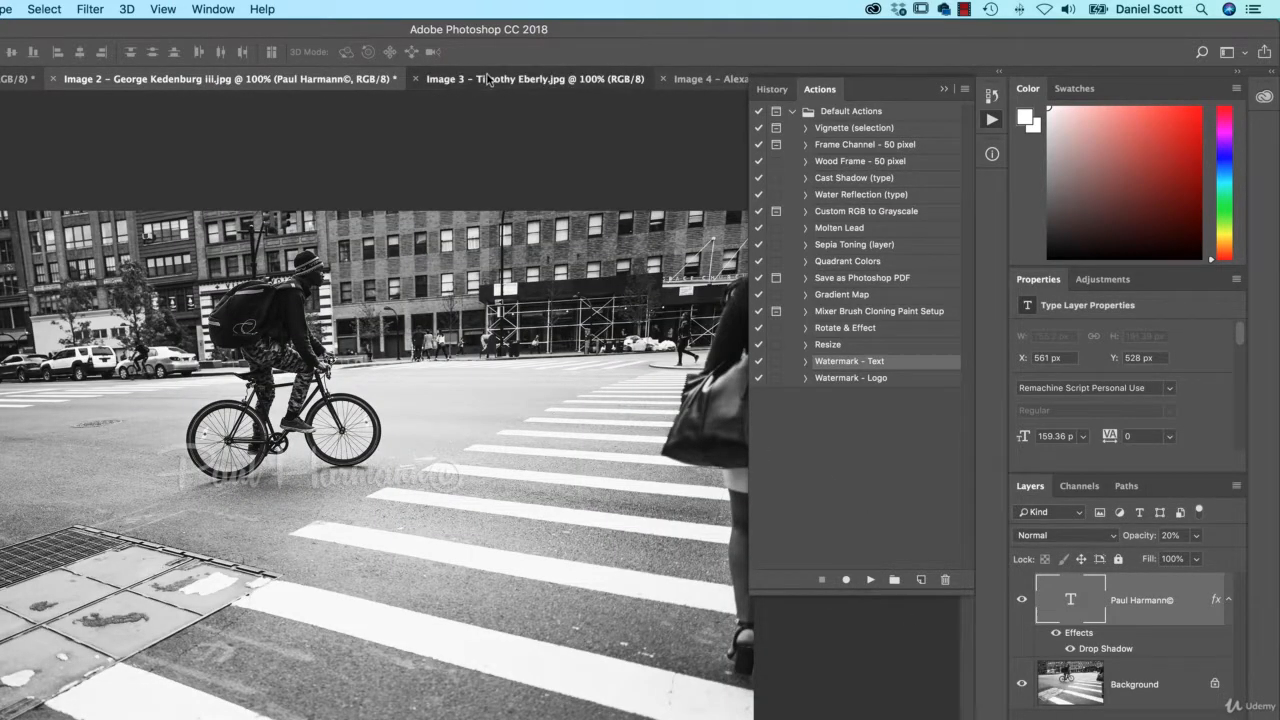
{"action": "left_click", "coordinate": [862, 382]}
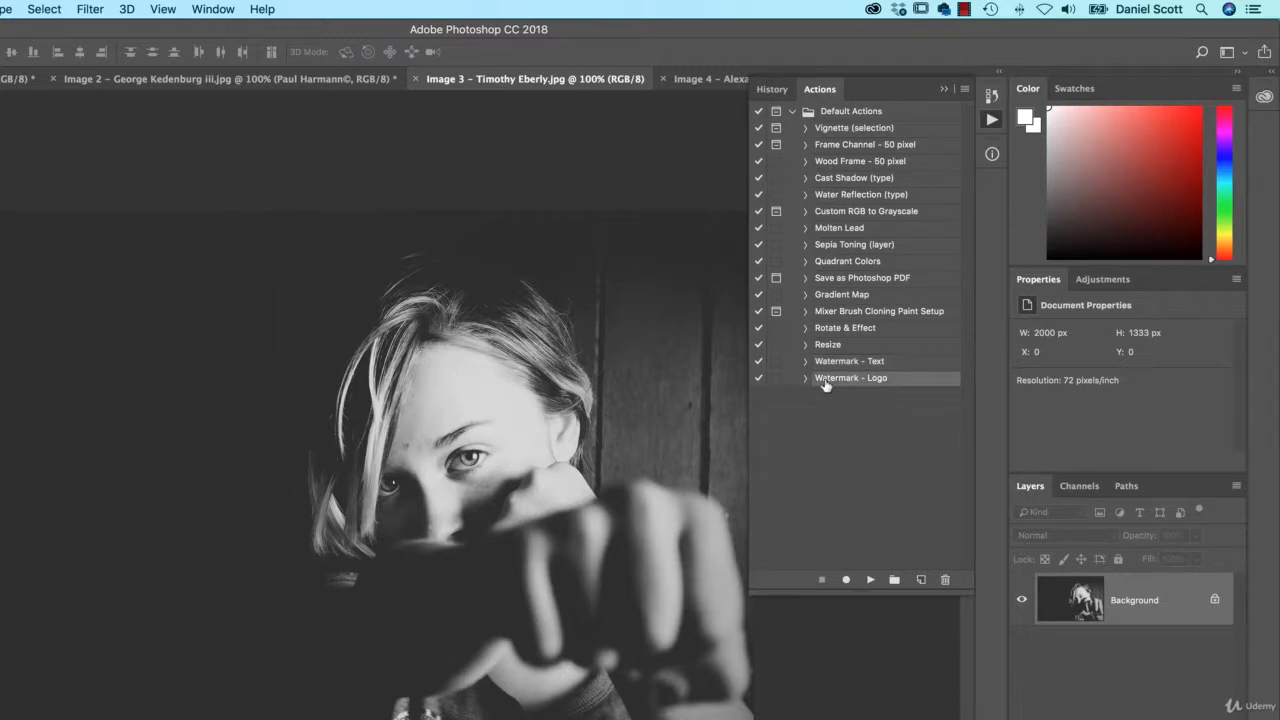
{"action": "left_click", "coordinate": [870, 579]}
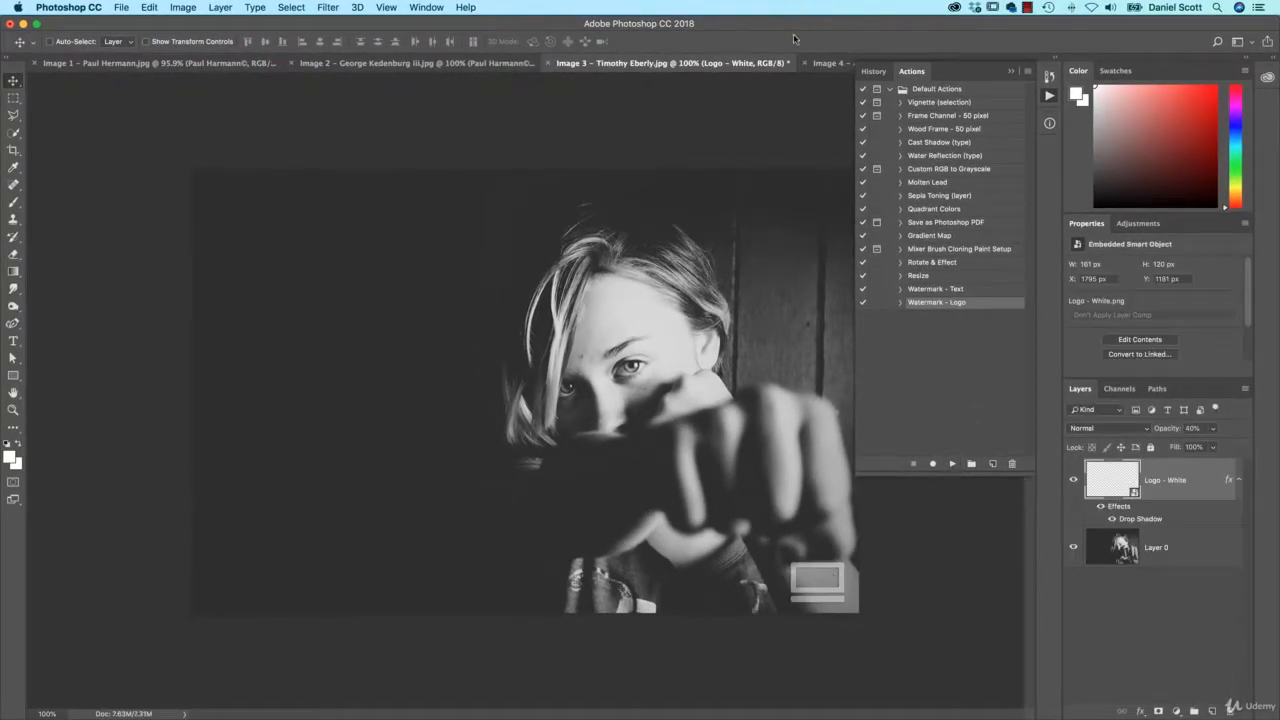
{"action": "left_click", "coordinate": [830, 63]}
{"action": "left_click", "coordinate": [951, 463]}
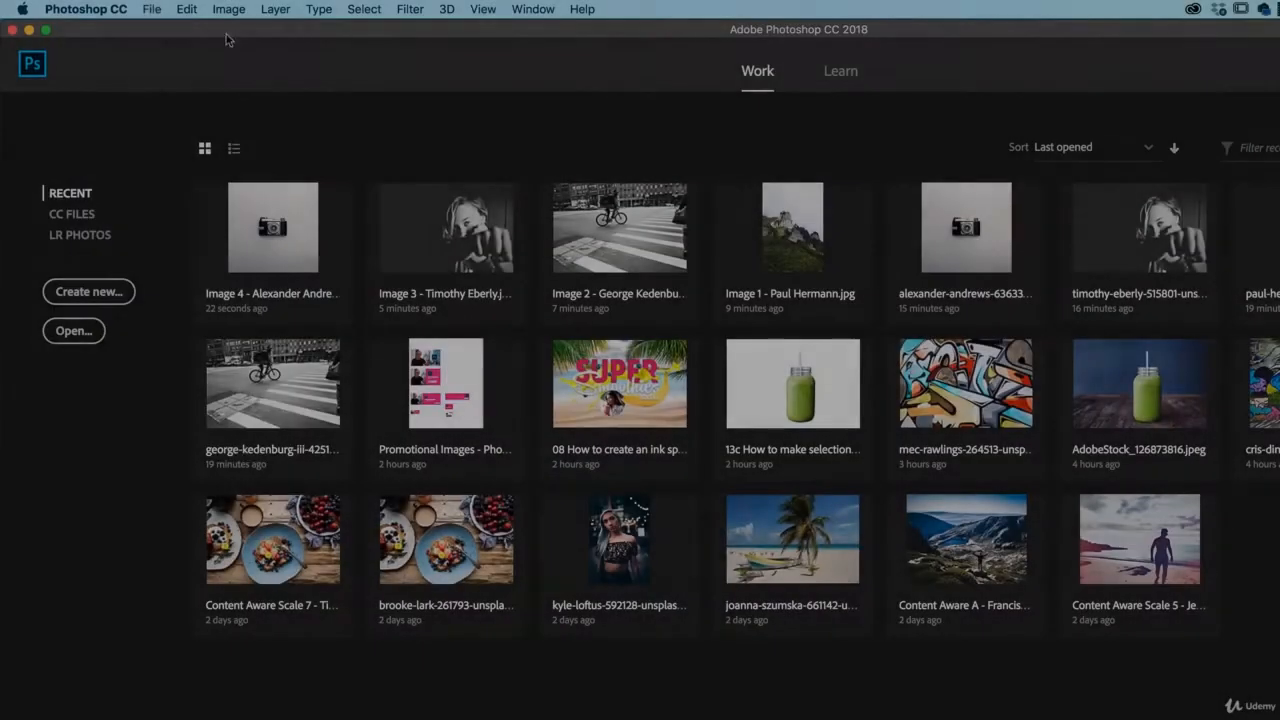
- Open Image 1 through Image 4 from Exercise Files > 03 Preferences & Workflow and show Image 1
{"action": "left_click", "coordinate": [121, 7]}
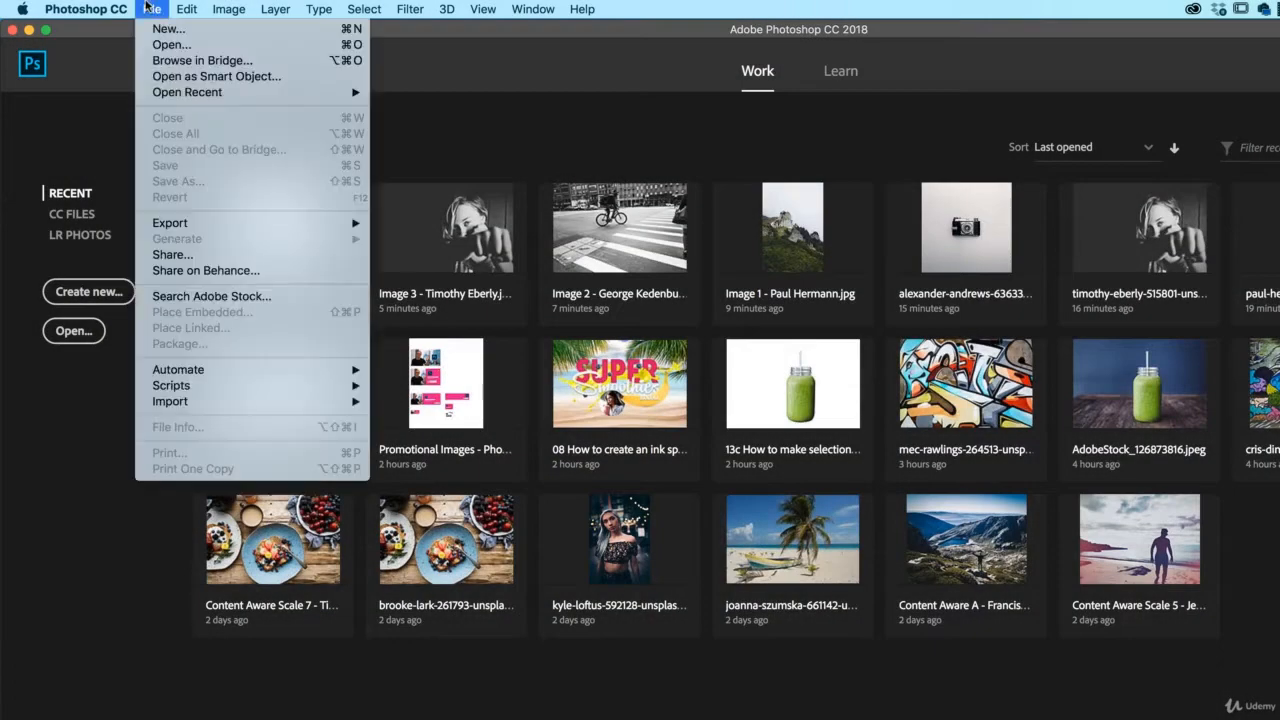
{"action": "left_click", "coordinate": [181, 48]}
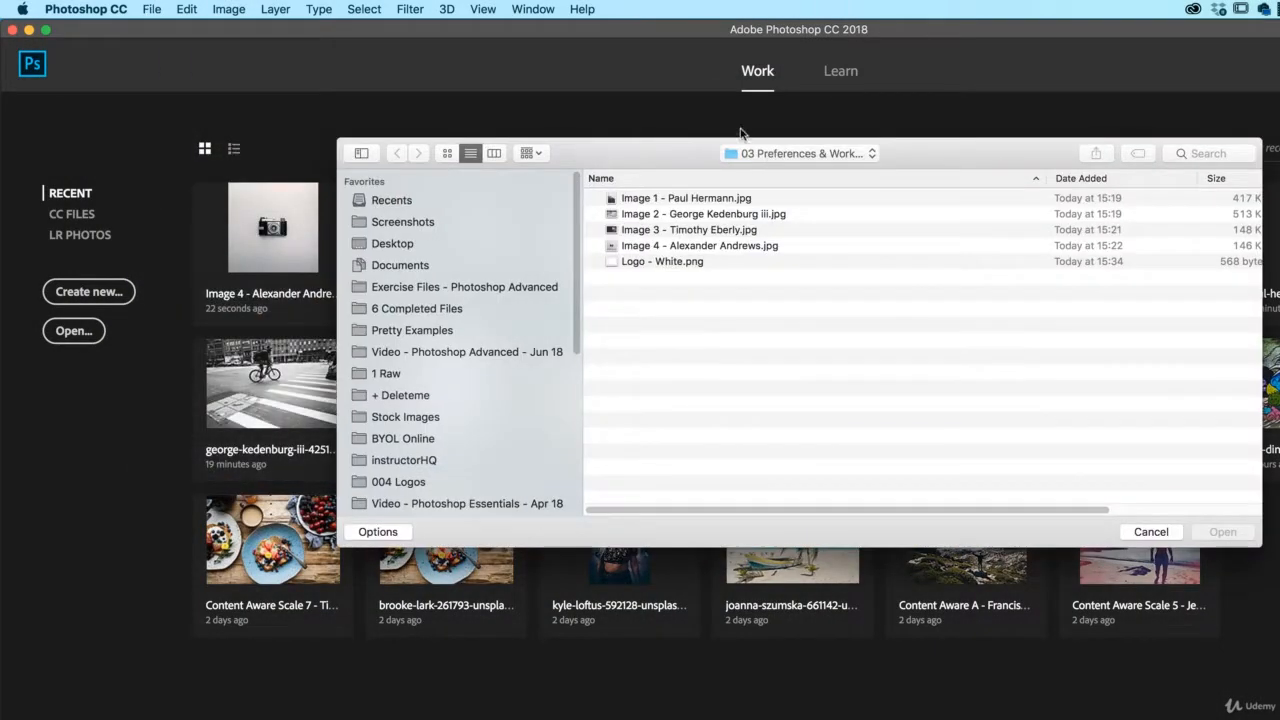
{"action": "left_click", "coordinate": [768, 155]}
{"action": "left_click", "coordinate": [790, 171]}
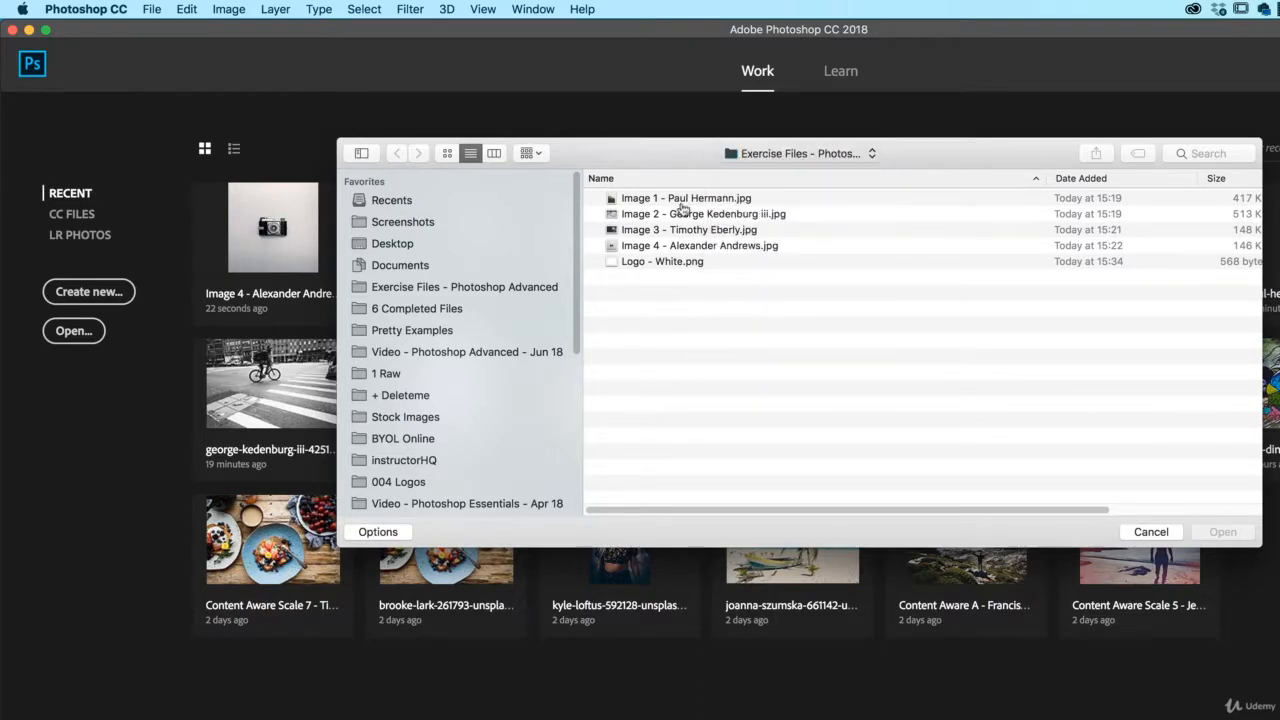
{"action": "left_click", "coordinate": [621, 216]}
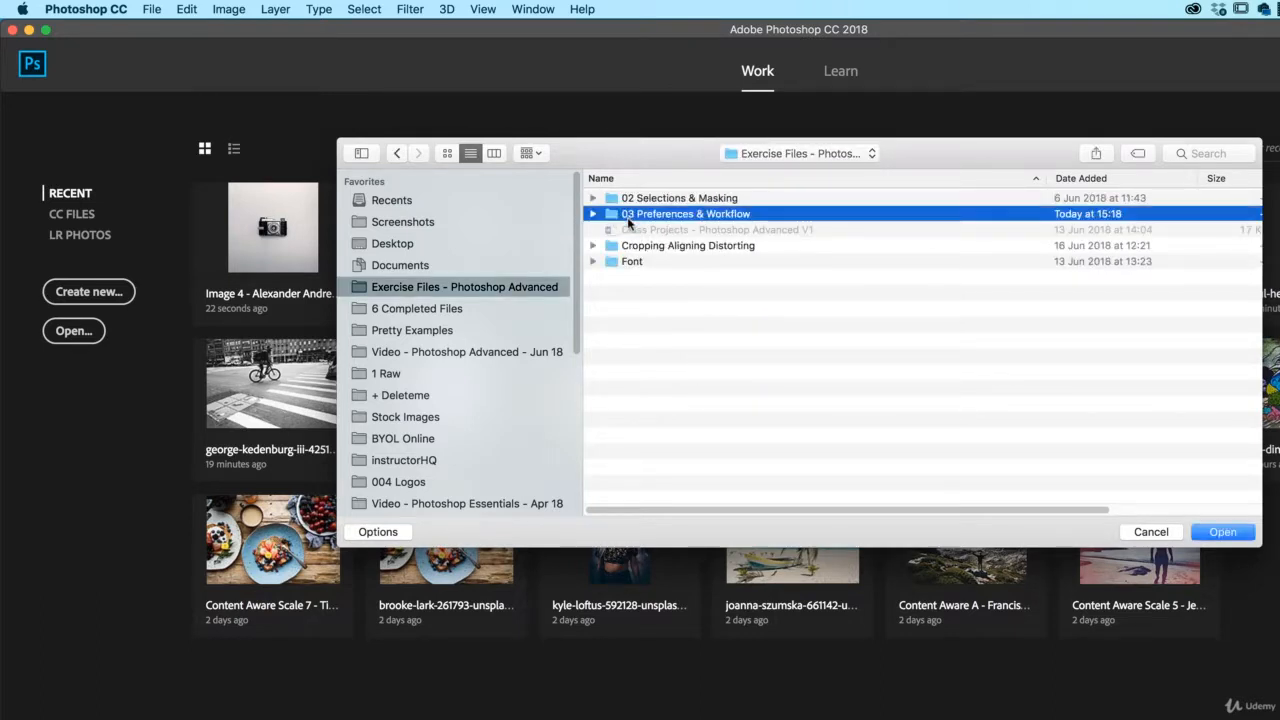
{"action": "double_click", "coordinate": [680, 216]}
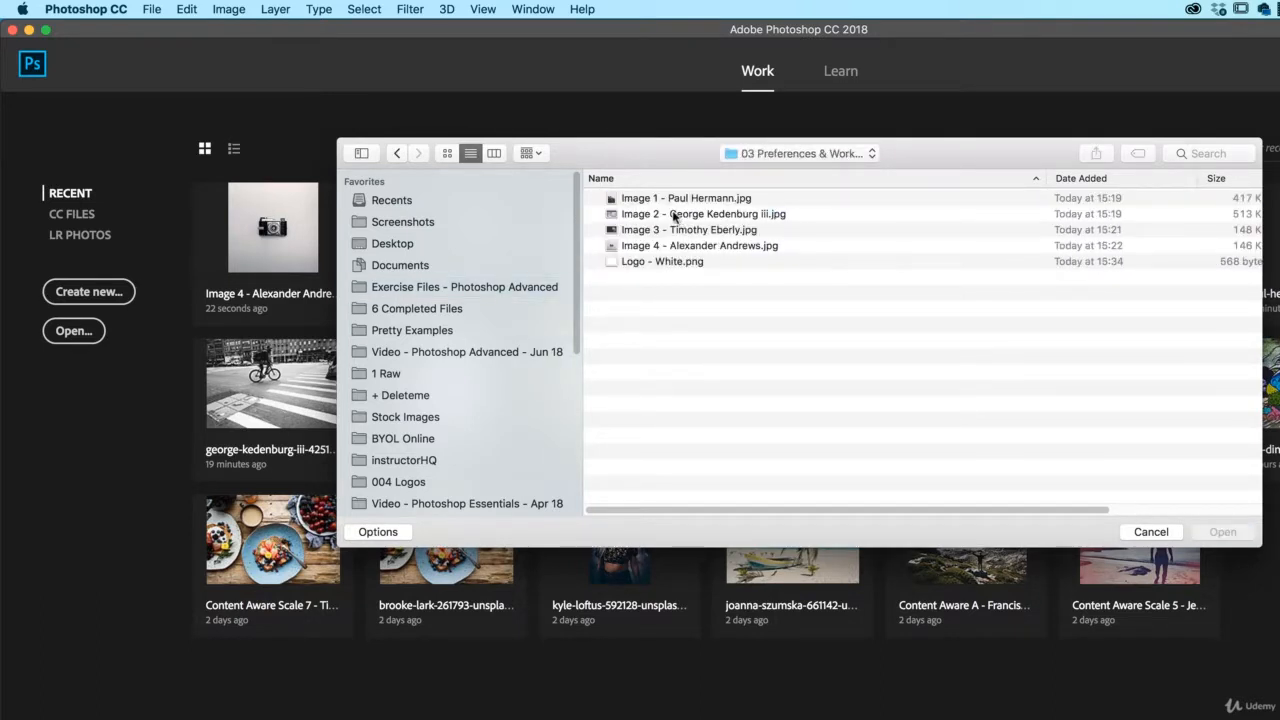
{"action": "left_click", "coordinate": [676, 200]}
{"action": "left_click", "coordinate": [678, 246], "text": "shift"}
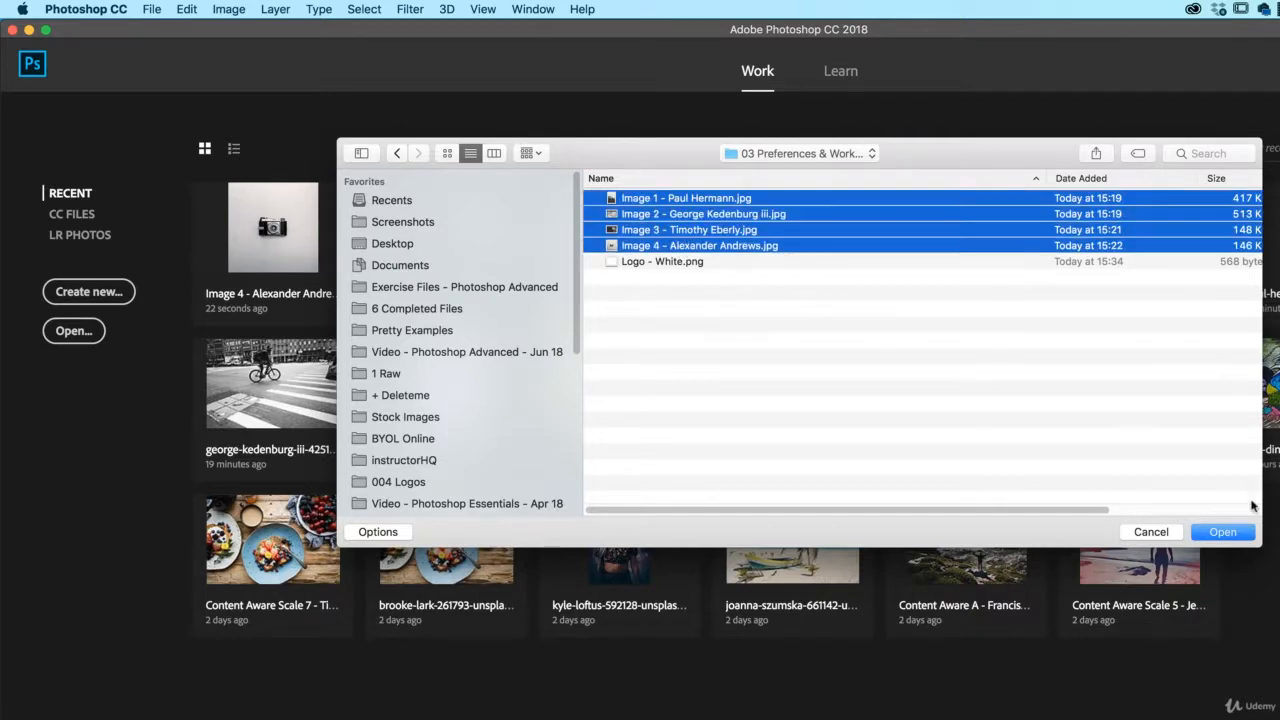
{"action": "left_click", "coordinate": [1228, 531]}
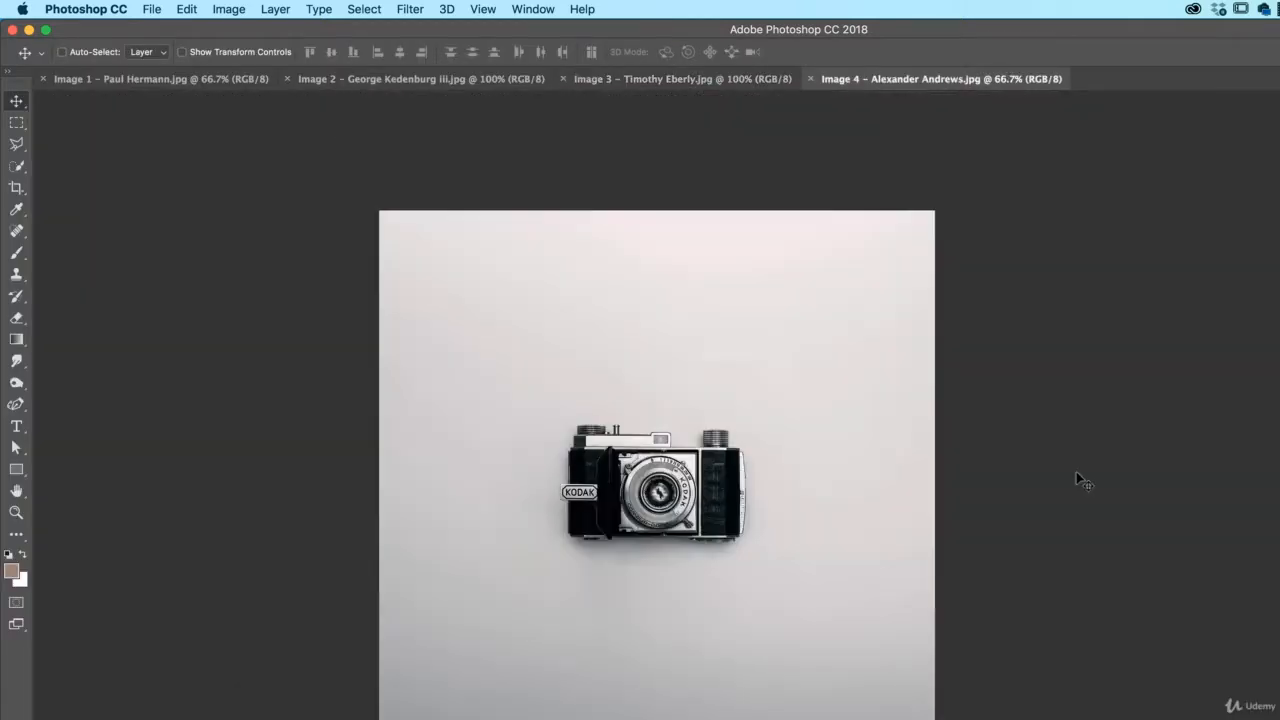
{"action": "left_click", "coordinate": [145, 80]}
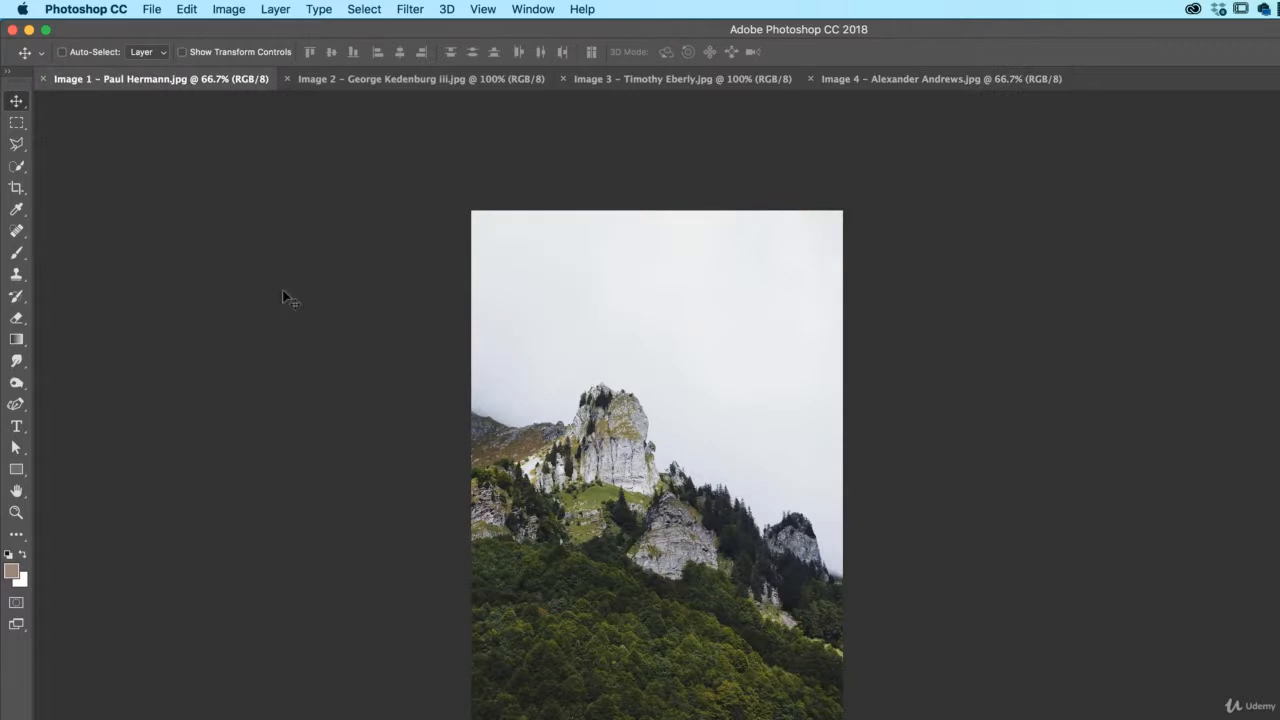
{"action": "left_click", "coordinate": [520, 9]}
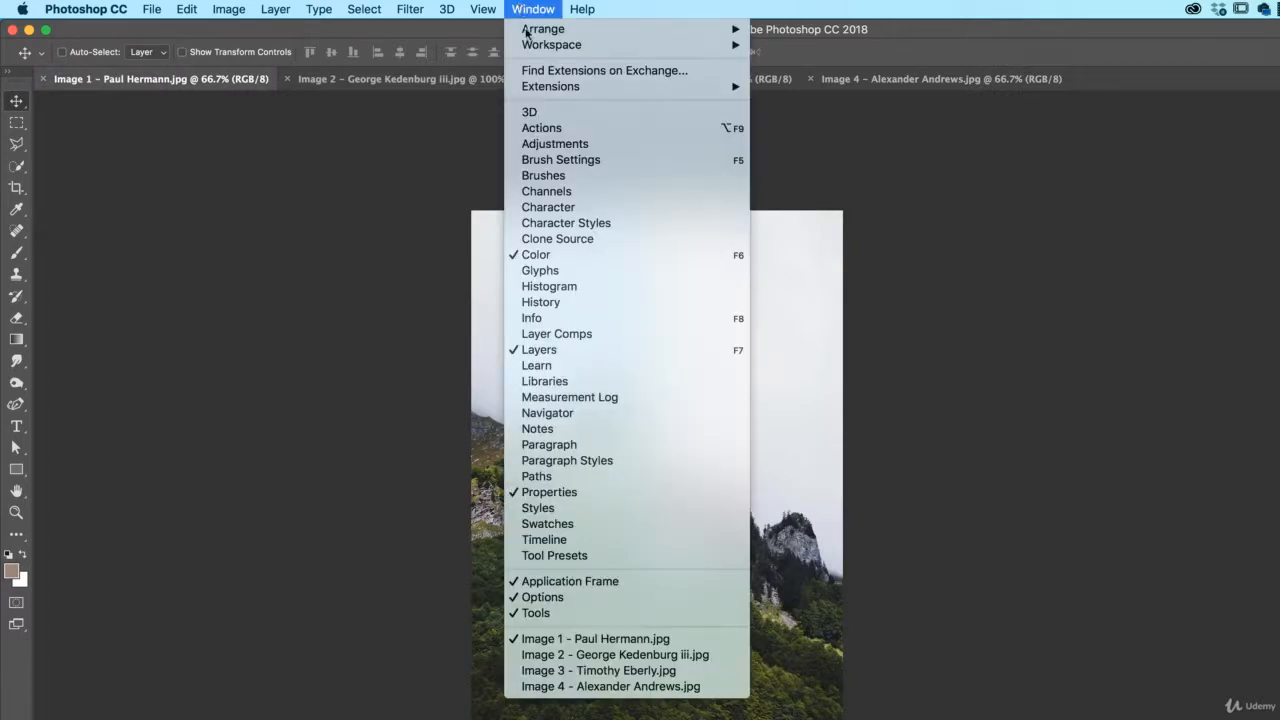
- Show the Actions panel, peek inside Vignette (selection), and select Wood Frame - 50 pixel
{"action": "left_click", "coordinate": [543, 130]}
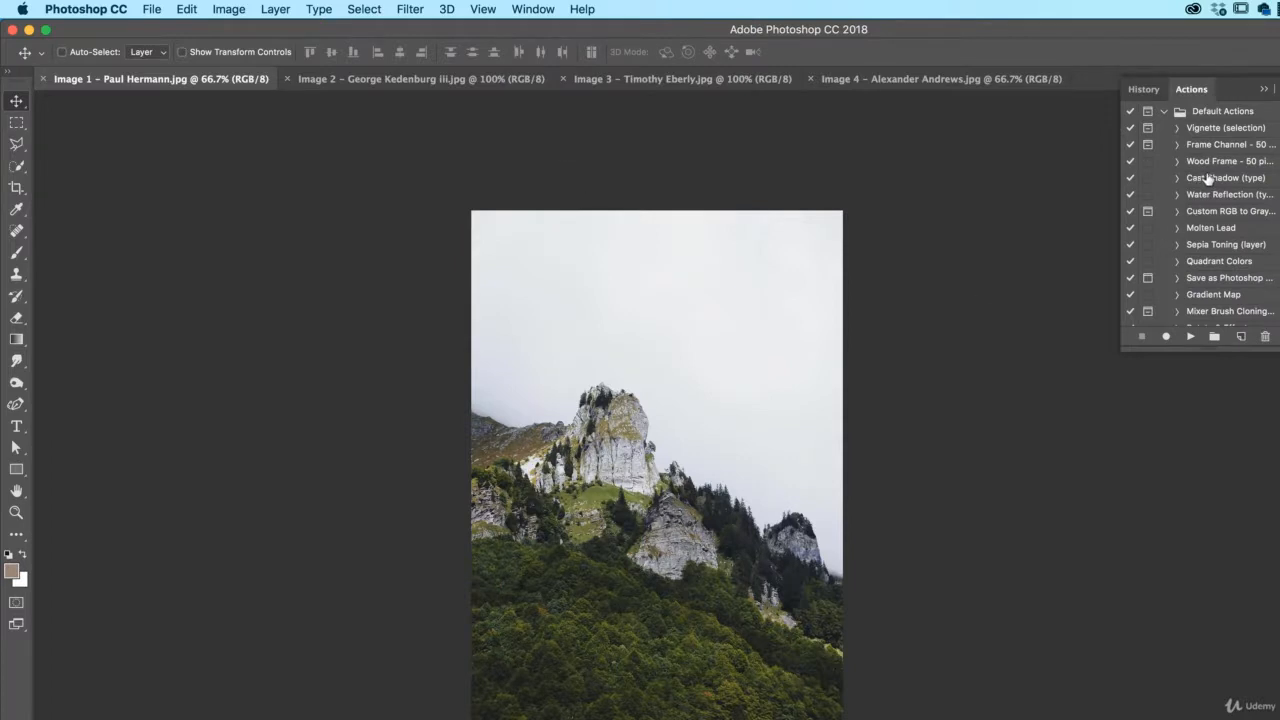
{"action": "left_click", "coordinate": [1177, 128]}
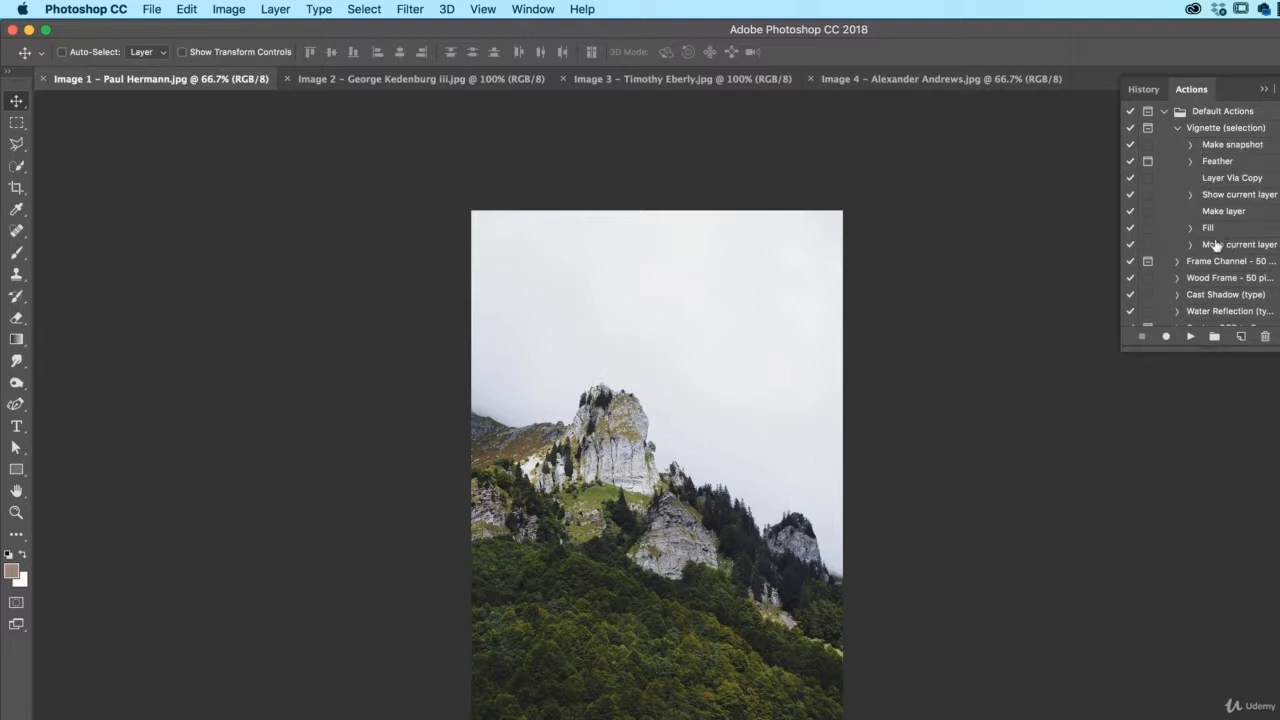
{"action": "left_click", "coordinate": [1177, 129]}
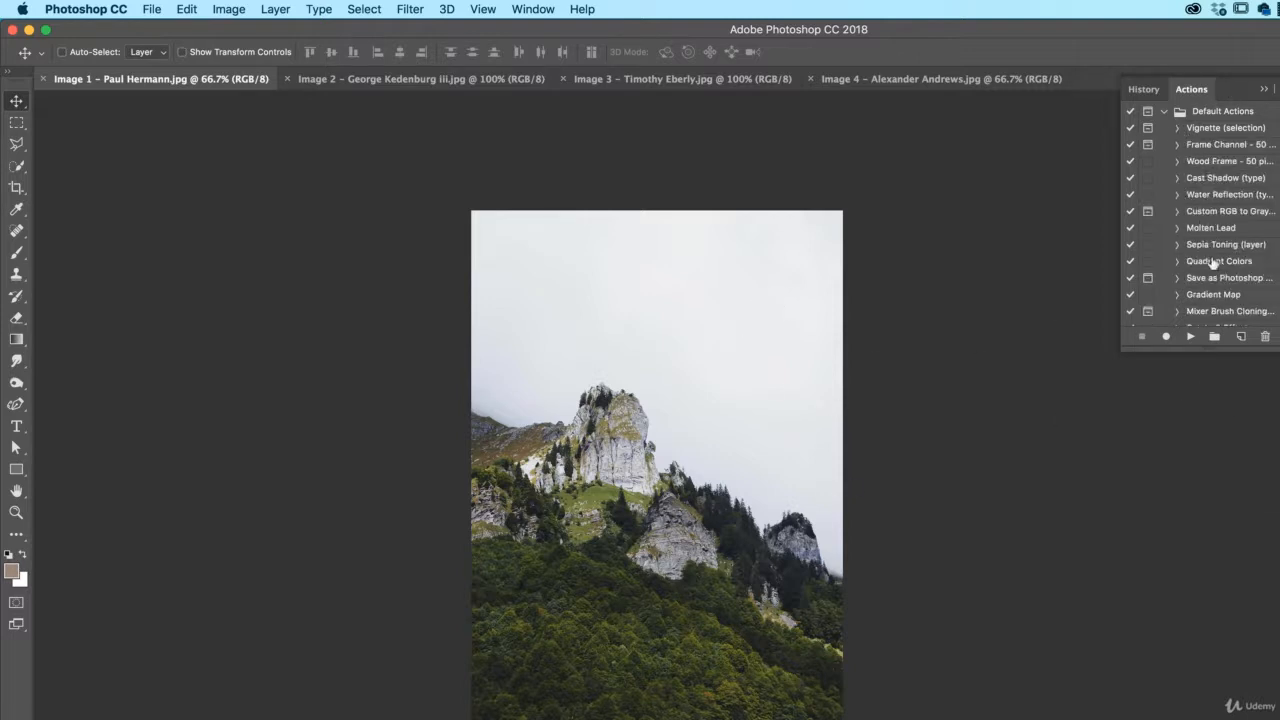
{"action": "left_click", "coordinate": [1236, 162]}
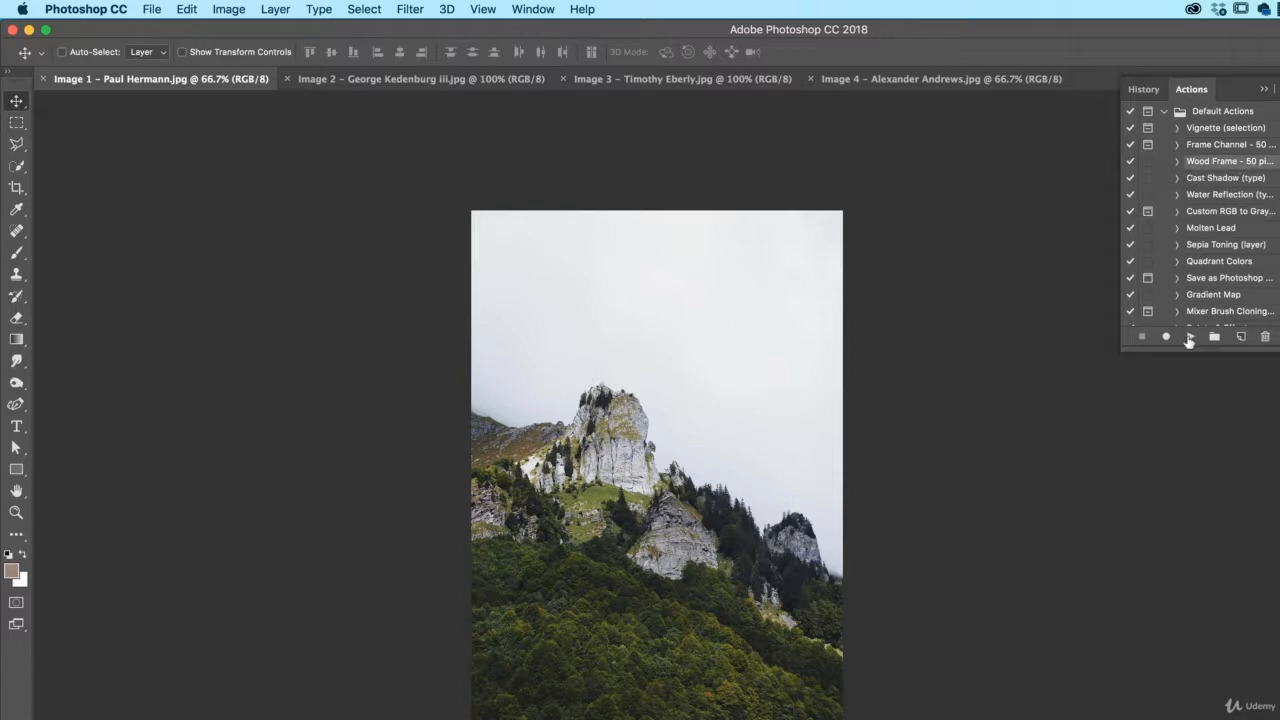
{"action": "left_click", "coordinate": [1188, 338]}
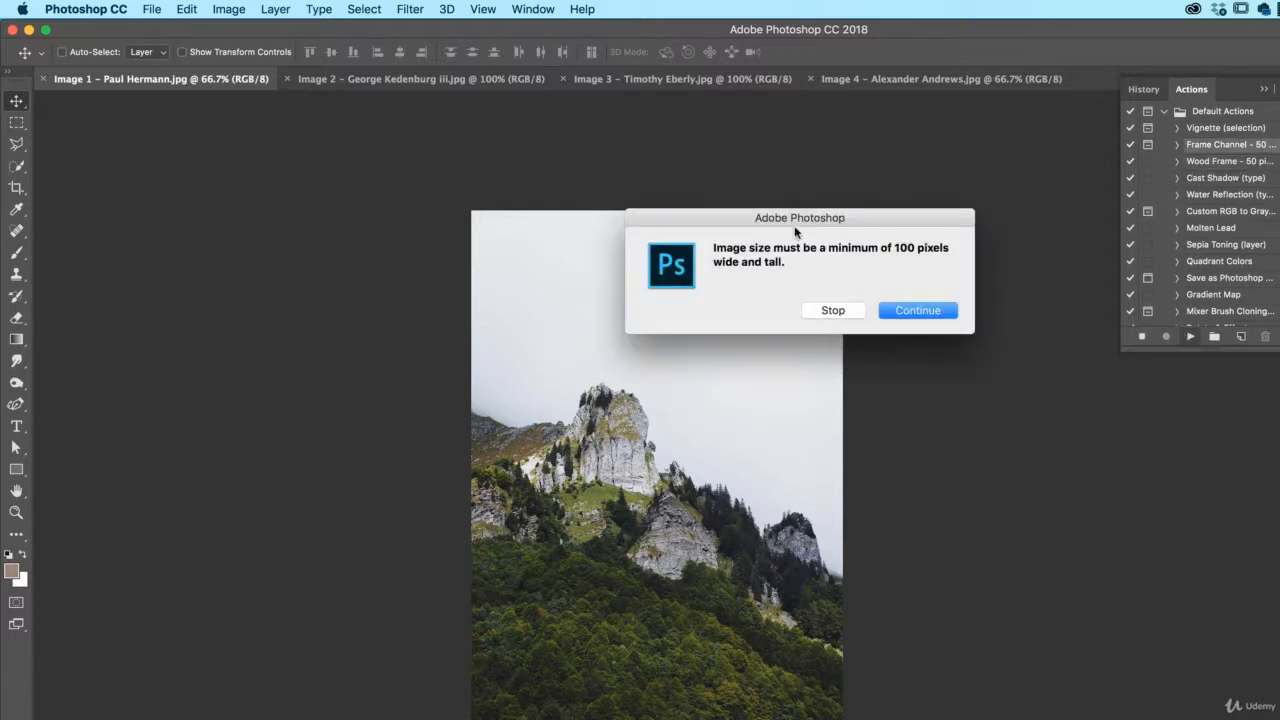
{"action": "left_click", "coordinate": [917, 311]}
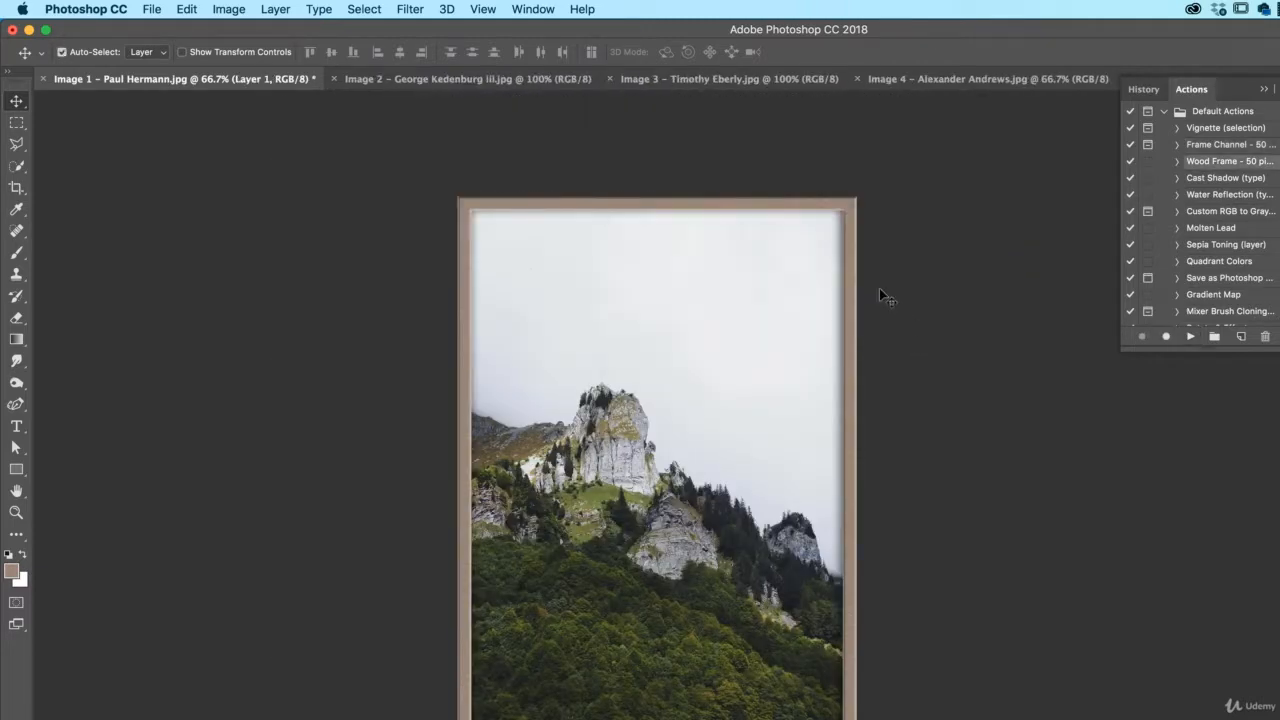
{"action": "key", "text": "super+plus"}
{"action": "key", "text": "super+plus"}
{"action": "left_click_drag", "start_coordinate": [896, 414], "coordinate": [440, 455]}
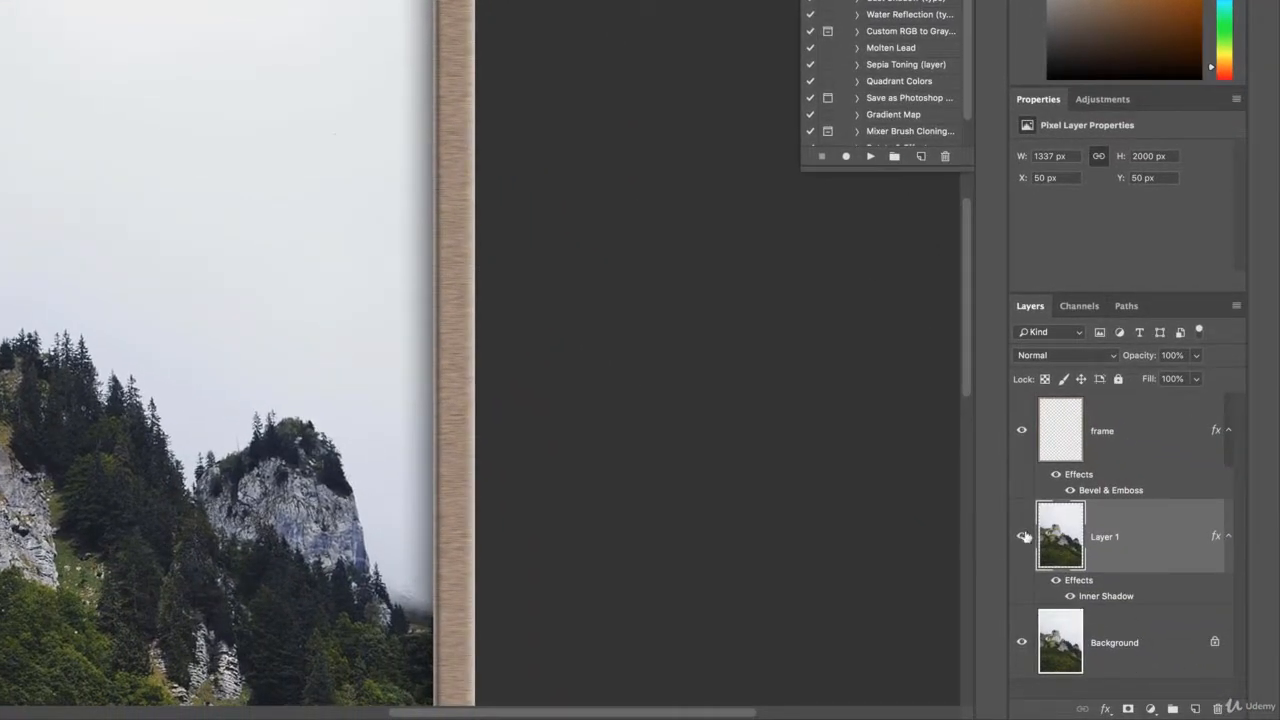
{"action": "left_click", "coordinate": [1022, 430]}
{"action": "left_click", "coordinate": [1022, 430]}
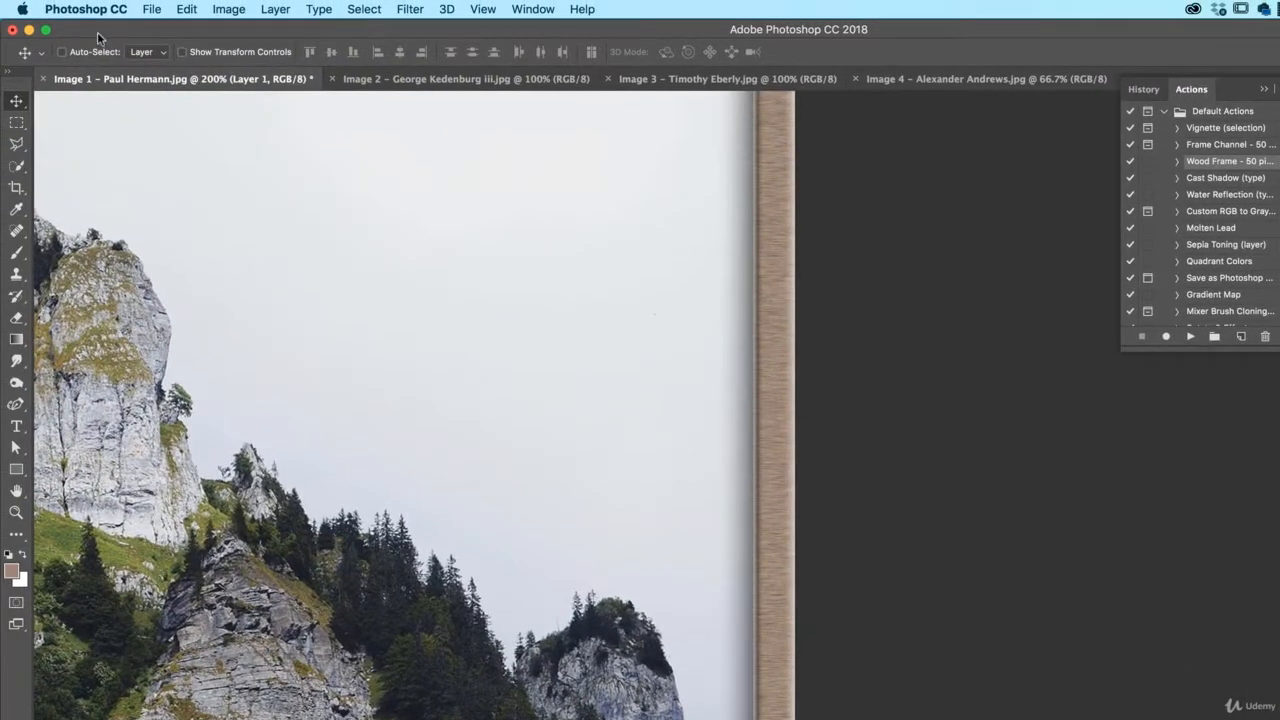
{"action": "left_click", "coordinate": [149, 9]}
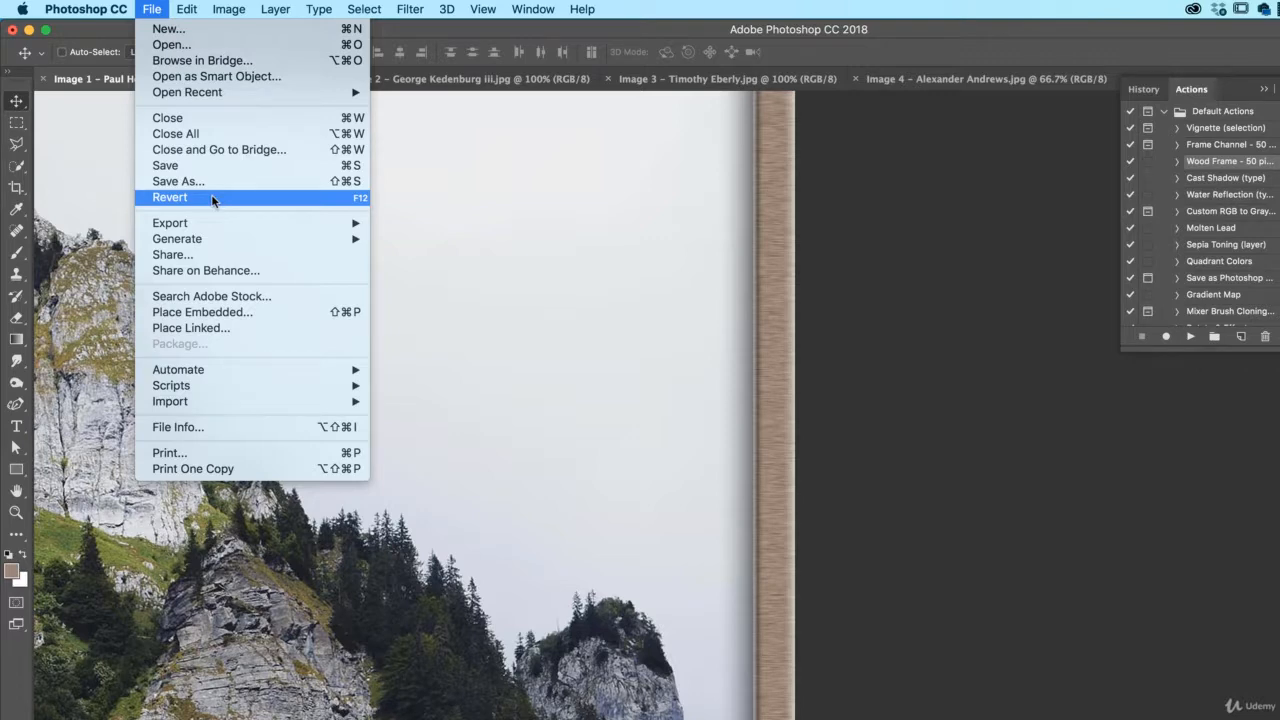
{"action": "left_click", "coordinate": [168, 199]}
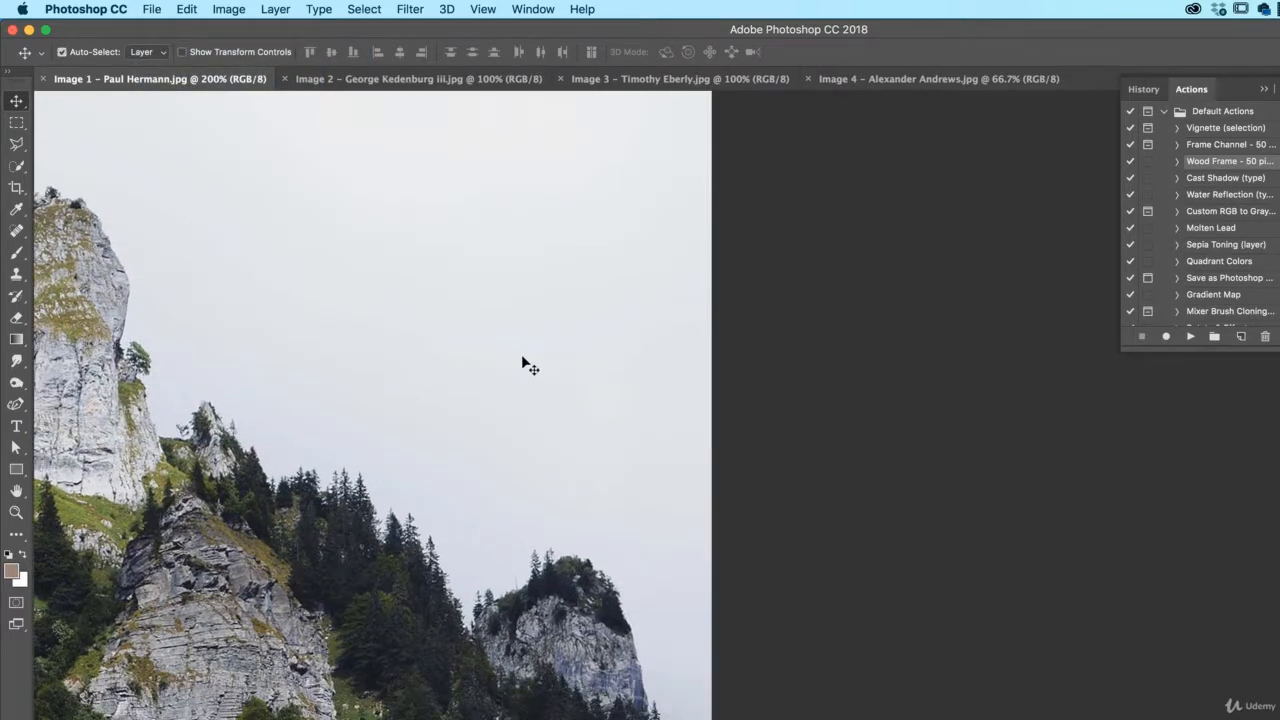
- Fit the photo in the window and load the Text Effects action set
{"action": "key", "text": "super+0"}
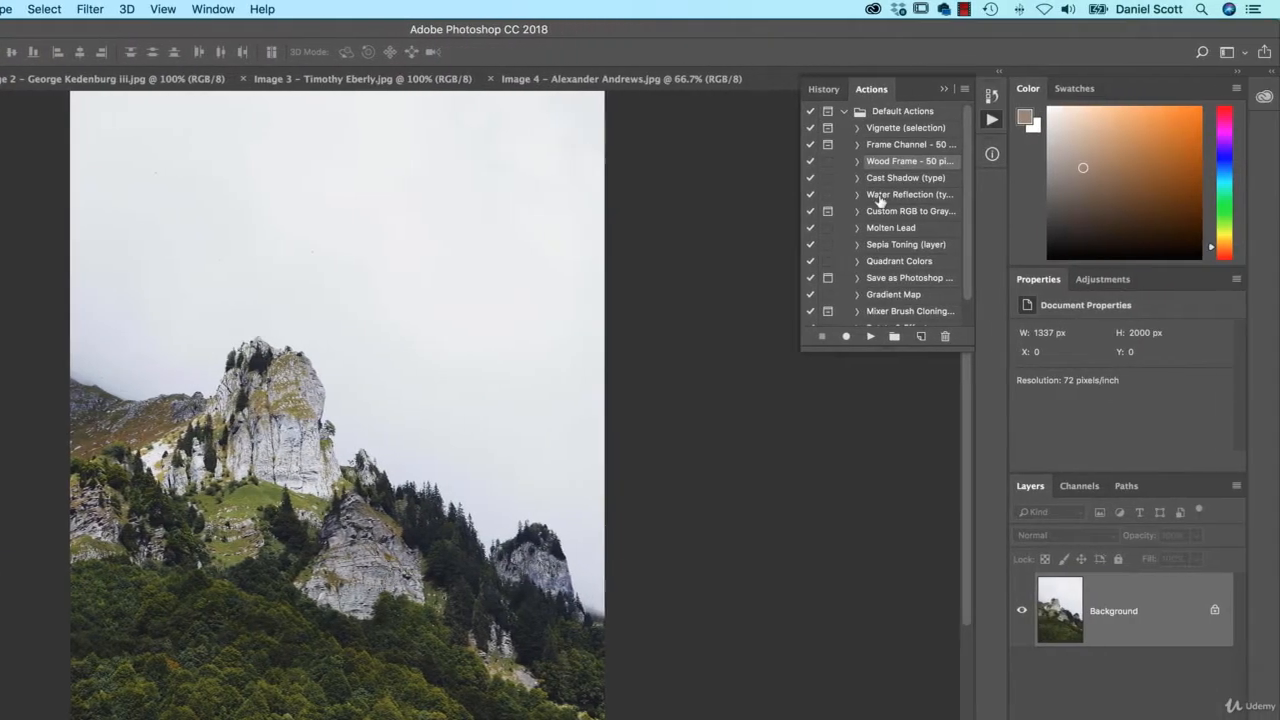
{"action": "left_click", "coordinate": [964, 89]}
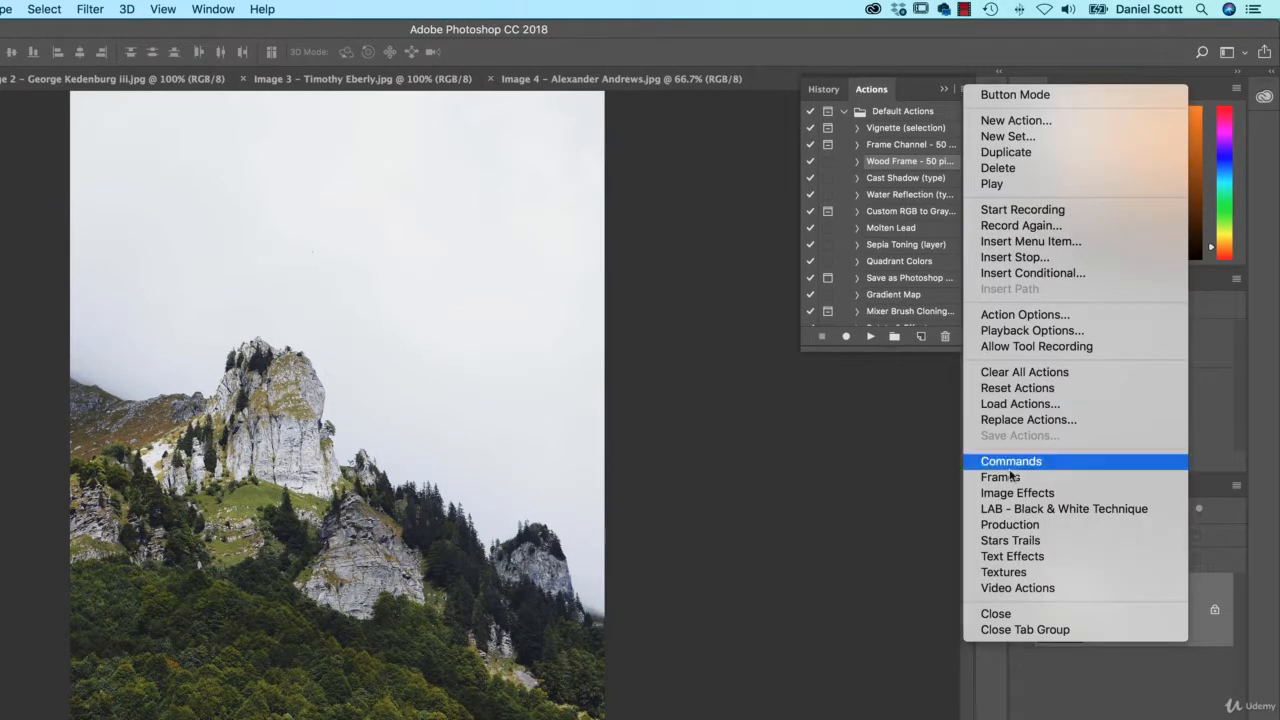
{"action": "left_click", "coordinate": [1010, 556]}
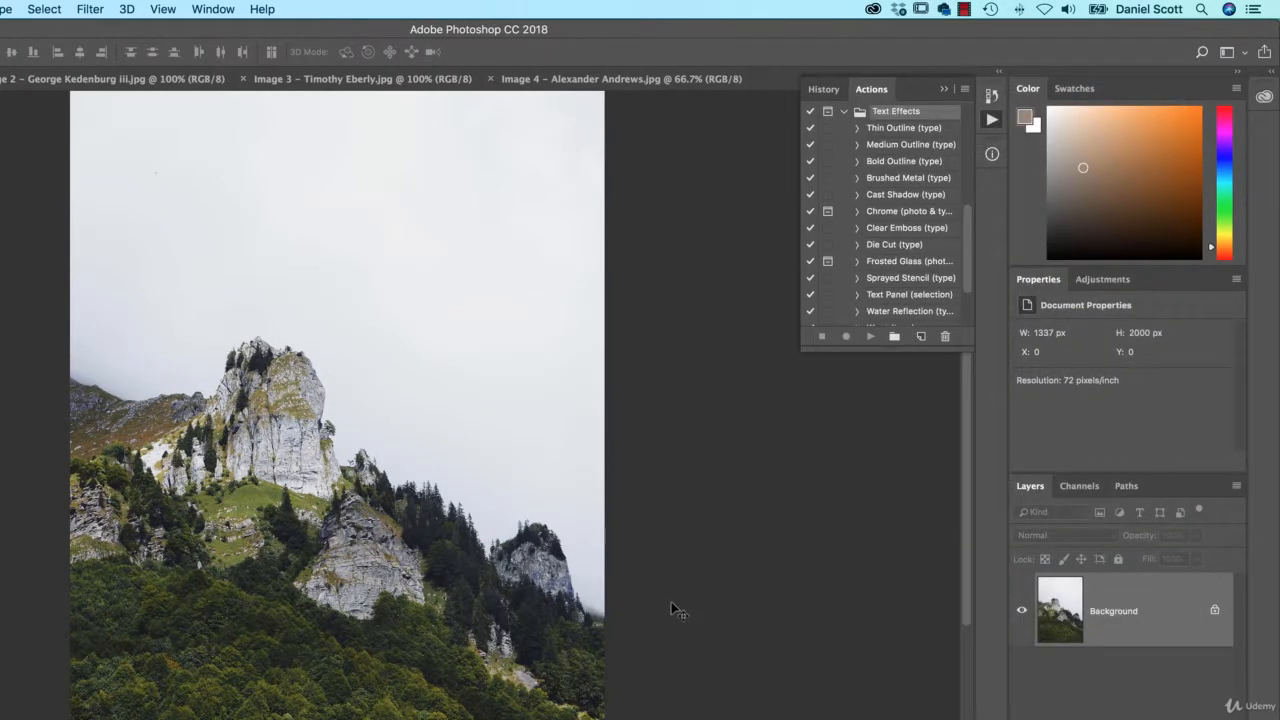
- Enlarge the Actions panel and collapse Default Actions to list every Text Effects action
{"action": "scroll", "coordinate": [935, 180], "scroll_direction": "up", "scroll_amount": 5}
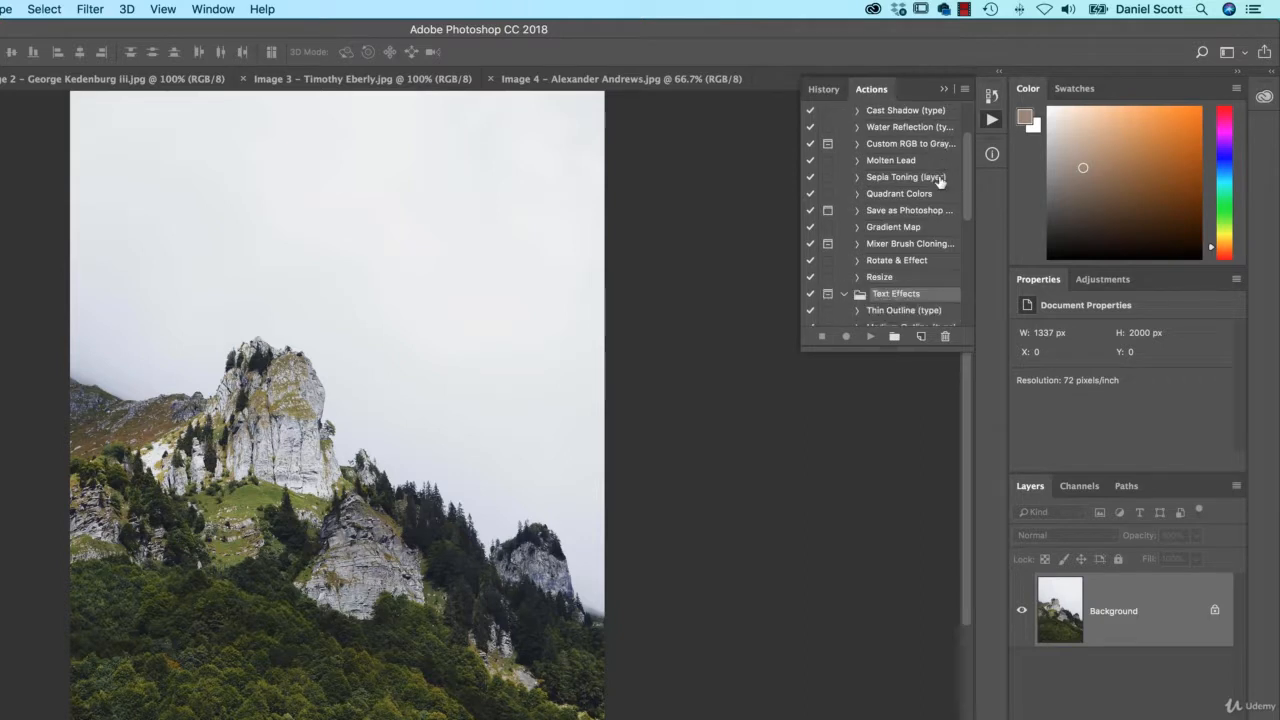
{"action": "scroll", "coordinate": [940, 180], "scroll_direction": "down", "scroll_amount": 3}
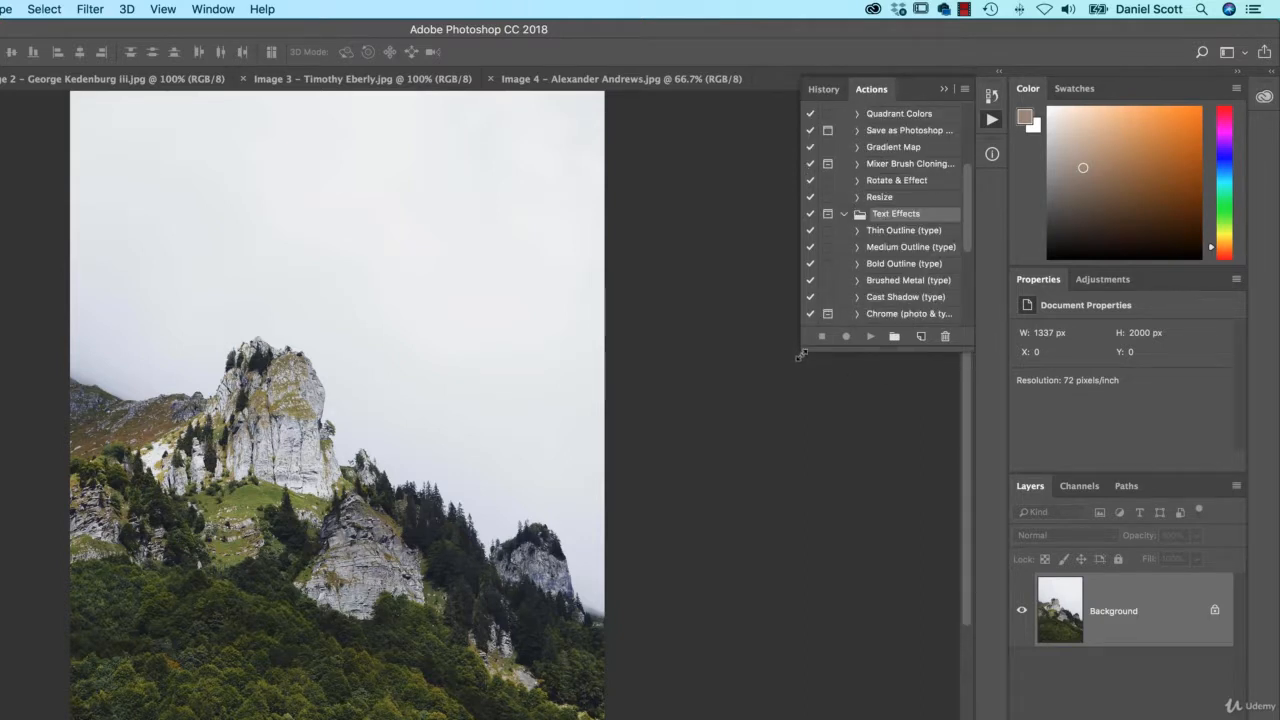
{"action": "left_click_drag", "start_coordinate": [801, 355], "coordinate": [750, 599]}
{"action": "scroll", "coordinate": [822, 448], "scroll_direction": "up", "scroll_amount": 5}
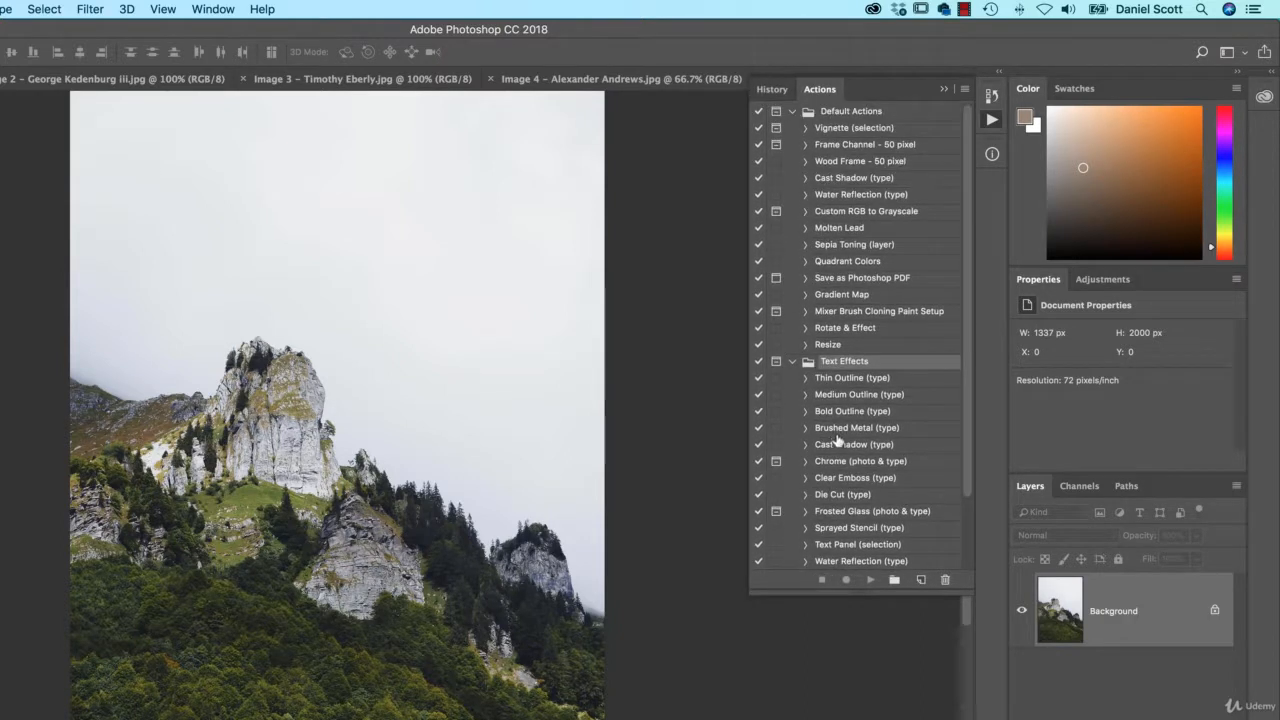
{"action": "left_click", "coordinate": [793, 112]}
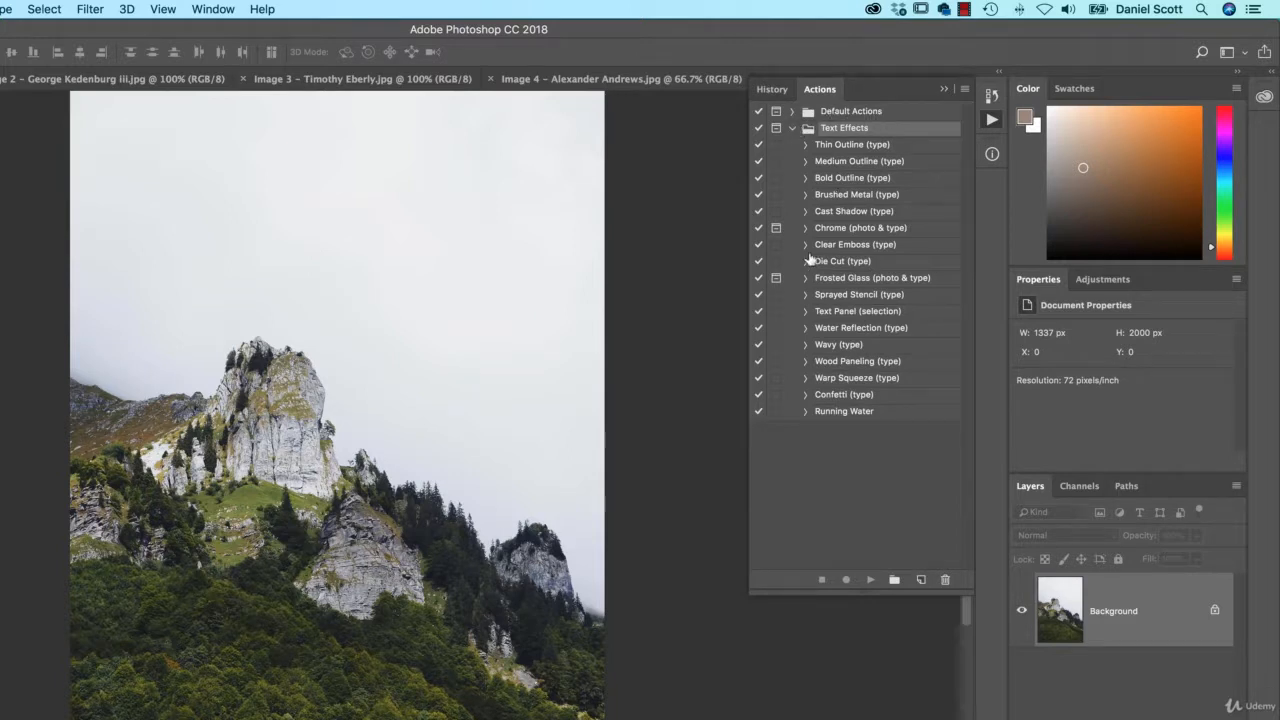
- Add the script text 'Dan' to the mountain photo
{"action": "key", "text": "t"}
{"action": "left_click", "coordinate": [430, 538]}
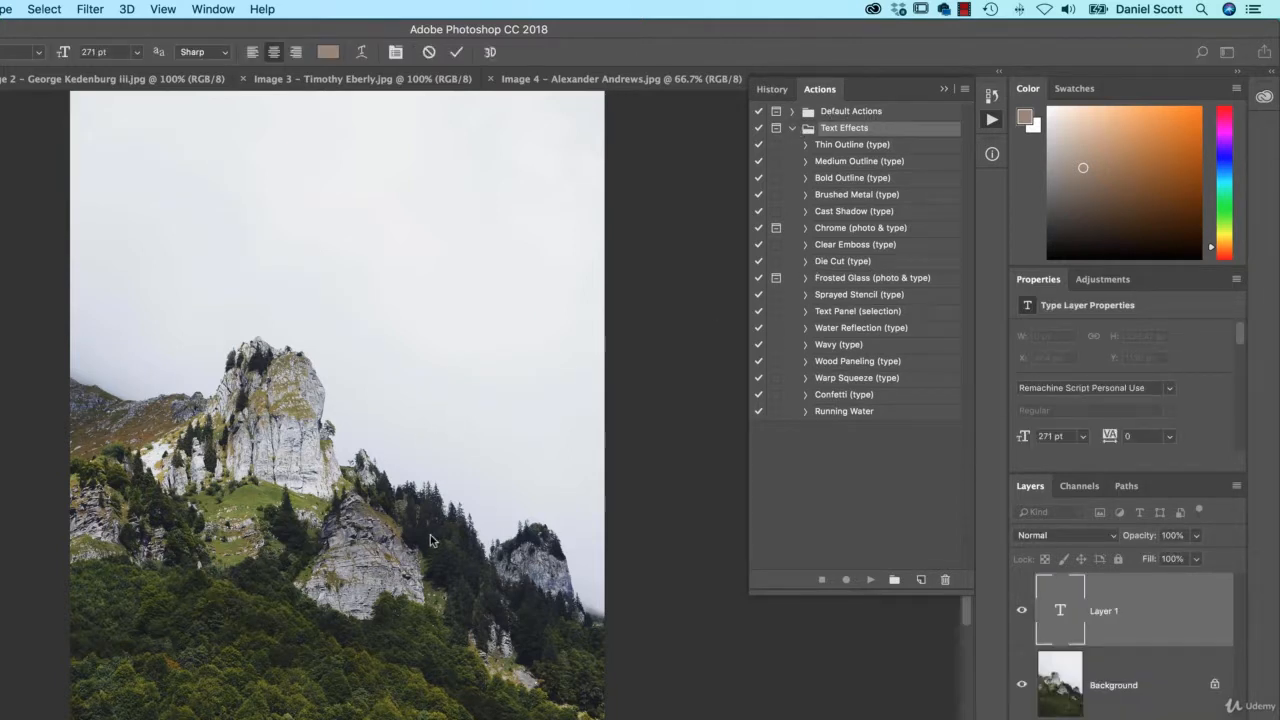
{"action": "type", "text": "Dan"}
{"action": "scroll", "coordinate": [489, 393], "scroll_direction": "up", "scroll_amount": 1}
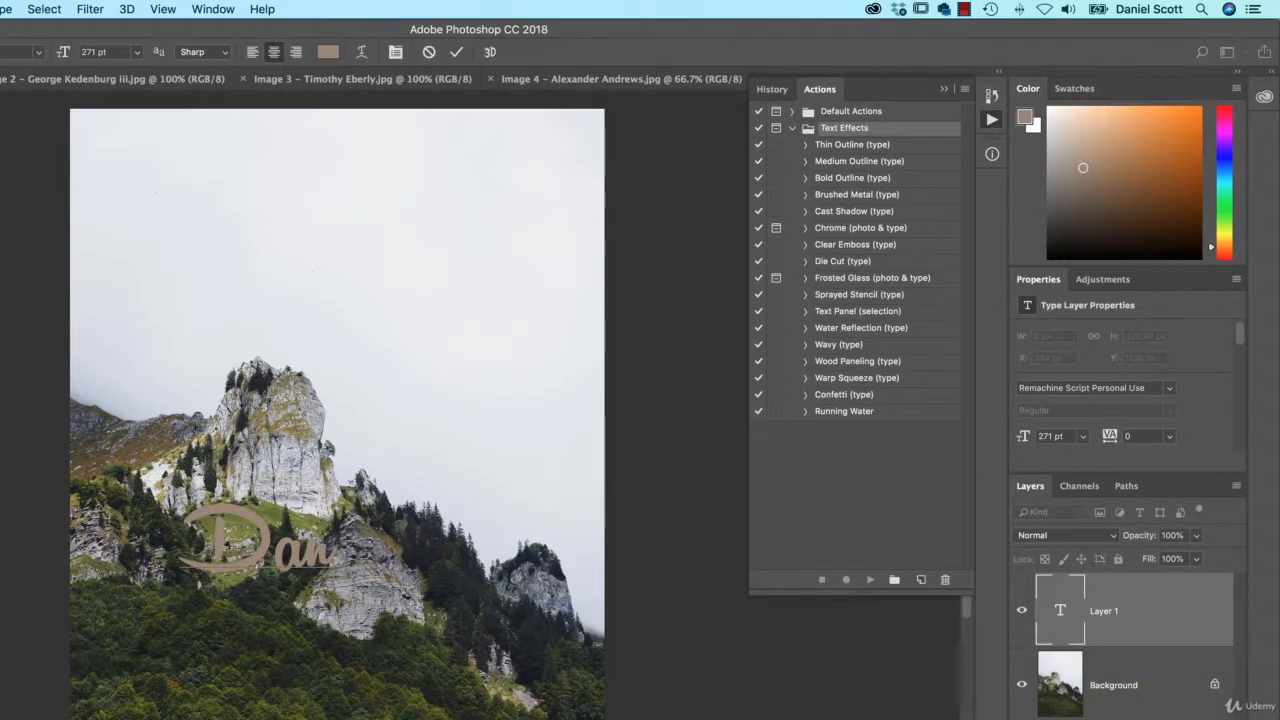
{"action": "key", "text": "super+Return"}
{"action": "key", "text": "v"}
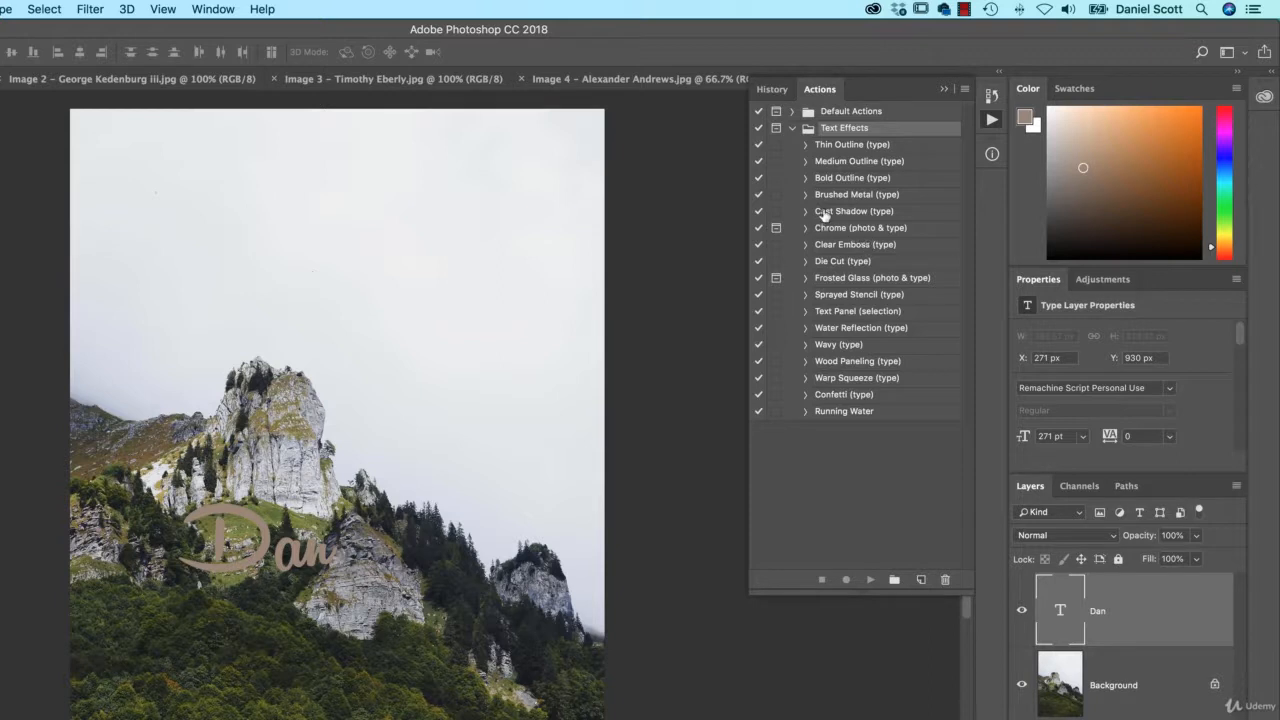
- Run Water Reflection (type) on the text and toggle the reflection and text layers to compare
{"action": "left_click", "coordinate": [852, 332]}
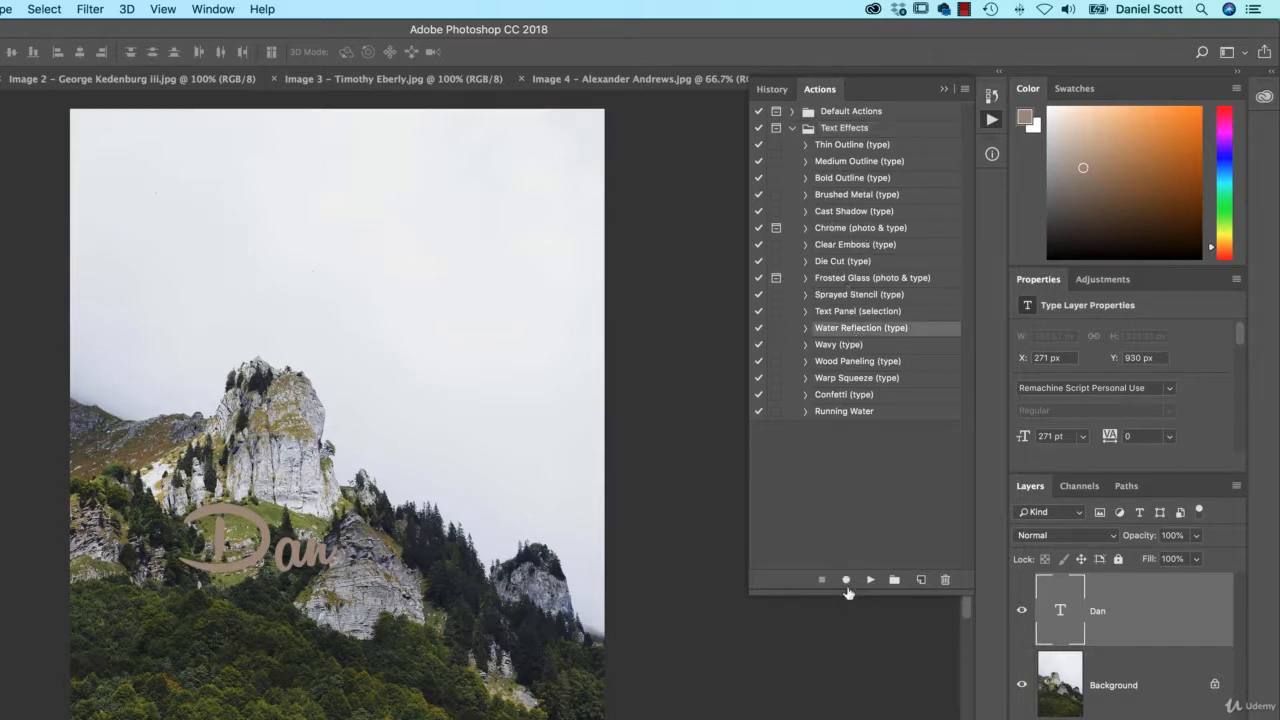
{"action": "left_click", "coordinate": [870, 579]}
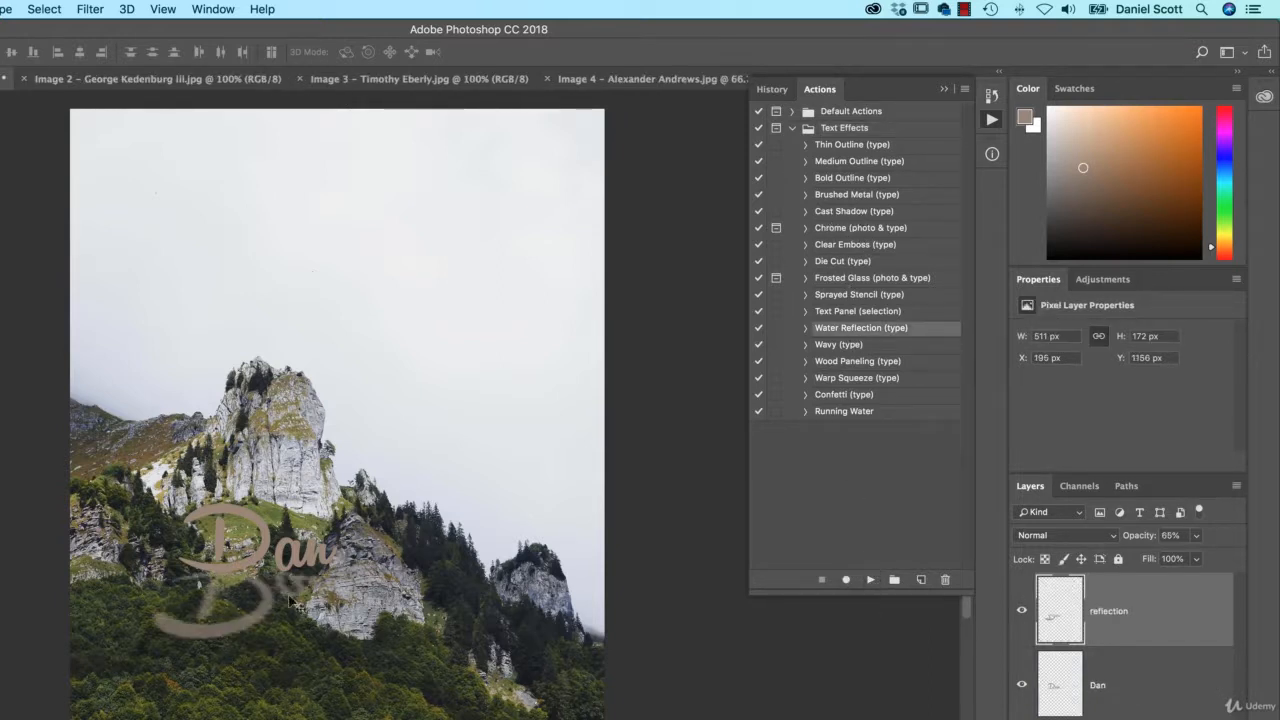
{"action": "left_click", "coordinate": [1021, 610]}
{"action": "left_click", "coordinate": [1021, 610]}
{"action": "left_click", "coordinate": [1021, 685]}
{"action": "left_click", "coordinate": [1021, 685]}
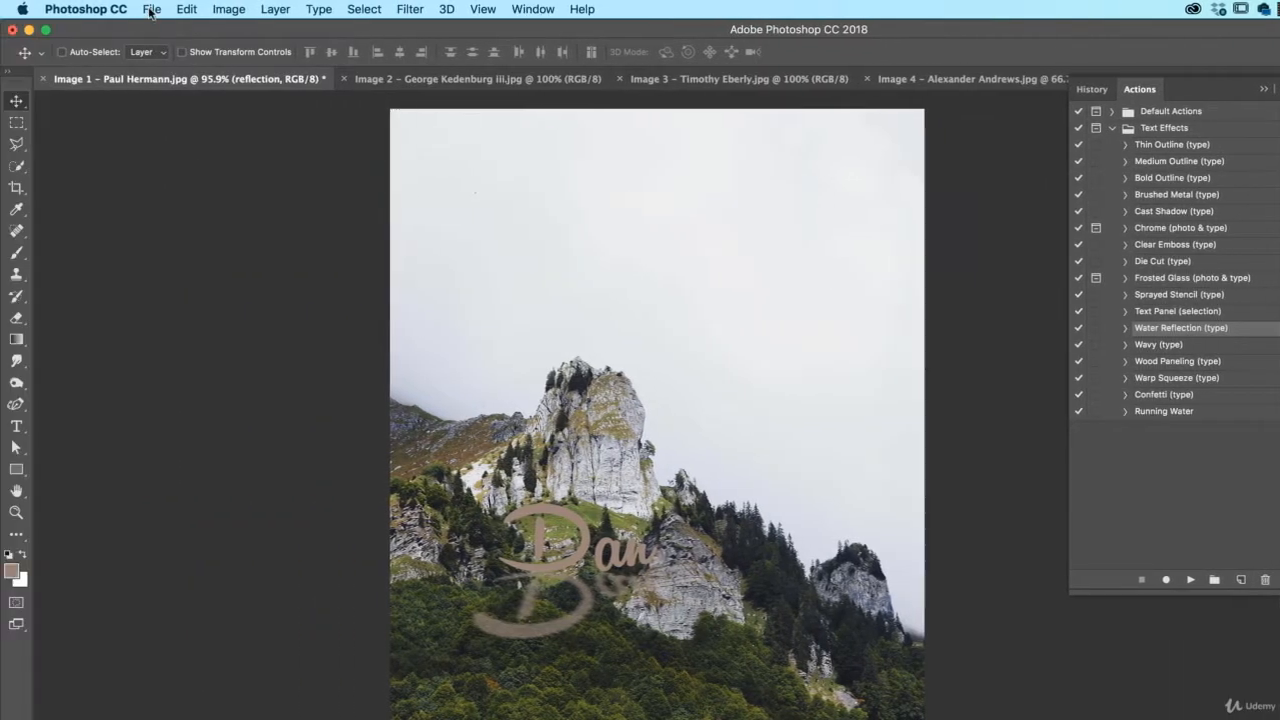
{"action": "left_click", "coordinate": [152, 10]}
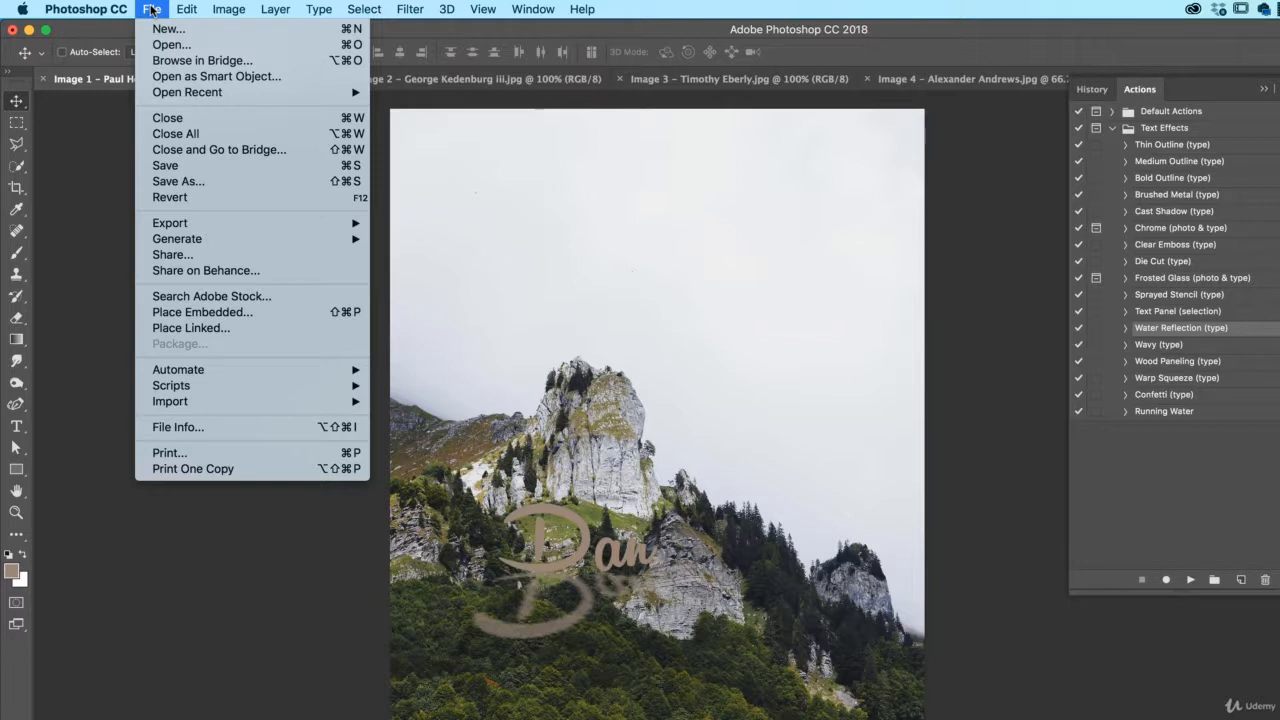
- Revert the mountain photo with File > Revert and delete the Text Effects action set
{"action": "left_click", "coordinate": [200, 205]}
{"action": "left_click", "coordinate": [1166, 131]}
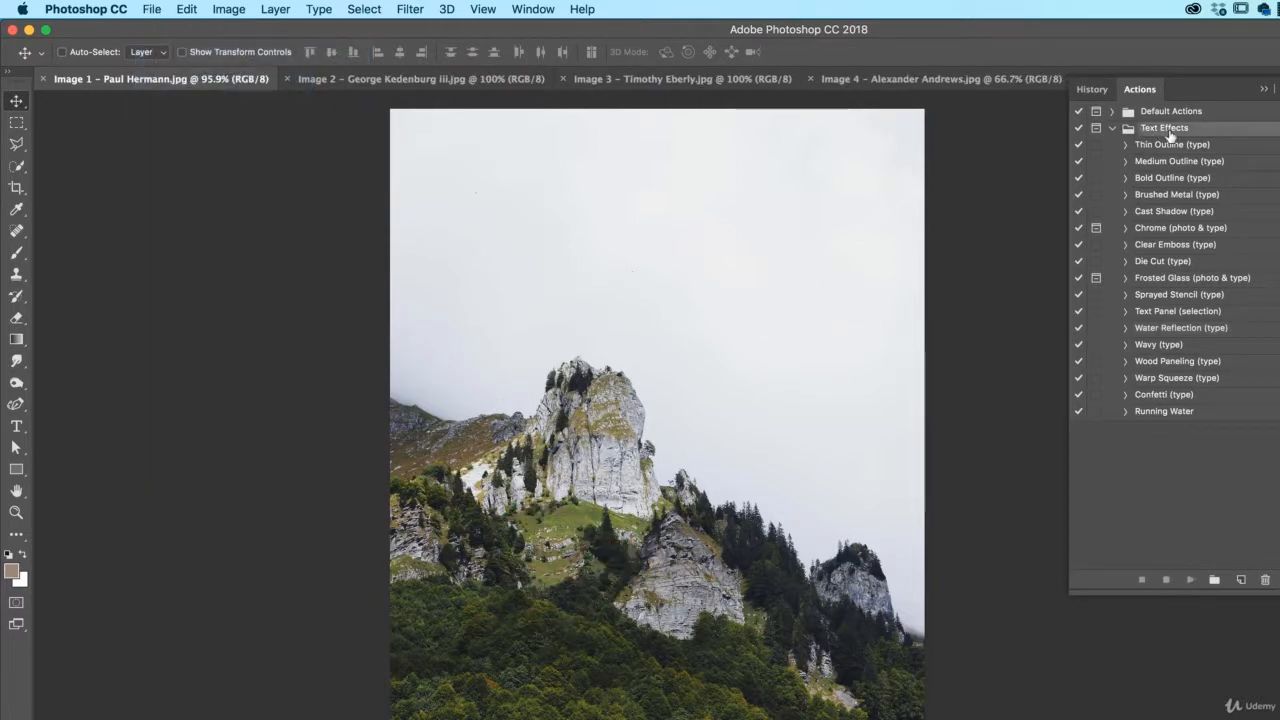
{"action": "left_click", "coordinate": [1265, 580]}
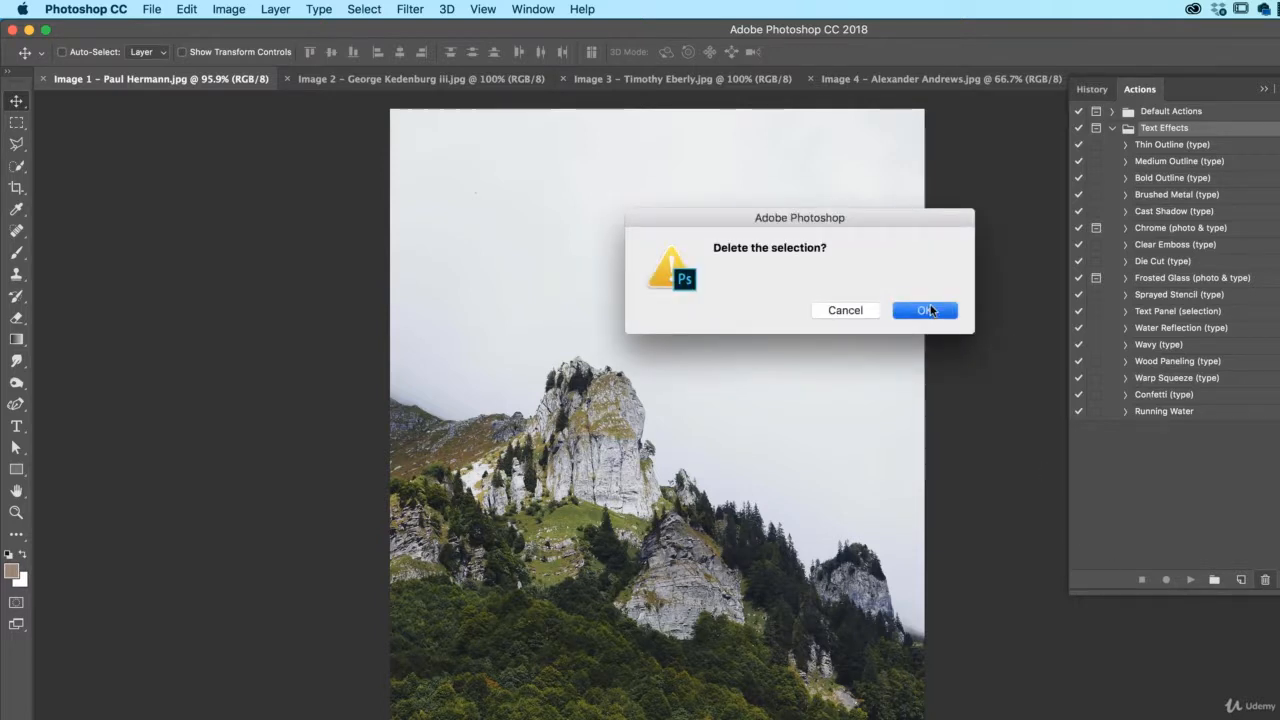
{"action": "left_click", "coordinate": [926, 310]}
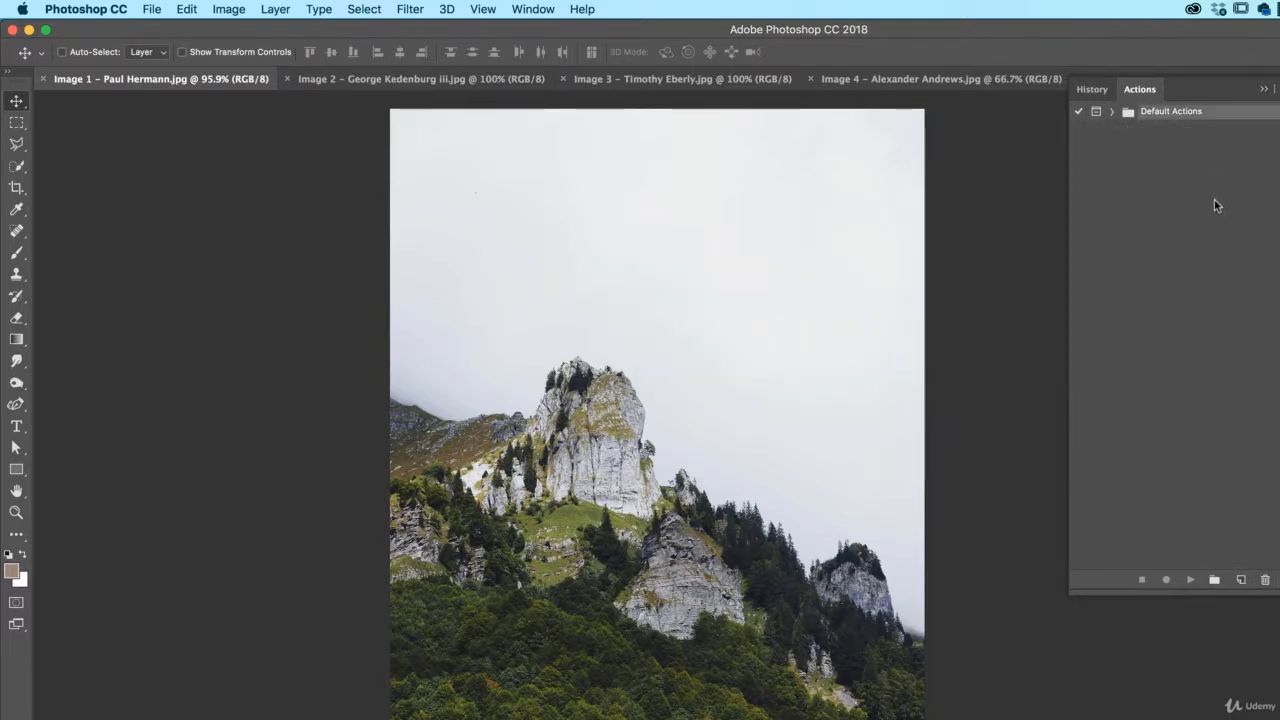
- Create a new 'Watermark - Text' action with Function Key None and begin recording
{"action": "left_click", "coordinate": [1240, 581]}
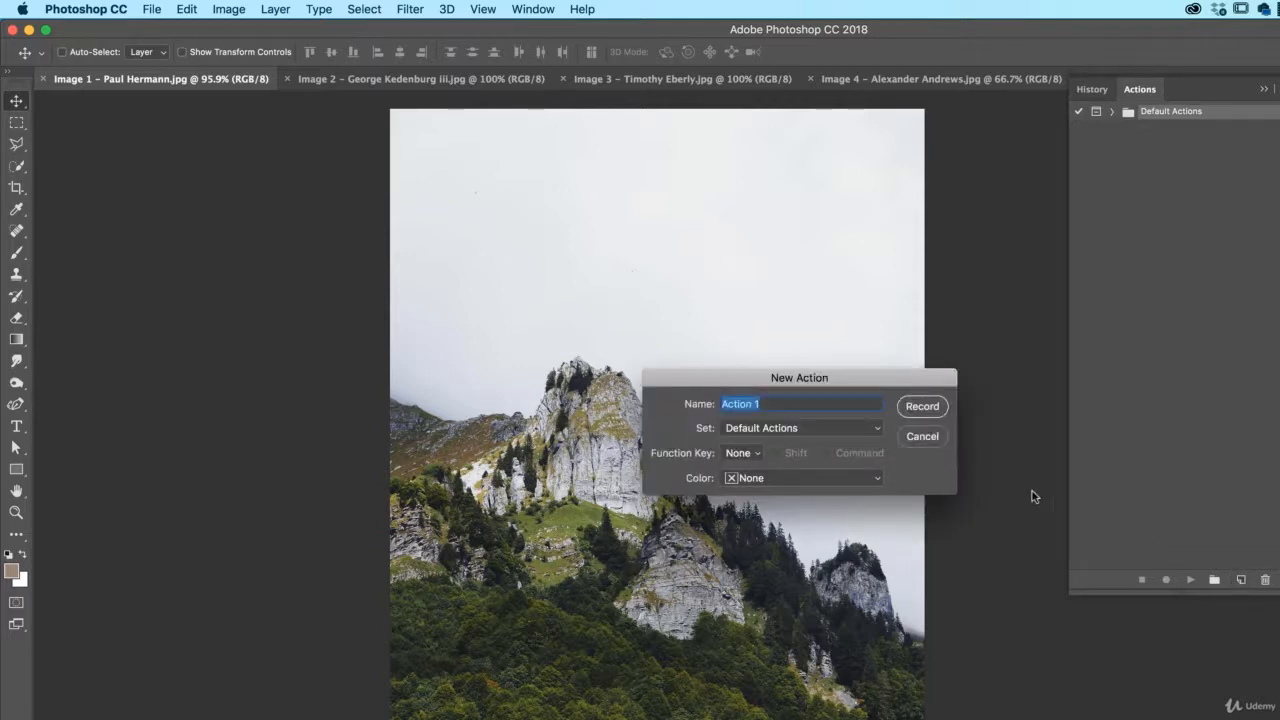
{"action": "type", "text": "Watermark - Text"}
{"action": "left_click", "coordinate": [745, 456]}
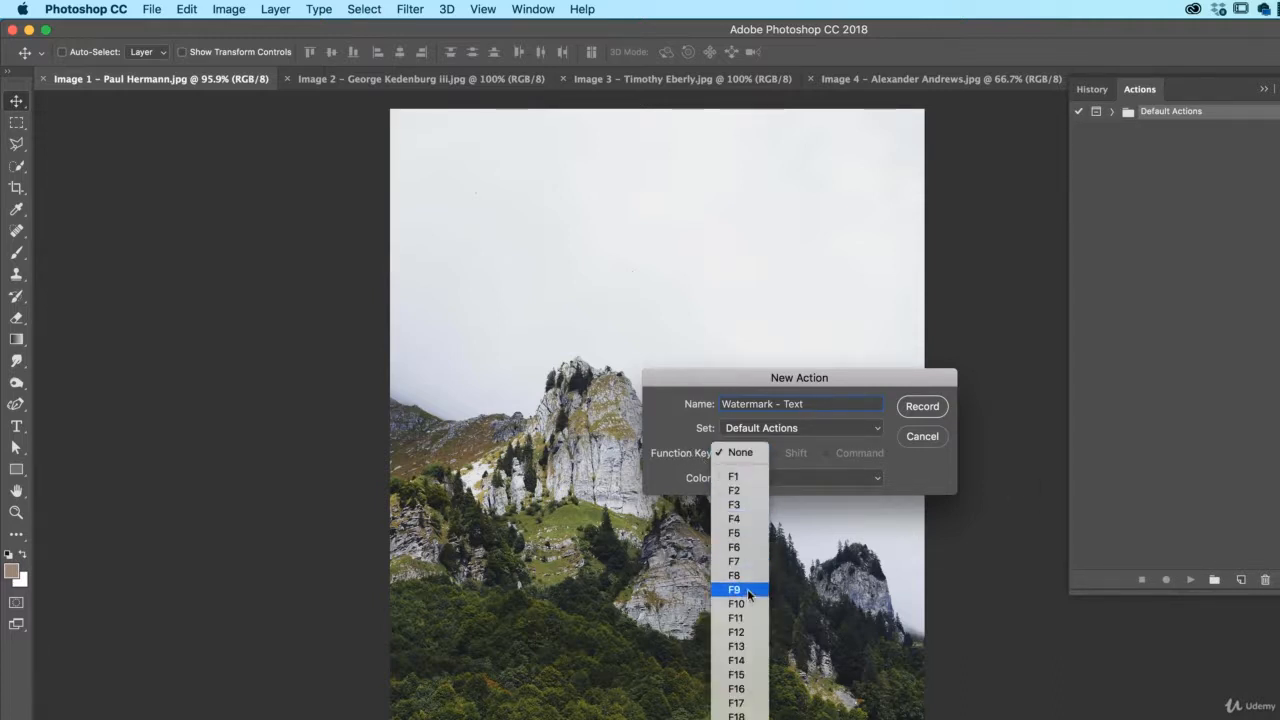
{"action": "left_click", "coordinate": [870, 461]}
{"action": "left_click", "coordinate": [921, 406]}
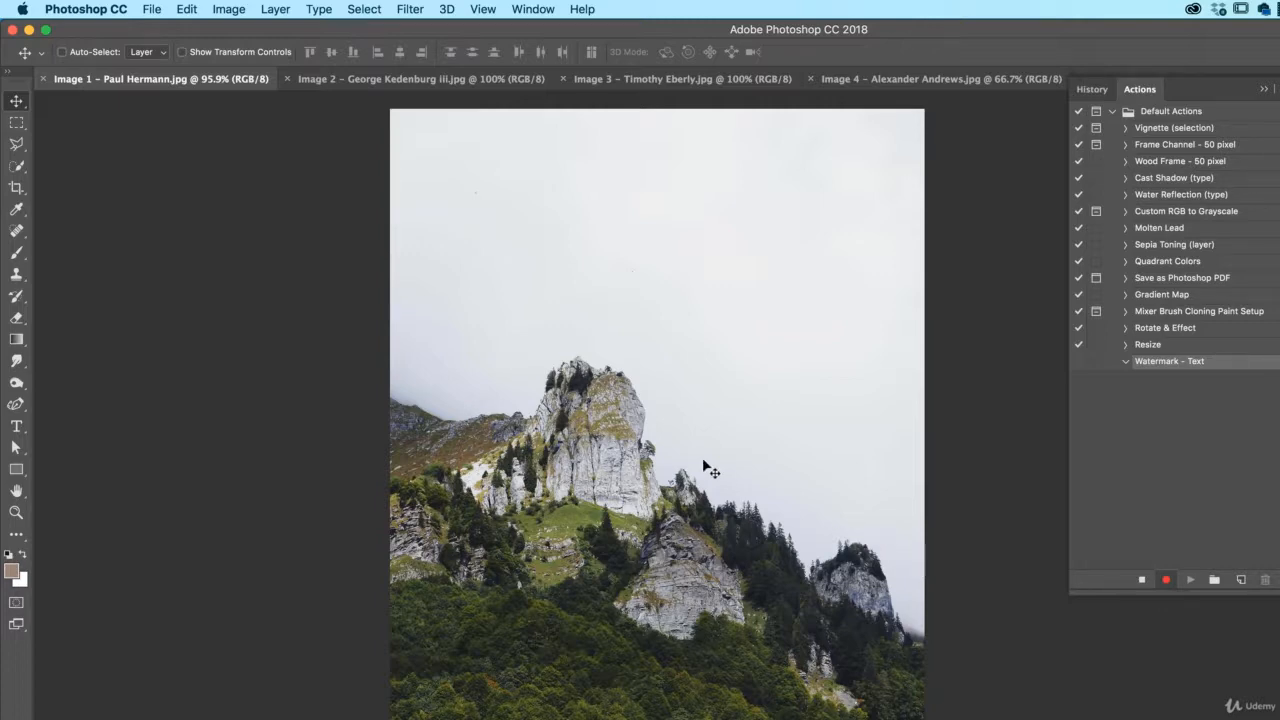
- Choose the Type tool and set the text colour to white
{"action": "left_click", "coordinate": [16, 426]}
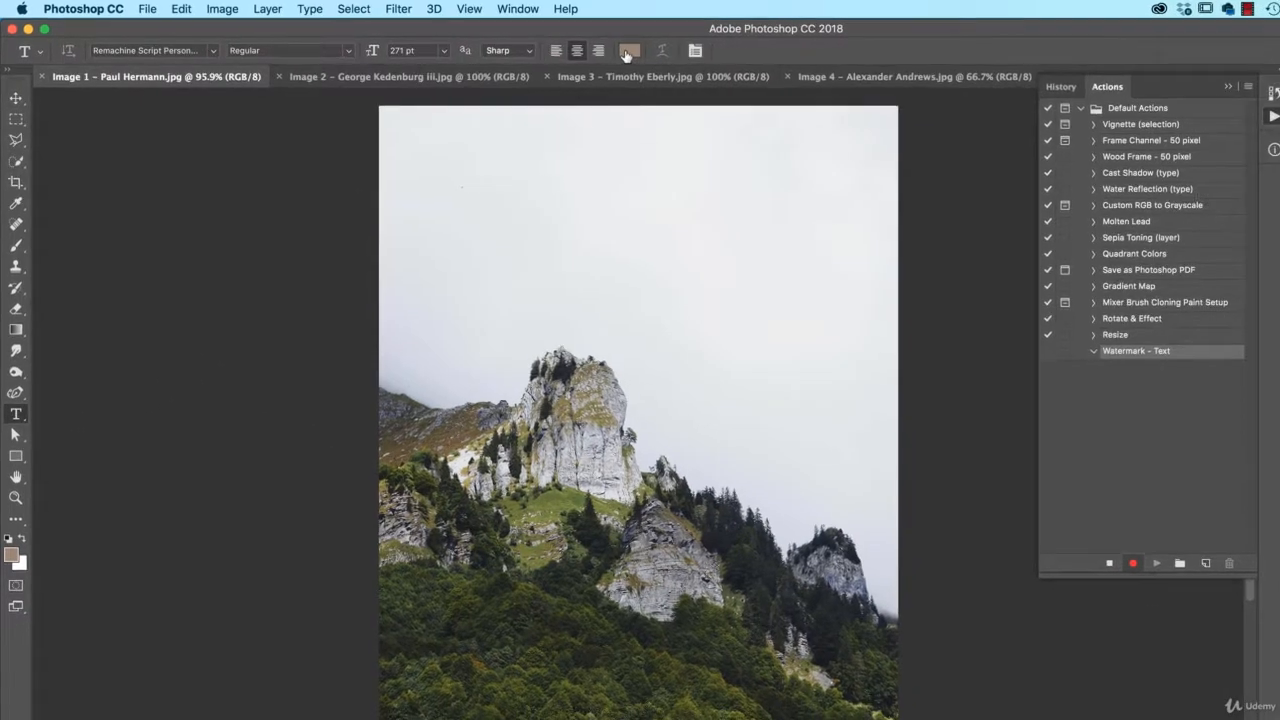
{"action": "left_click", "coordinate": [627, 54]}
{"action": "left_click_drag", "start_coordinate": [760, 345], "coordinate": [668, 294]}
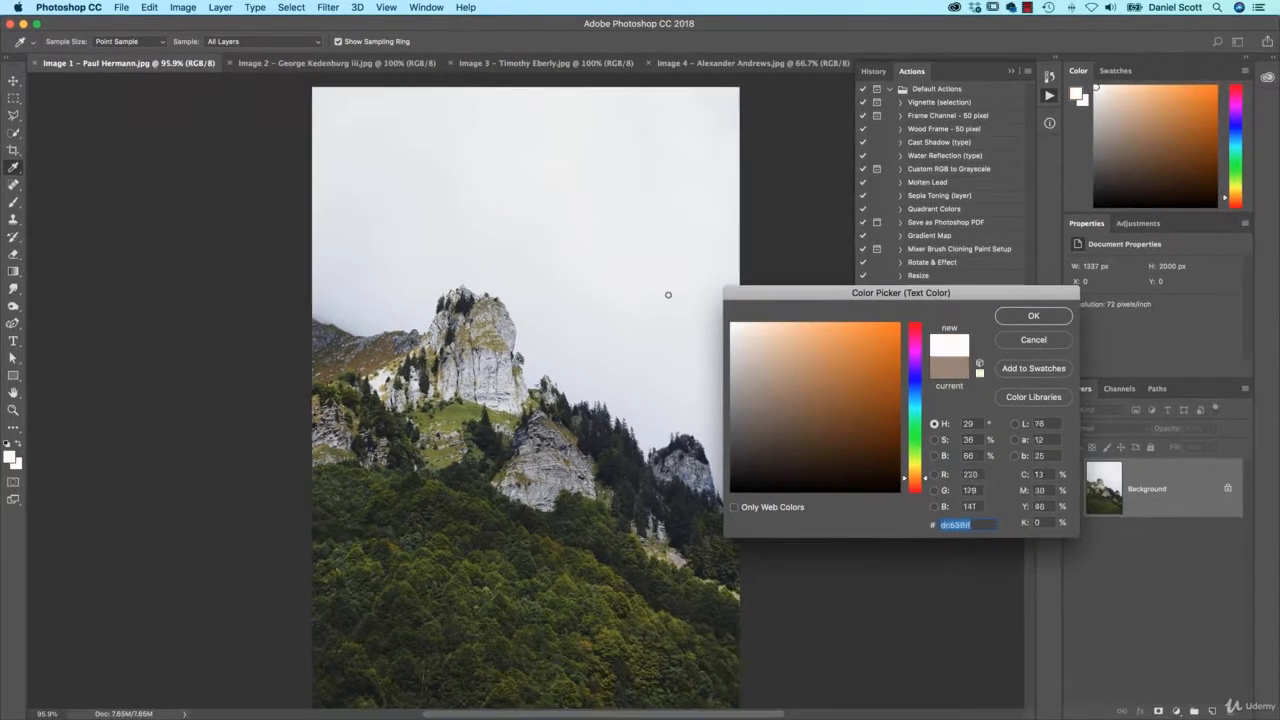
{"action": "left_click", "coordinate": [1048, 317]}
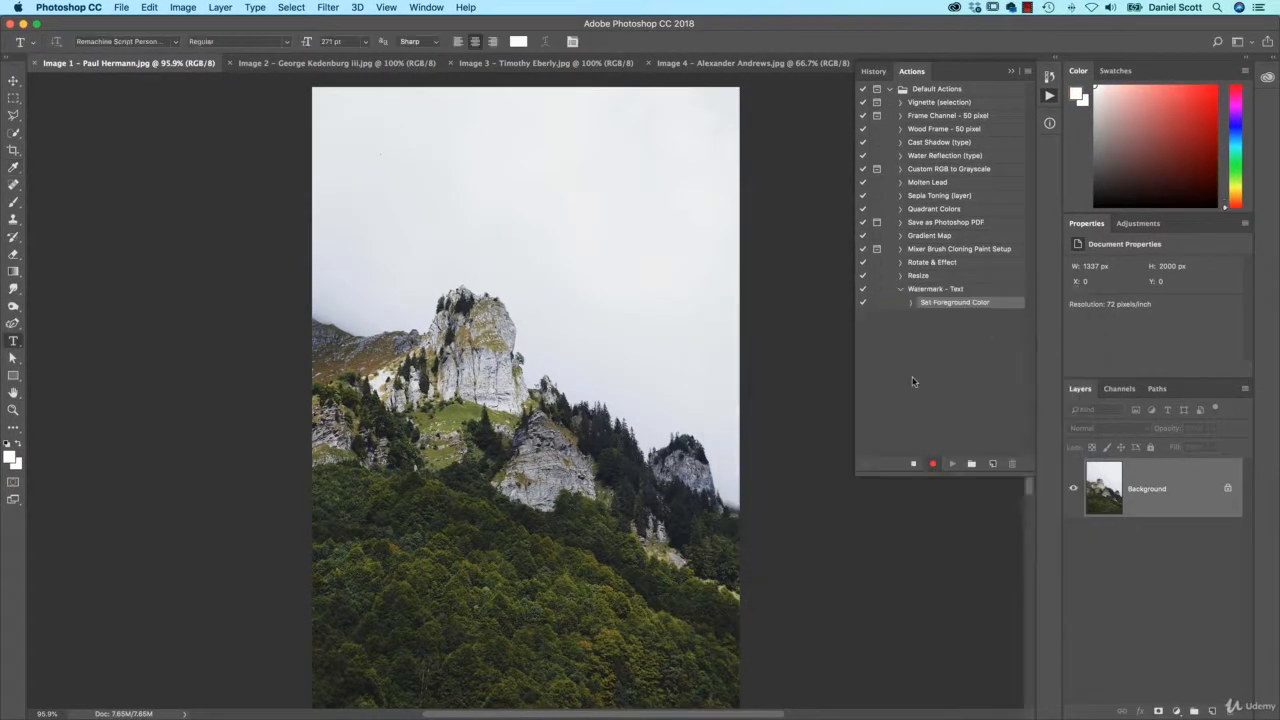
- Type the photographer's name followed by a © symbol on the photo and commit it
{"action": "left_click", "coordinate": [466, 376]}
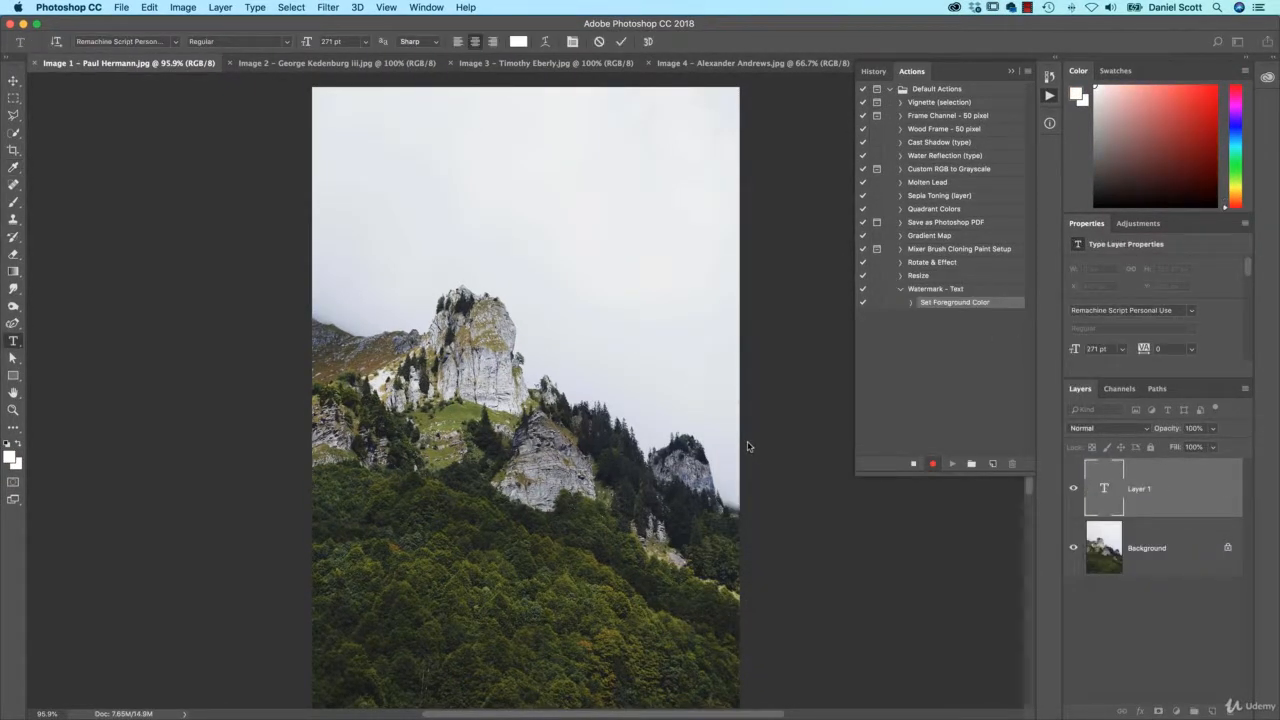
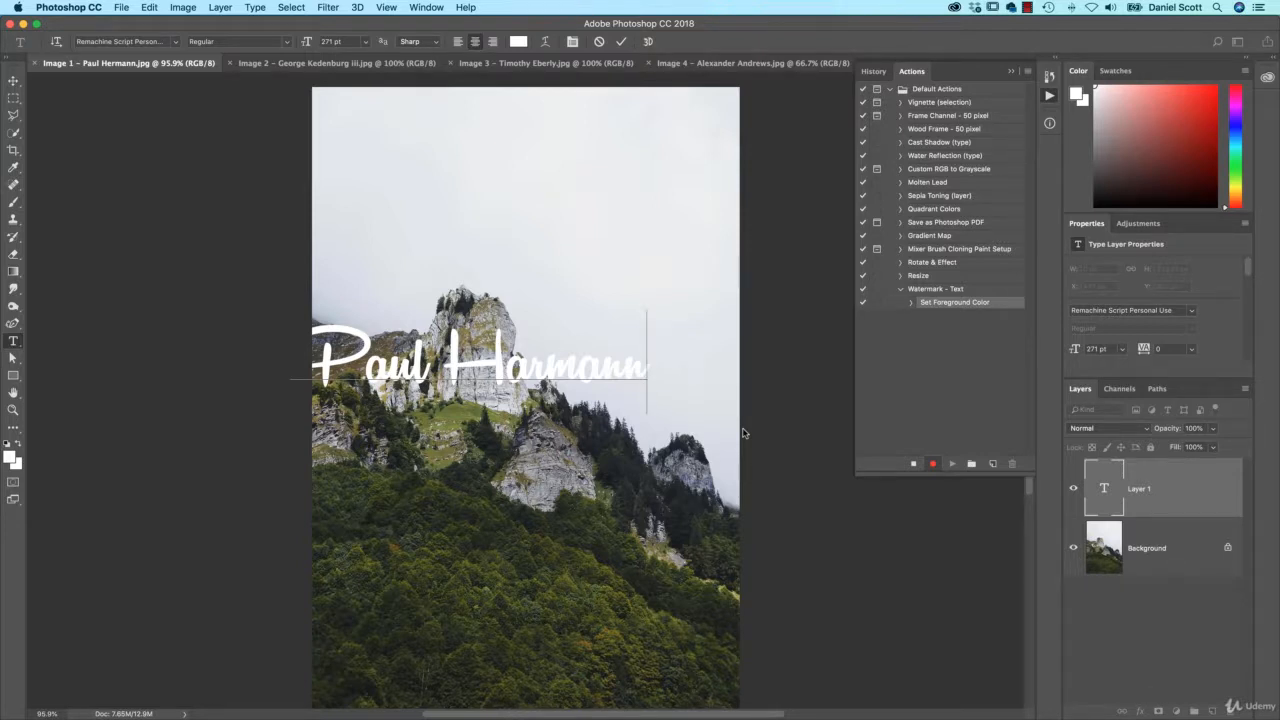
{"action": "type", "text": "¯ß∂ƒ©∆´´"}
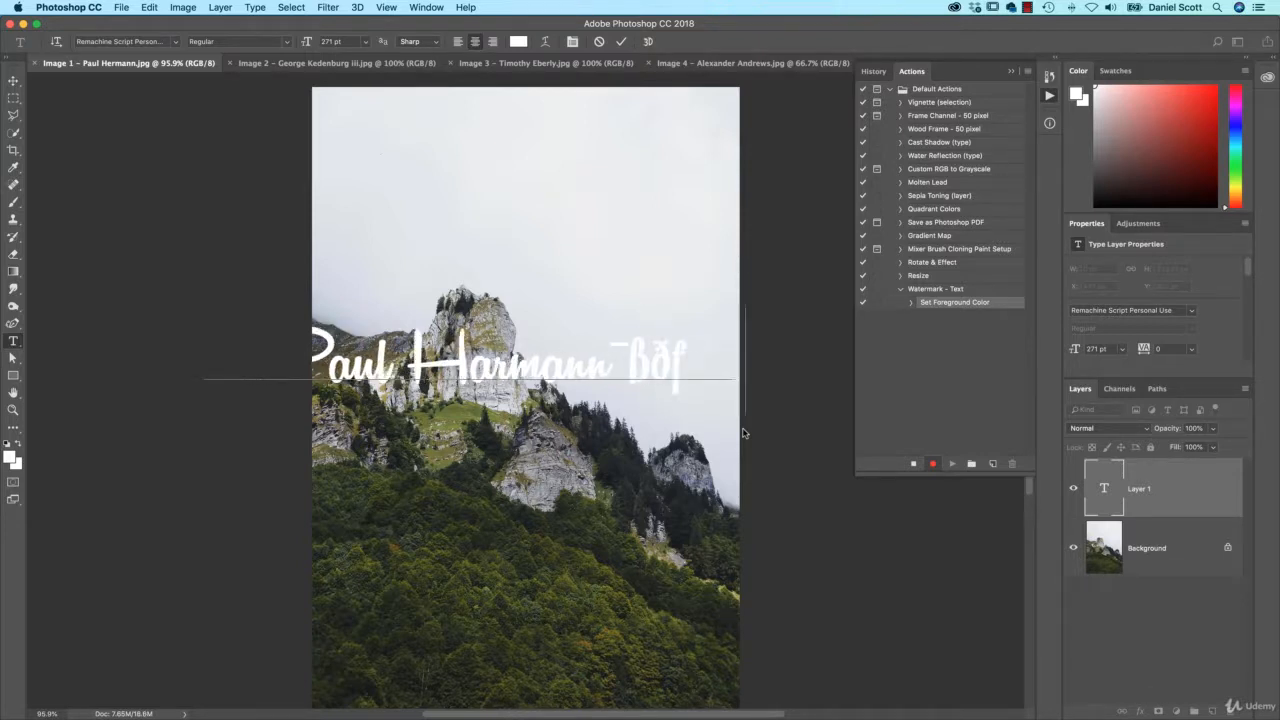
{"action": "key", "text": "BackSpace"}
{"action": "key", "text": "BackSpace"}
{"action": "key", "text": "BackSpace"}
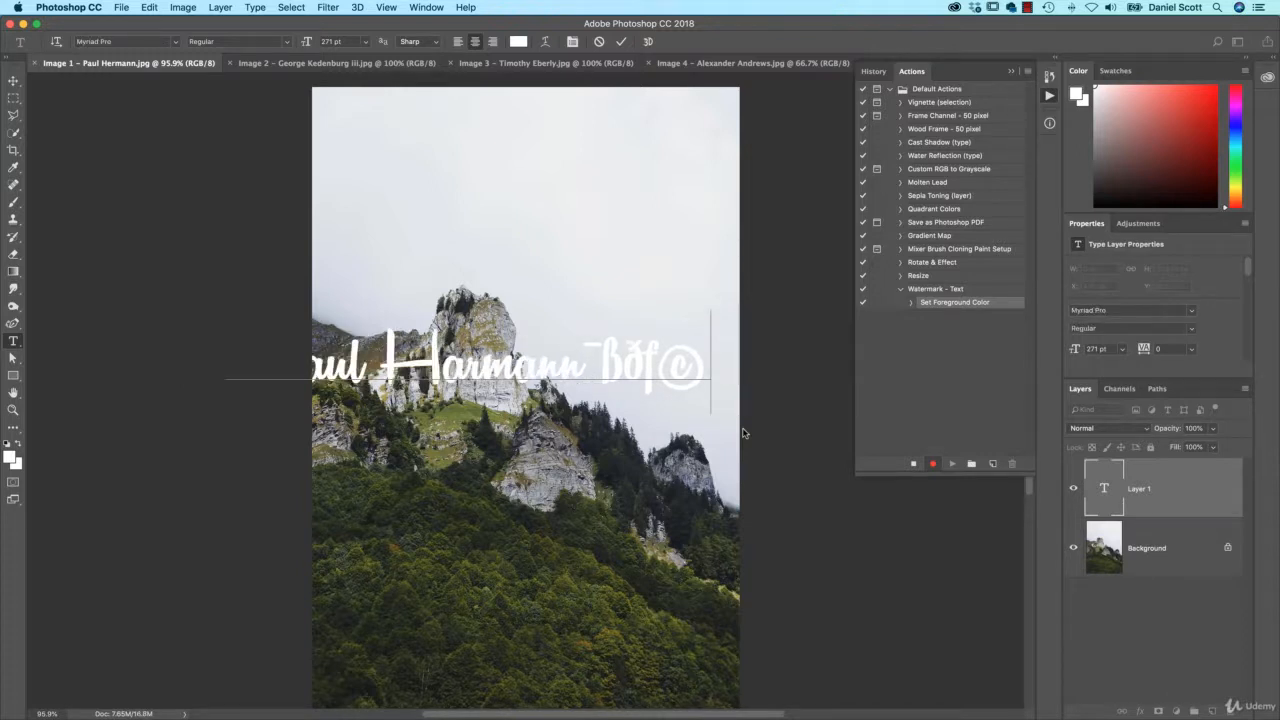
{"action": "key", "text": "Left"}
{"action": "key", "text": "BackSpace"}
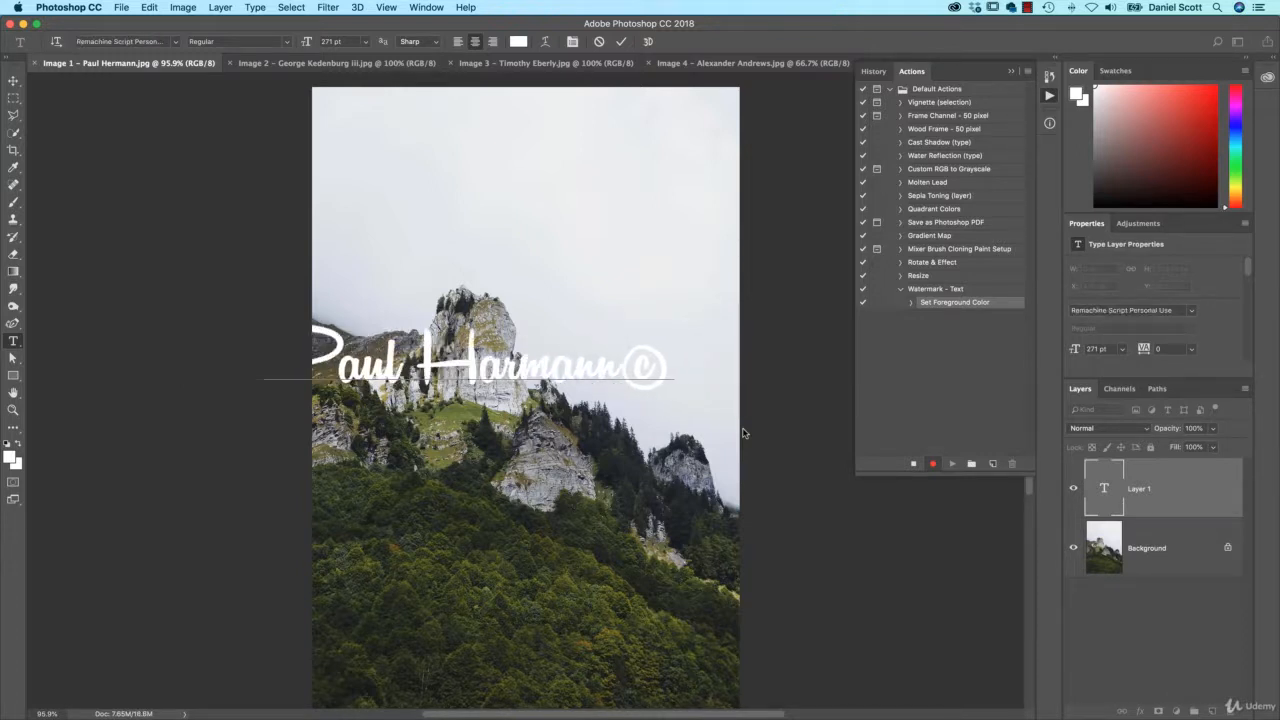
{"action": "left_click", "coordinate": [14, 81]}
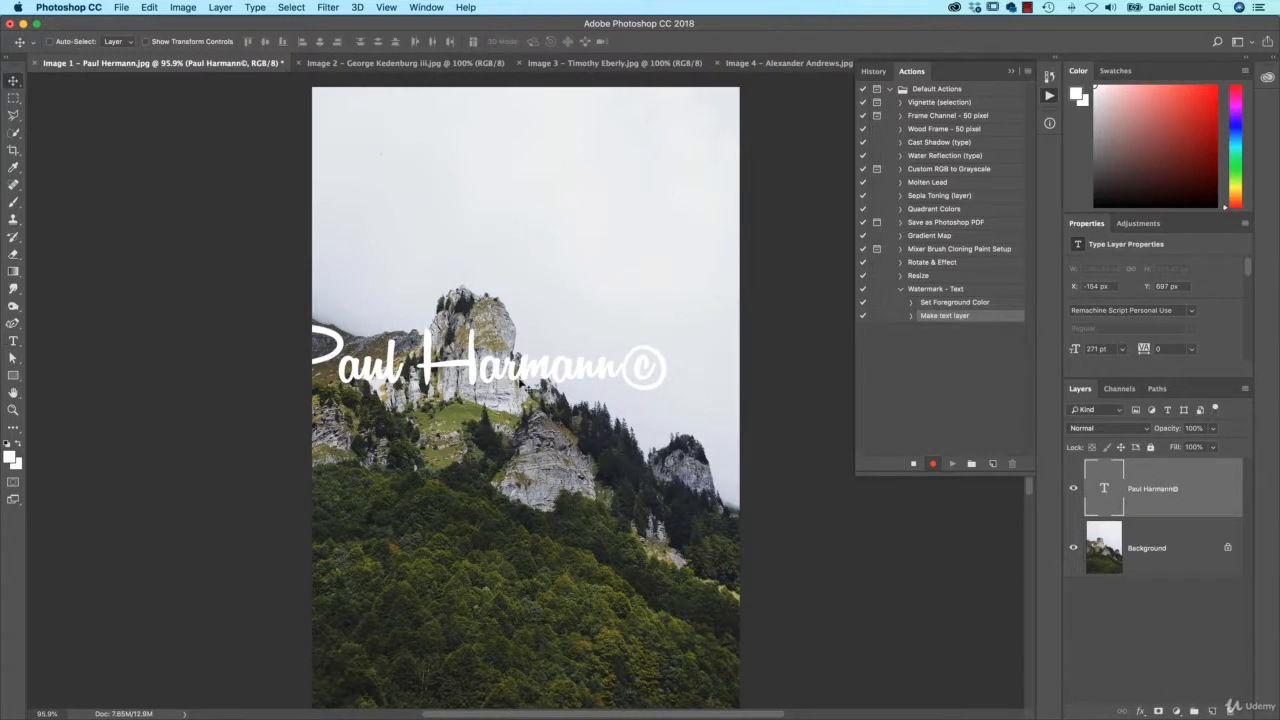
- Shrink the watermark text to about 59% and reposition it
{"action": "left_click_drag", "start_coordinate": [520, 381], "coordinate": [562, 372]}
{"action": "key", "text": "ctrl+t"}
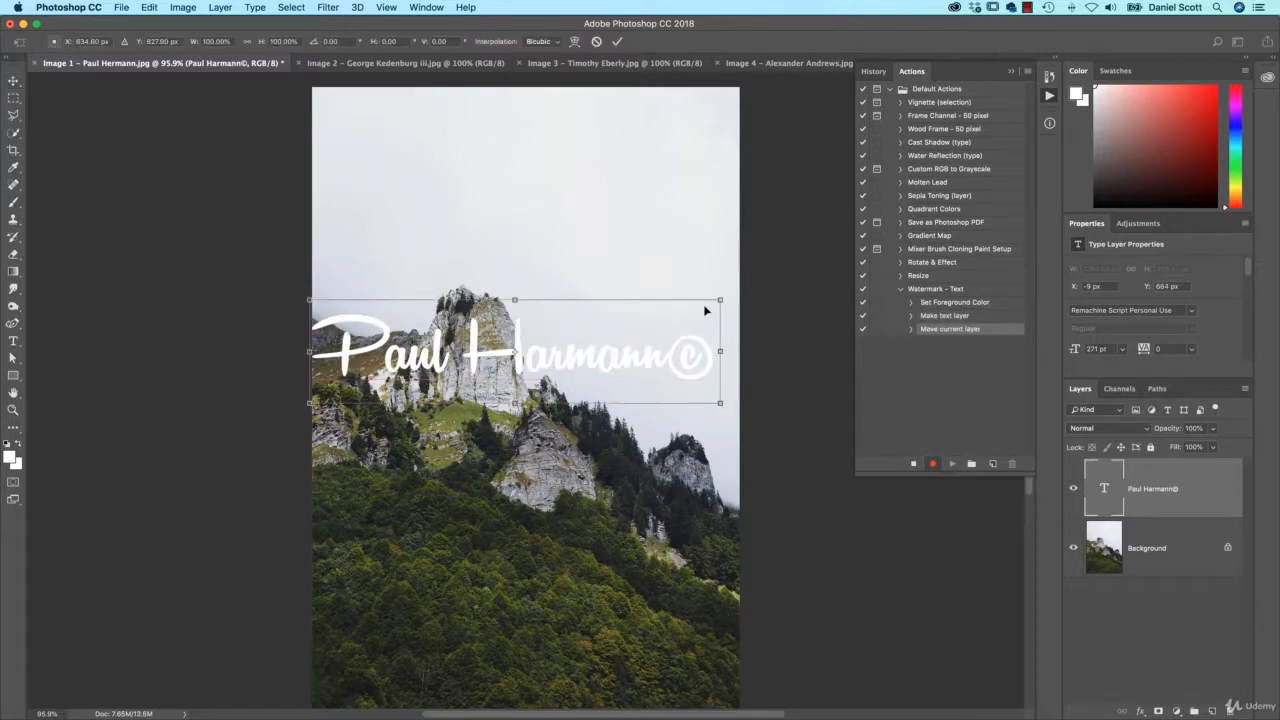
{"action": "left_click_drag", "start_coordinate": [718, 299], "coordinate": [636, 322]}
{"action": "key", "text": "Return"}
{"action": "left_click_drag", "start_coordinate": [588, 358], "coordinate": [596, 377]}
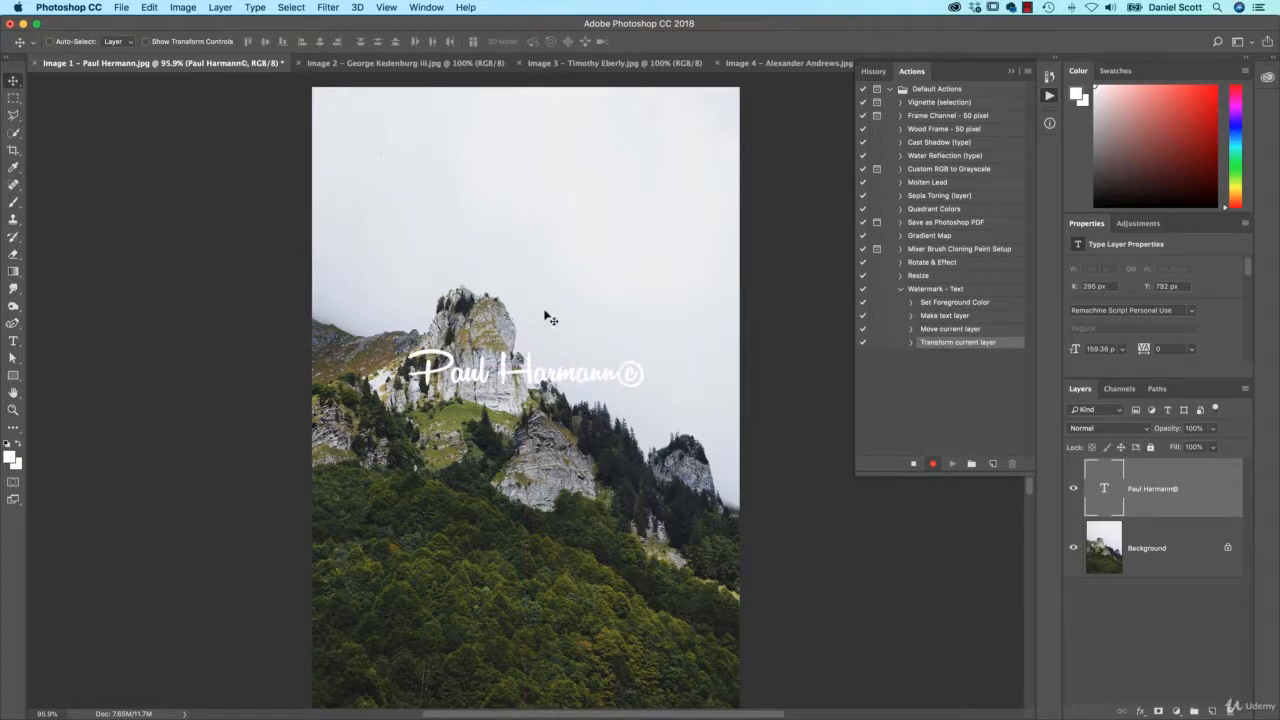
- Set the watermark layer to 50% opacity and move it near the top of the photo
{"action": "key", "text": "5"}
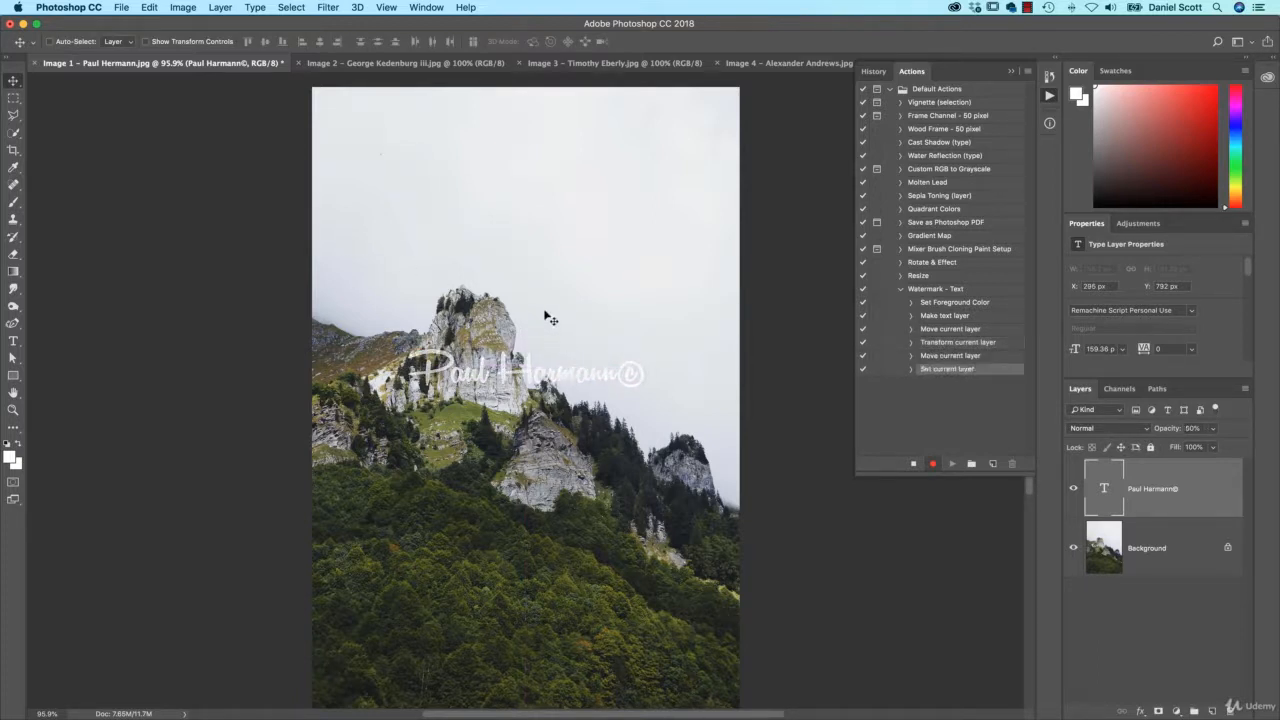
{"action": "key", "text": "2"}
{"action": "key", "text": "5"}
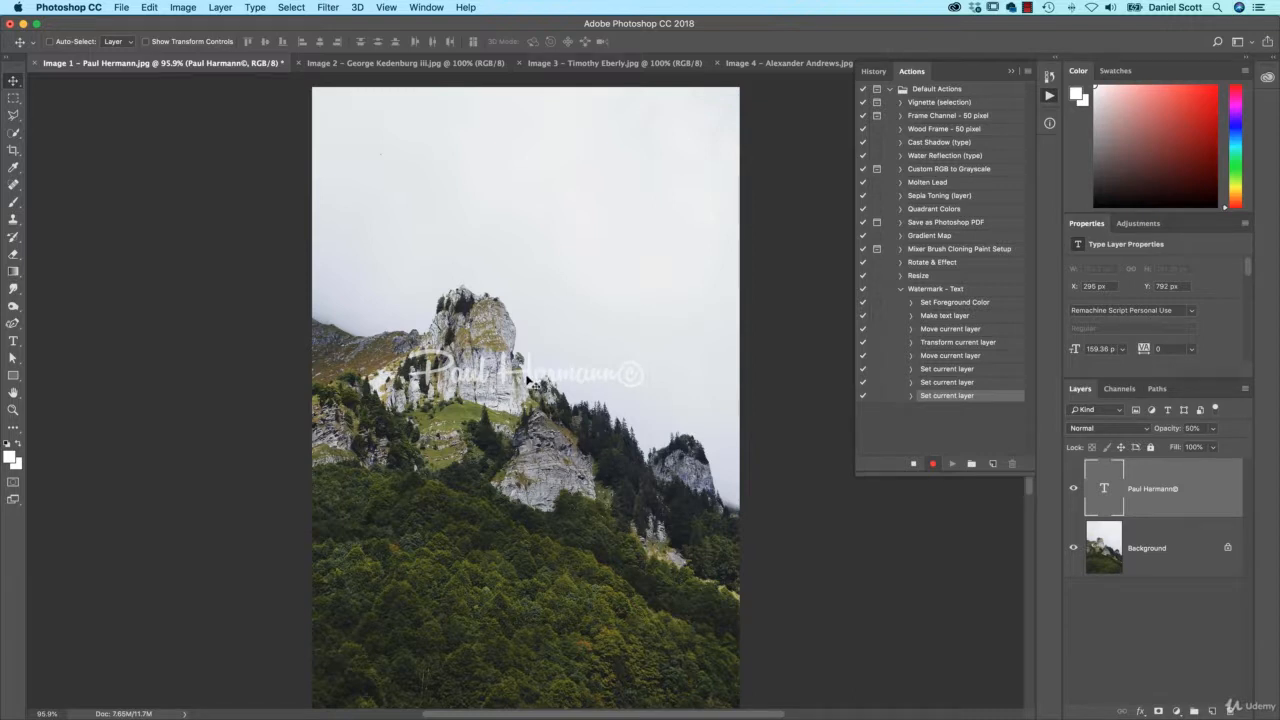
{"action": "left_click_drag", "start_coordinate": [527, 380], "coordinate": [528, 190]}
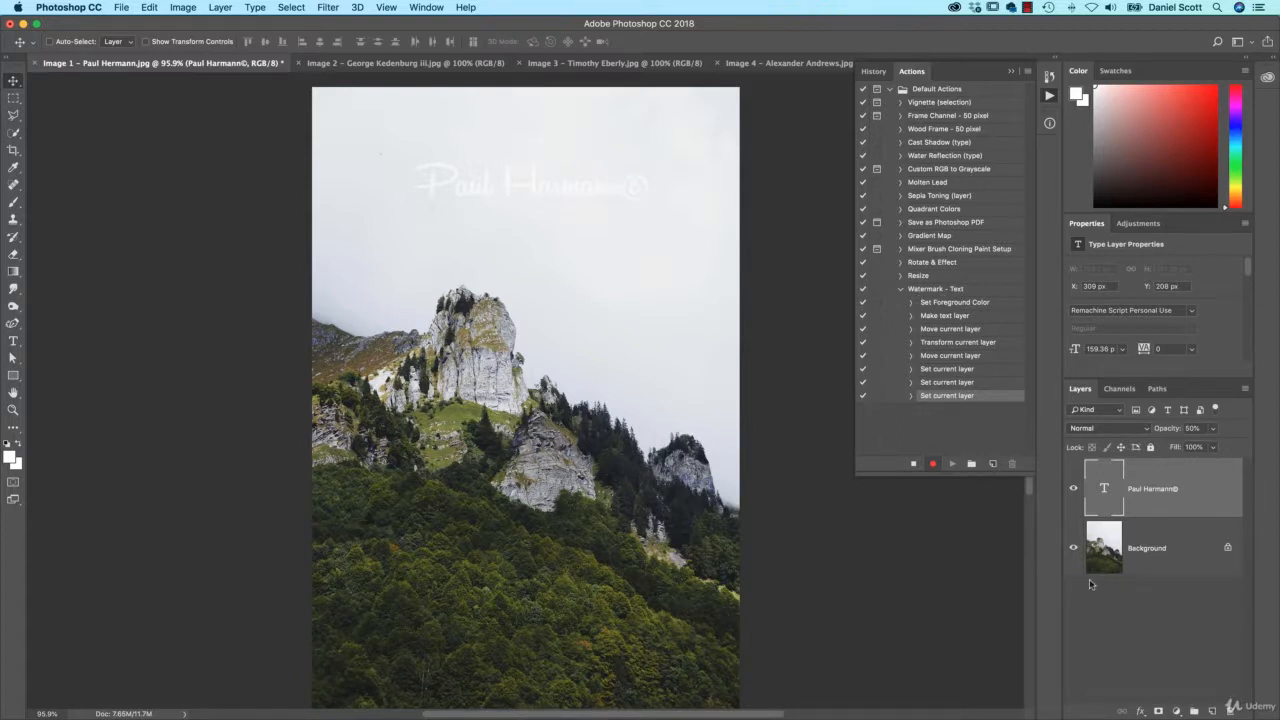
- Apply a default Drop Shadow to the watermark, drag it to the photo's bottom, and set 20% opacity
{"action": "left_click", "coordinate": [1139, 710]}
{"action": "left_click", "coordinate": [1165, 688]}
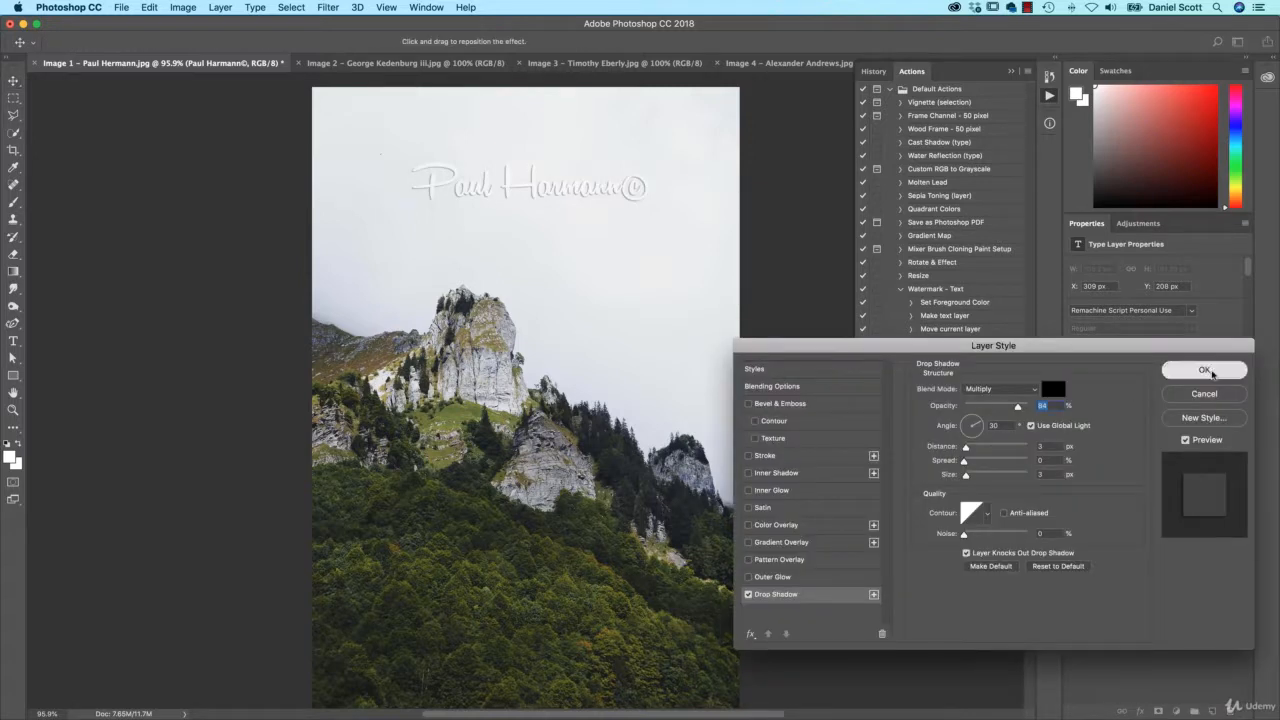
{"action": "left_click", "coordinate": [1204, 369]}
{"action": "left_click_drag", "start_coordinate": [600, 194], "coordinate": [630, 649]}
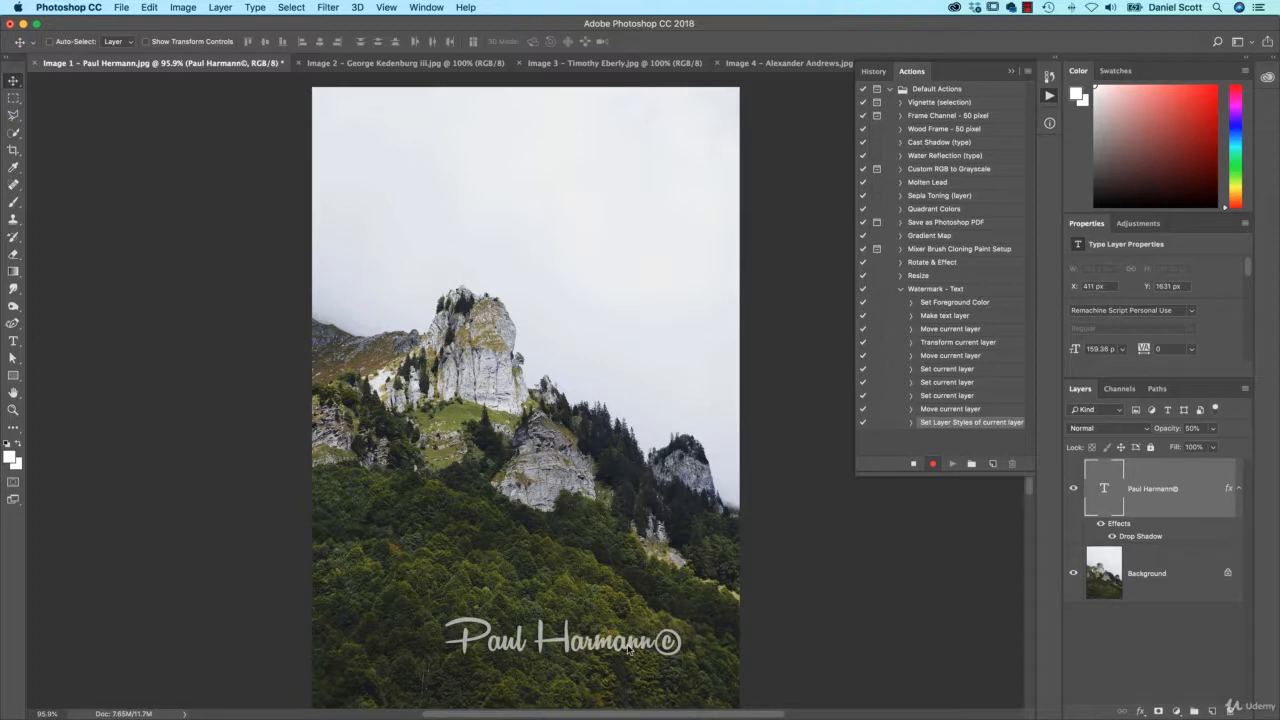
{"action": "key", "text": "2"}
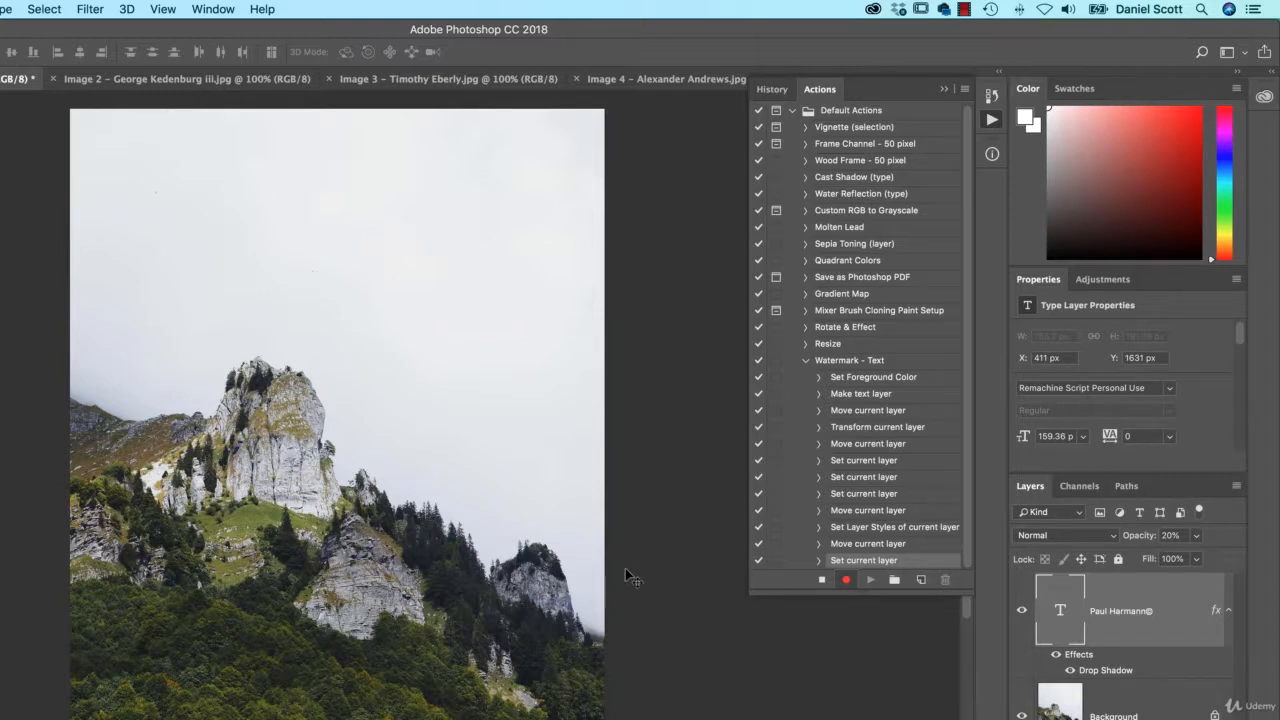
- Move the watermark text up over the mountain peak and stop recording Watermark - Text
{"action": "left_click_drag", "start_coordinate": [445, 719], "coordinate": [407, 467]}
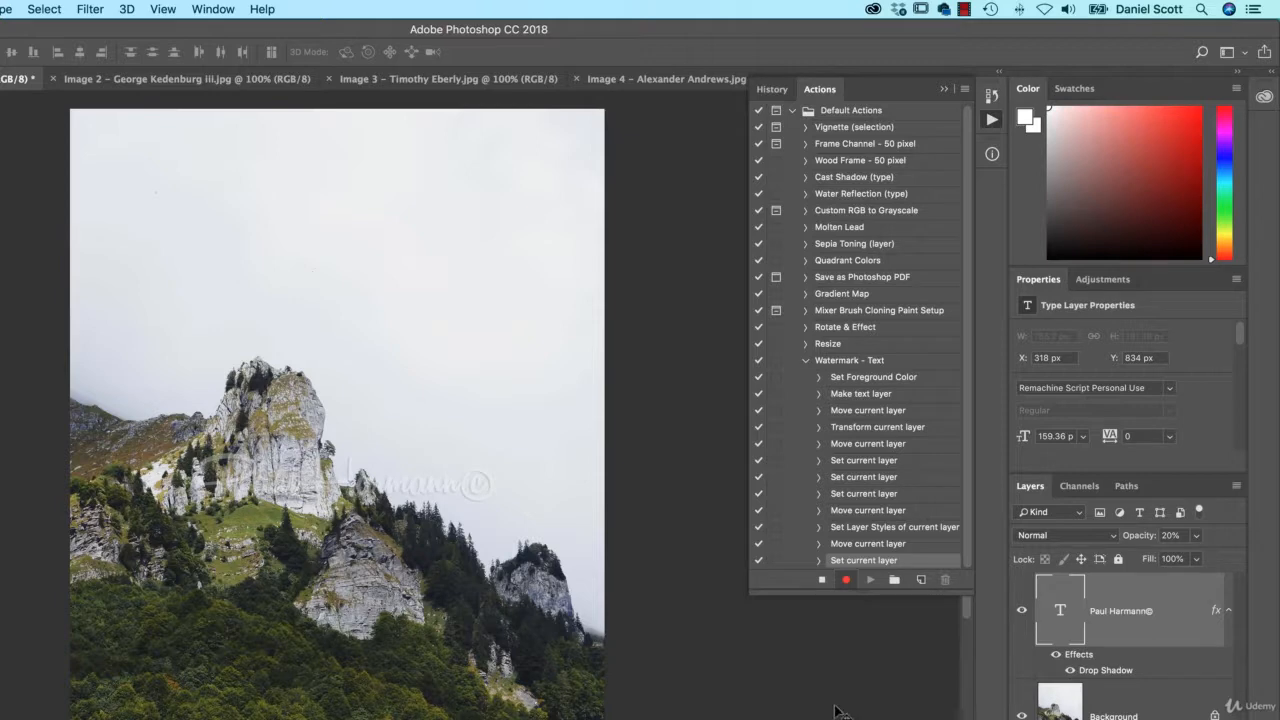
{"action": "left_click", "coordinate": [821, 580]}
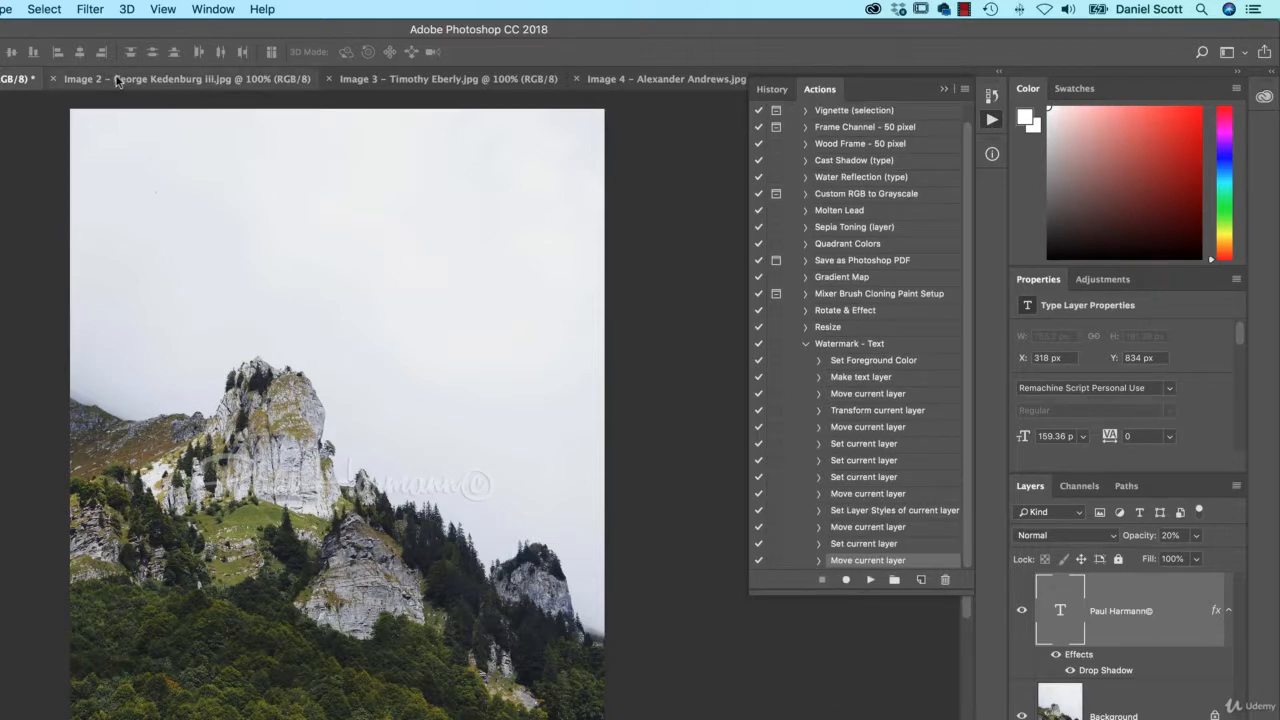
{"action": "left_click", "coordinate": [187, 79]}
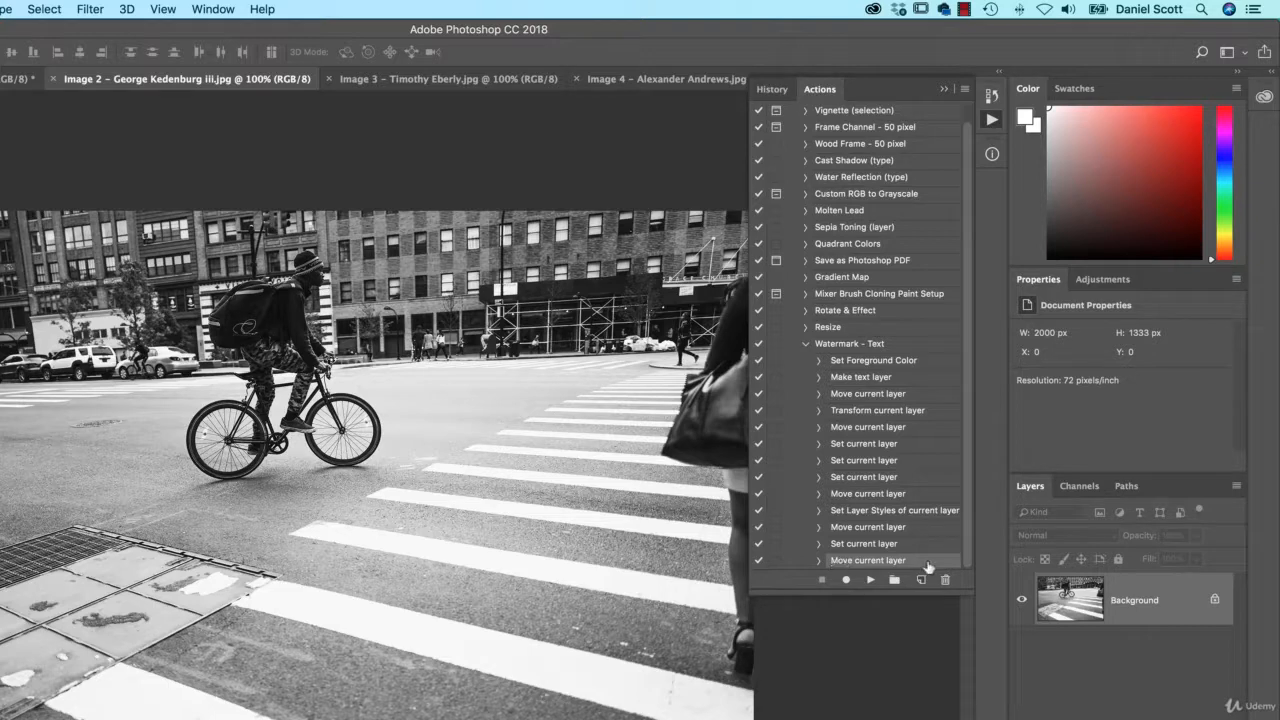
- Play Watermark - Text on the cyclist photo, adding the faint name-and-© text with drop shadow
{"action": "left_click", "coordinate": [882, 344]}
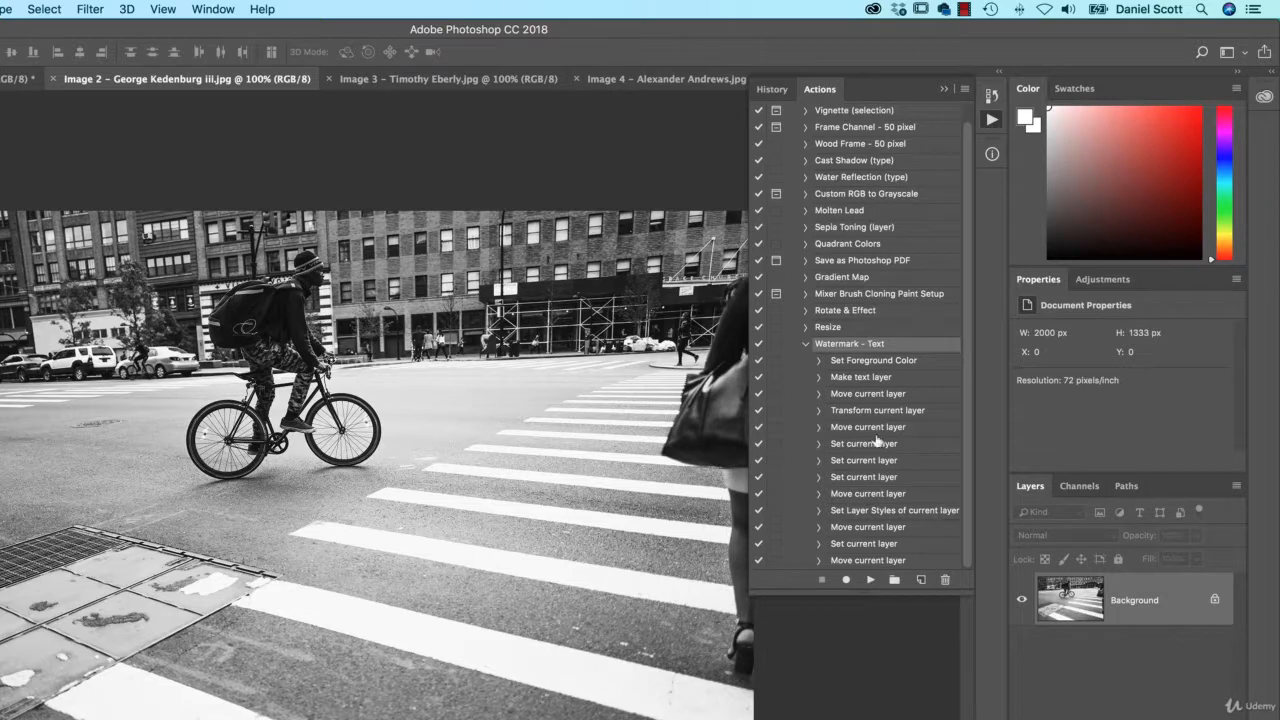
{"action": "left_click", "coordinate": [870, 580]}
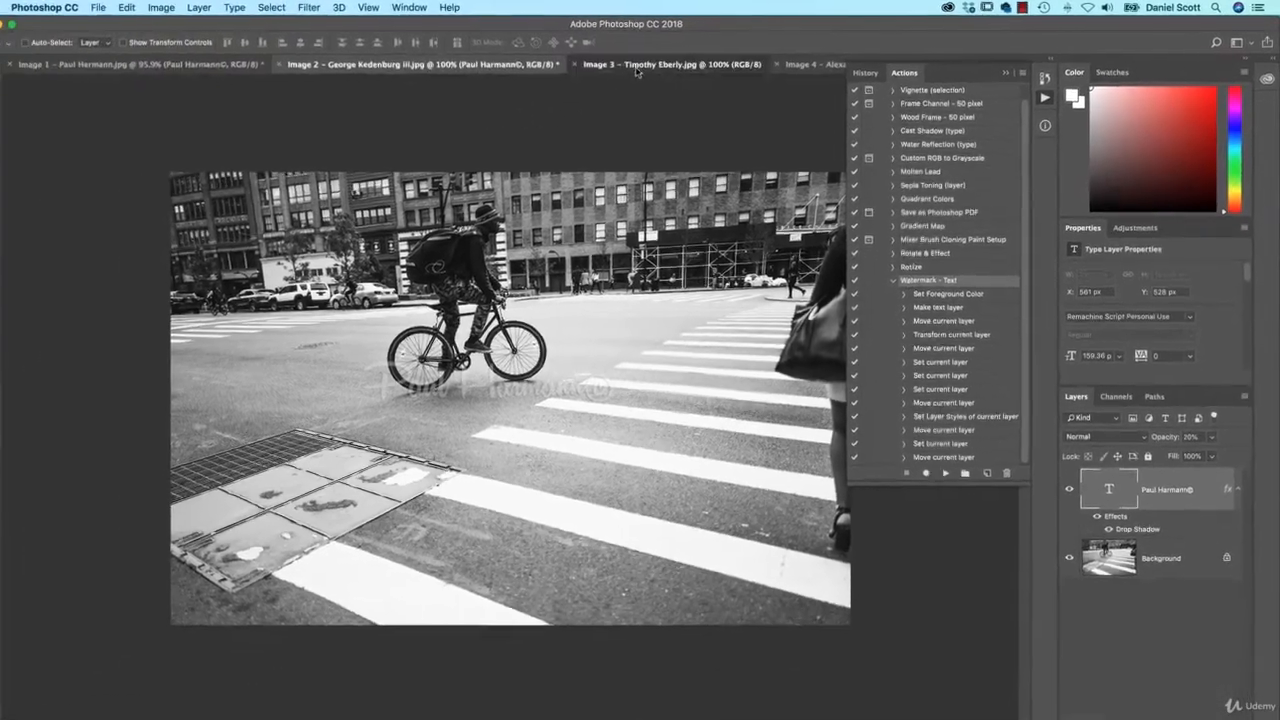
{"action": "left_click", "coordinate": [636, 66]}
{"action": "left_click", "coordinate": [397, 64]}
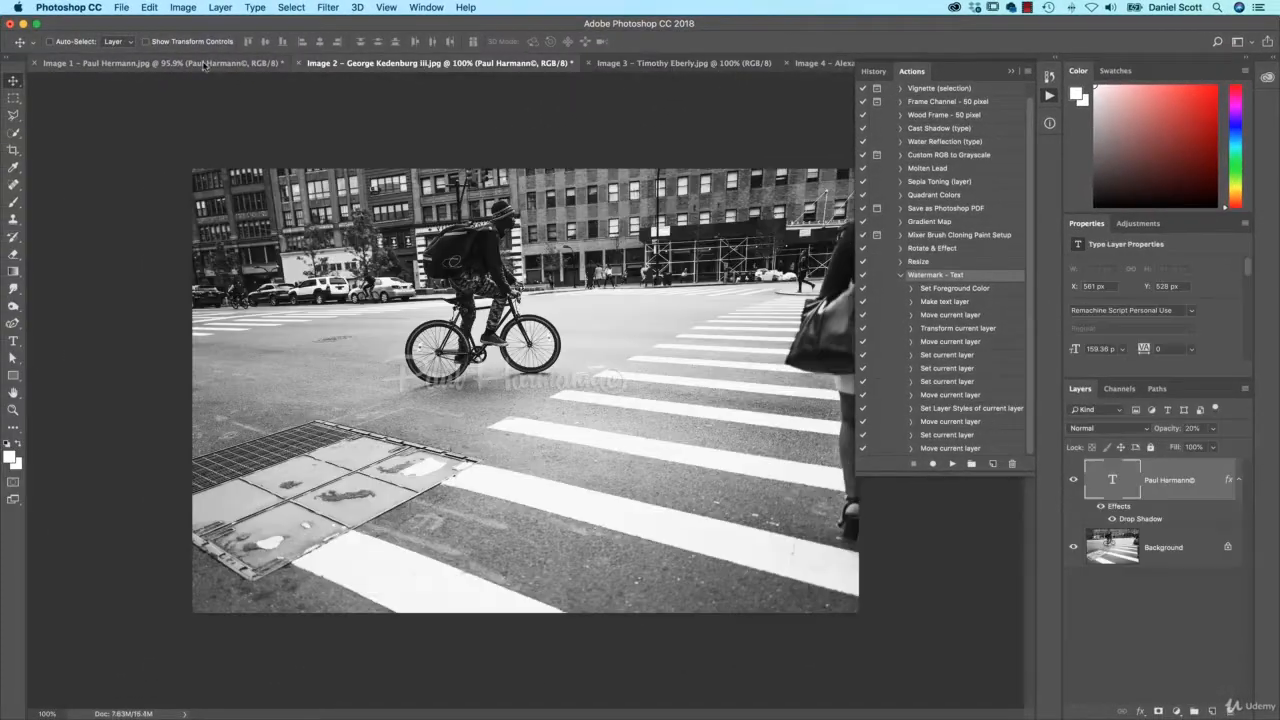
- Return to the cyclist photo and revert it to its saved original, removing the watermark
{"action": "left_click", "coordinate": [235, 64]}
{"action": "left_click", "coordinate": [476, 67]}
{"action": "left_click", "coordinate": [692, 65]}
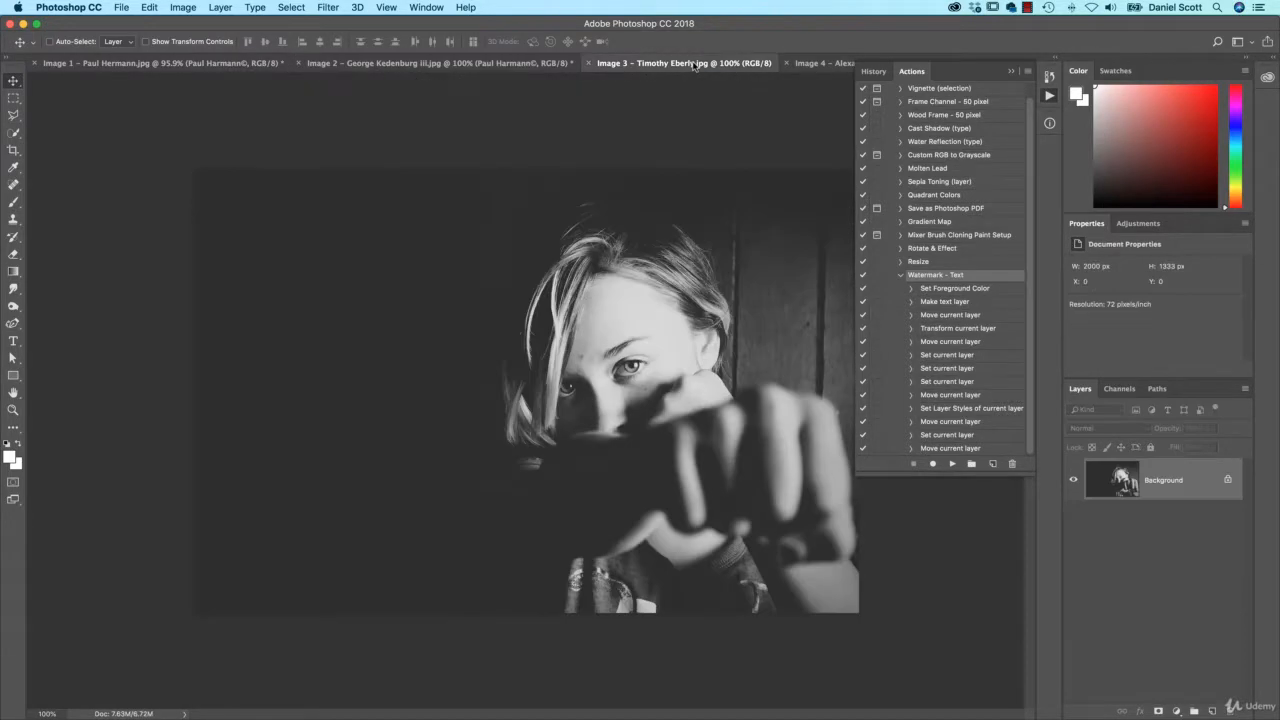
{"action": "left_click", "coordinate": [398, 67]}
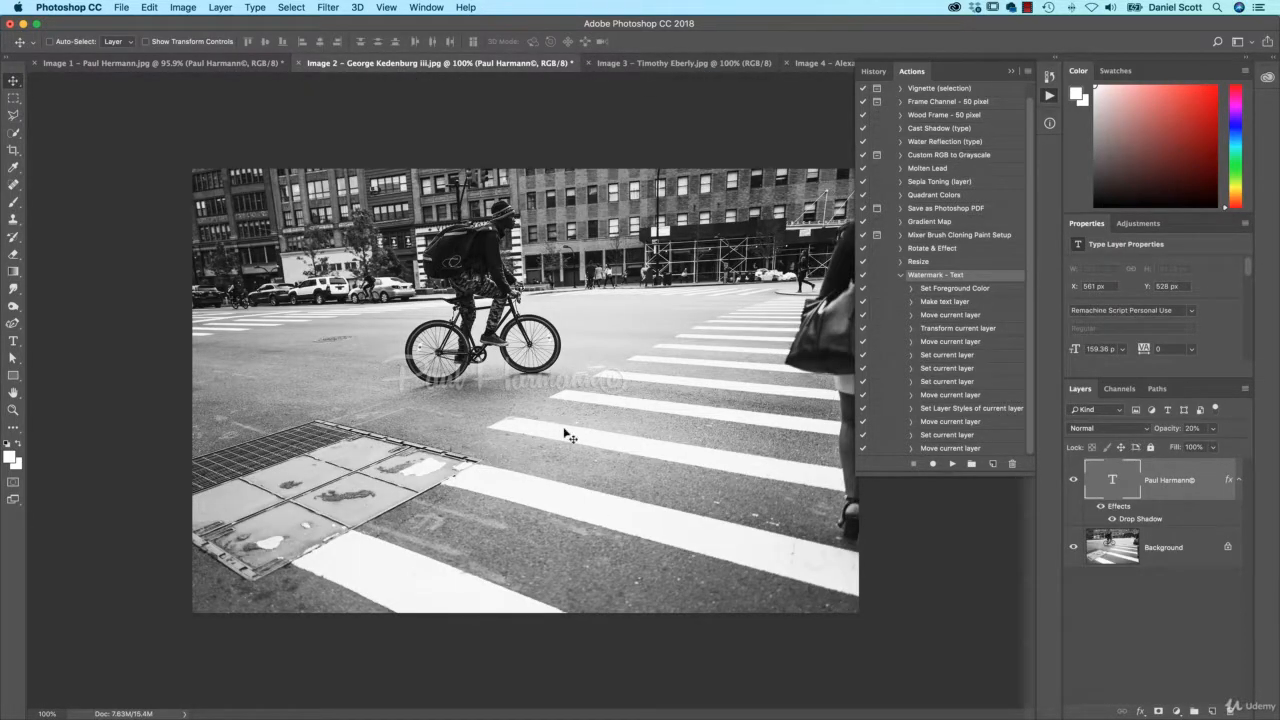
{"action": "left_click", "coordinate": [120, 7]}
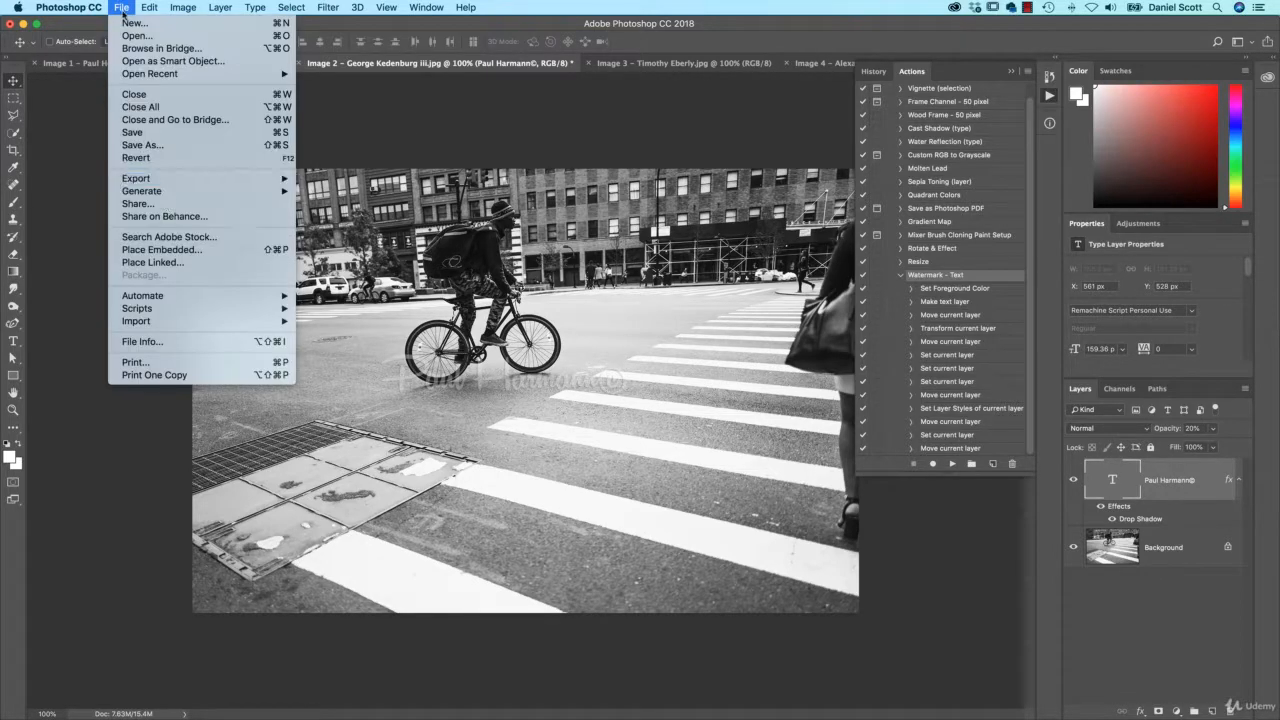
{"action": "left_click", "coordinate": [156, 159]}
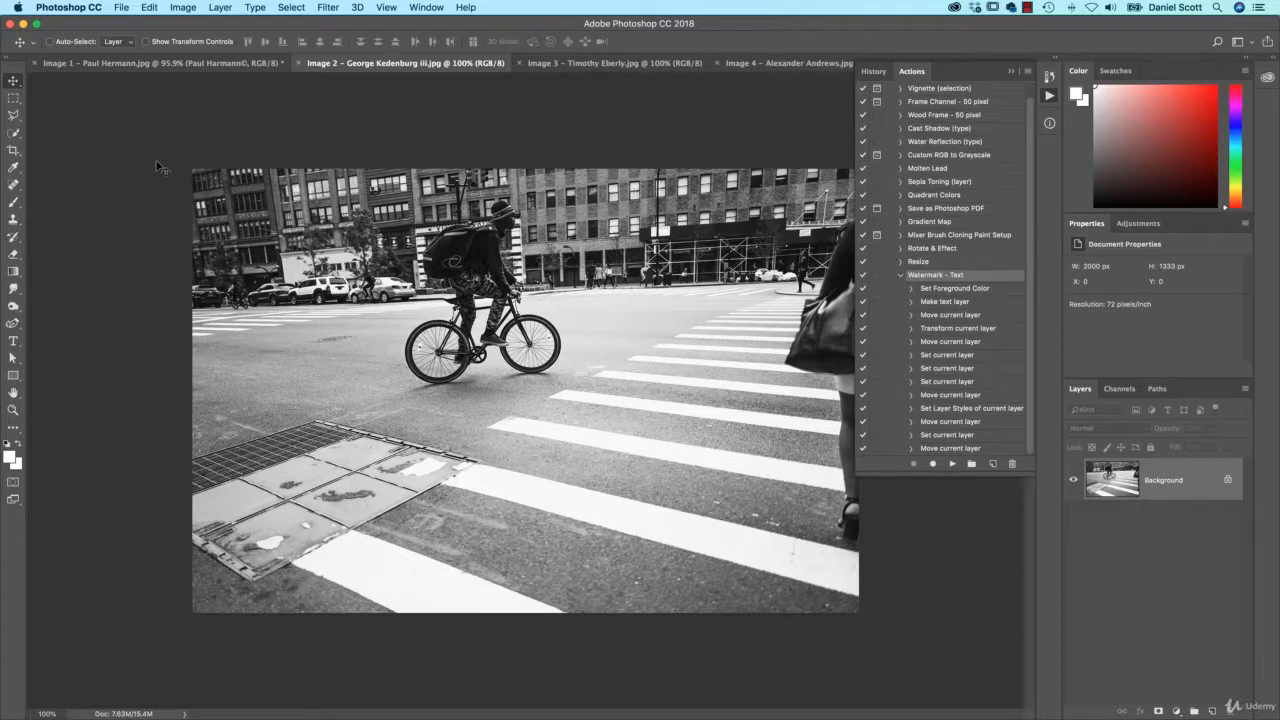
- Create a new action named 'Watermark - Logo' in Default Actions and start recording it
{"action": "left_click", "coordinate": [902, 276]}
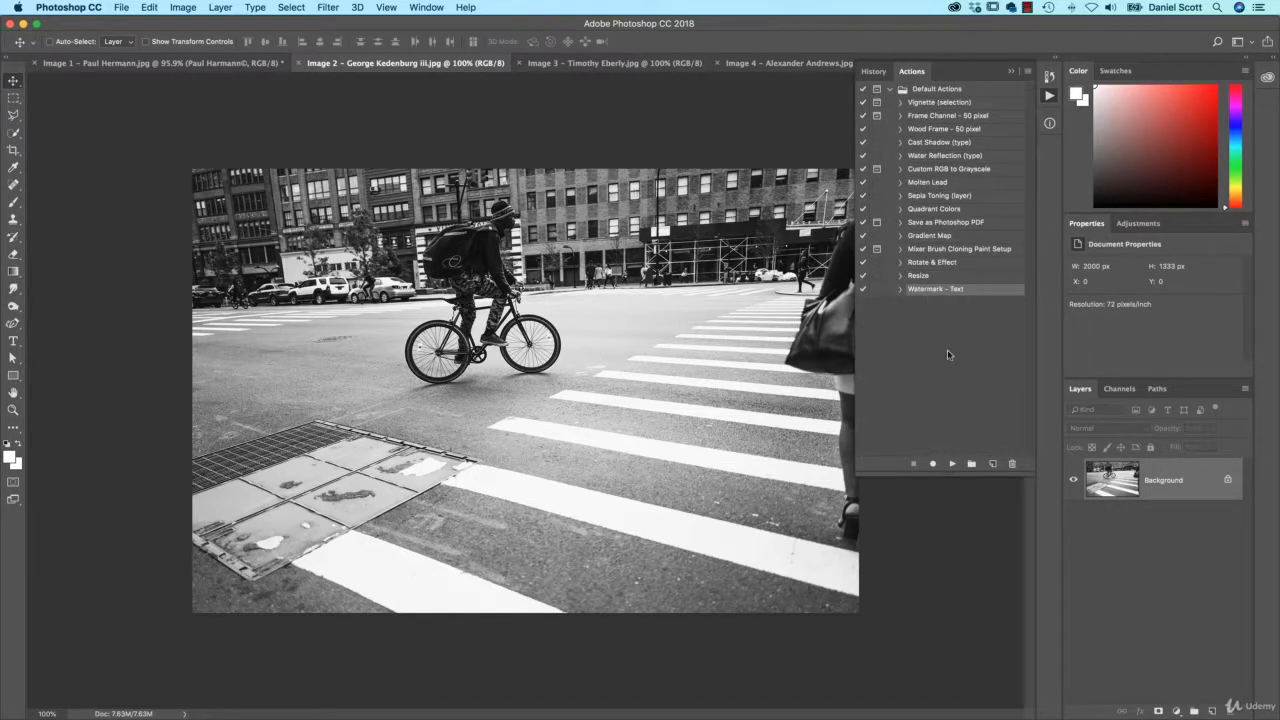
{"action": "left_click", "coordinate": [993, 464]}
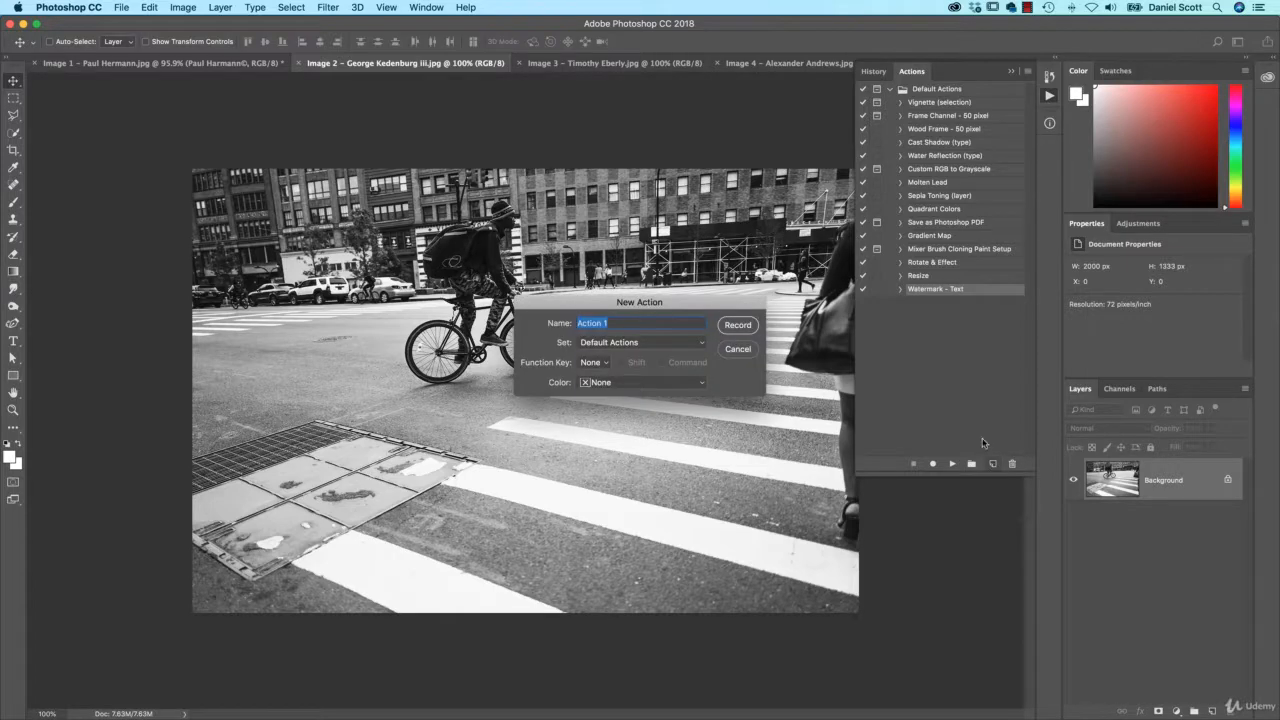
{"action": "type", "text": "Watermark - Logo"}
{"action": "left_click", "coordinate": [740, 327]}
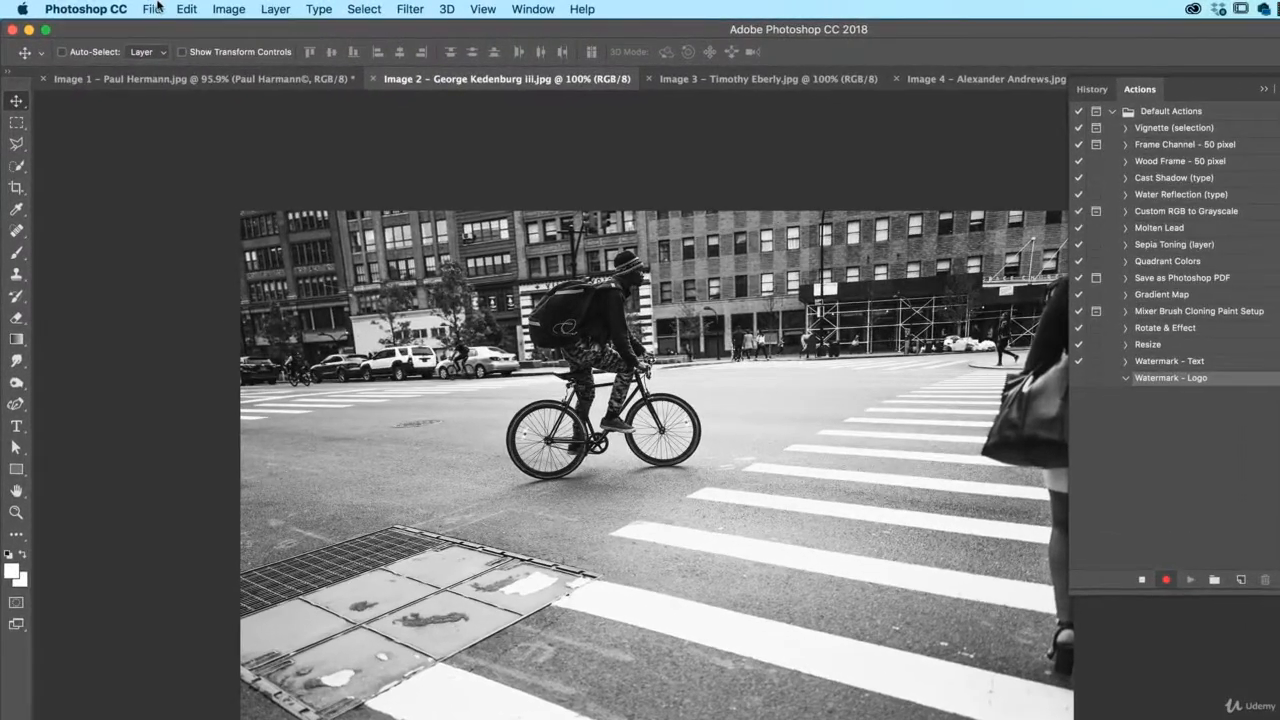
- Place Logo - White.png as an embedded image in the cyclist photo, enlarged to about 126%
{"action": "left_click", "coordinate": [155, 8]}
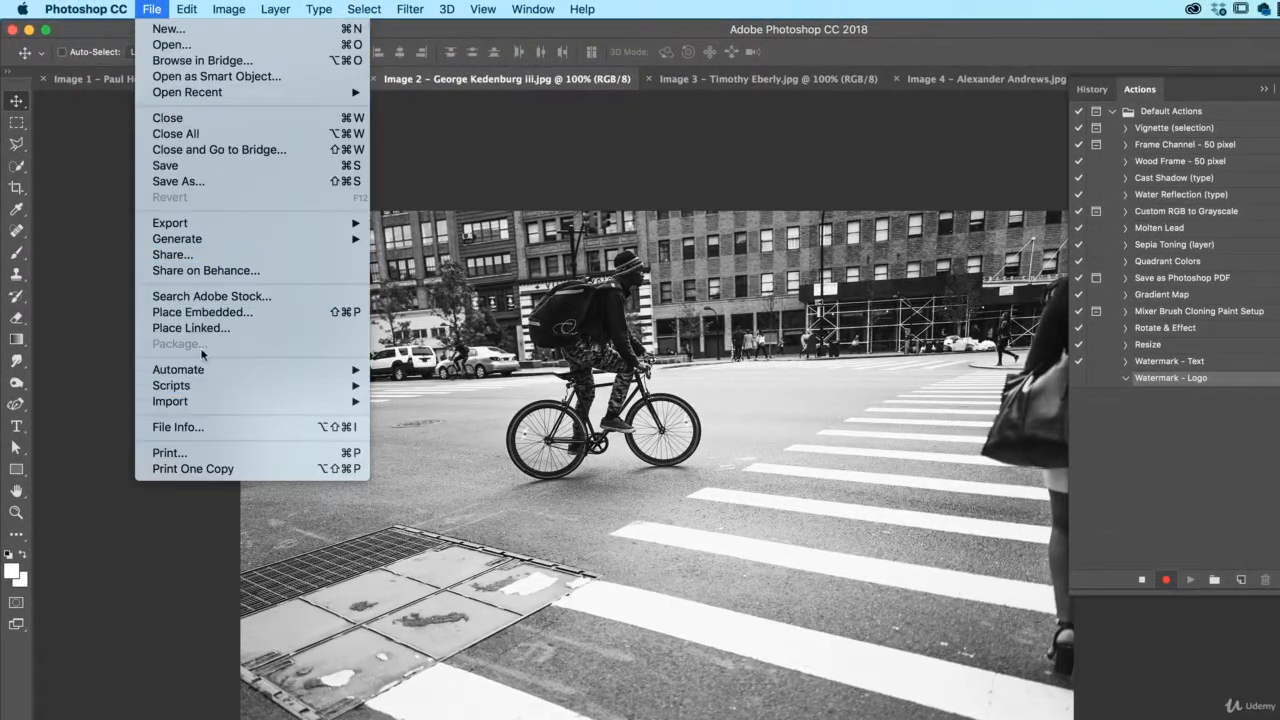
{"action": "left_click", "coordinate": [252, 314]}
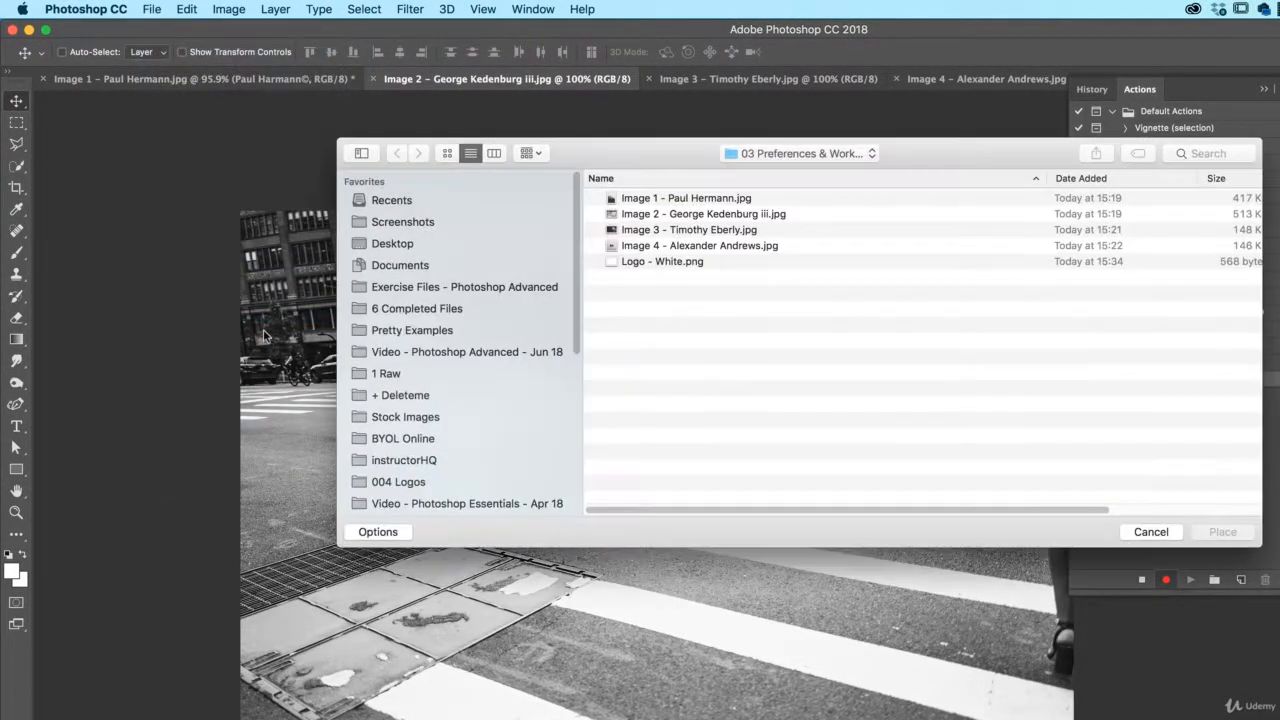
{"action": "left_click", "coordinate": [684, 264]}
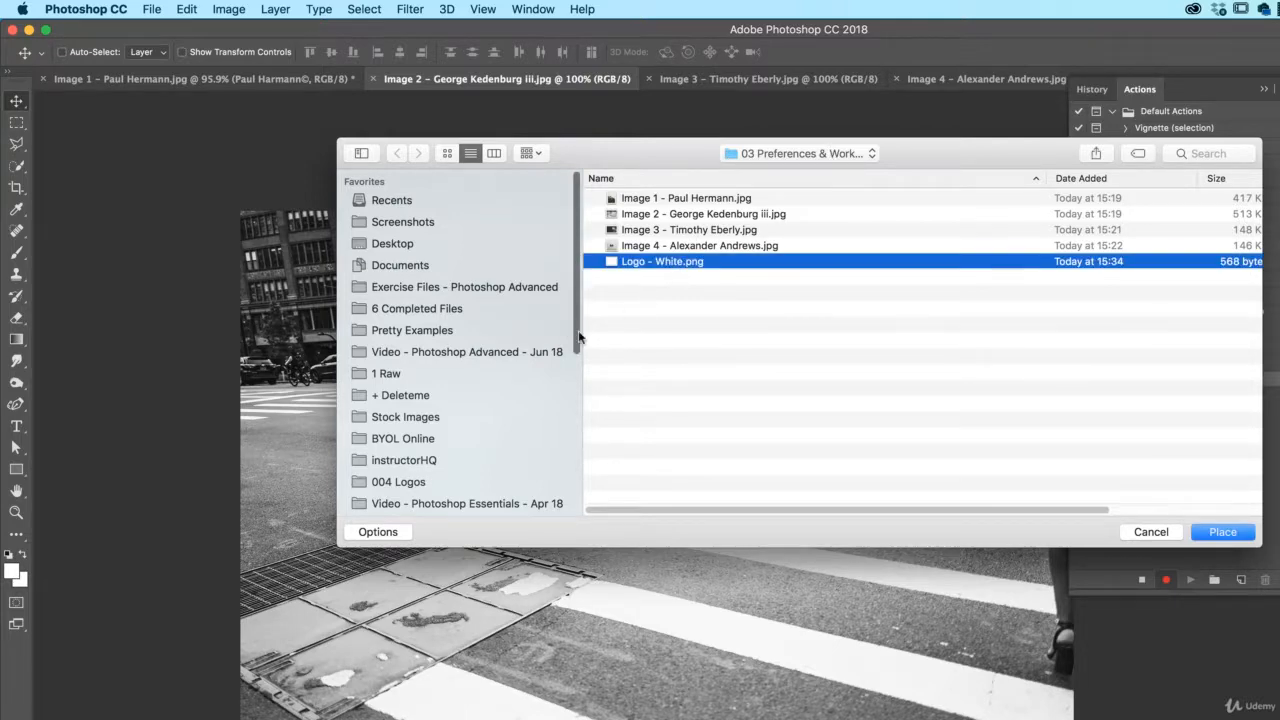
{"action": "left_click", "coordinate": [1222, 531]}
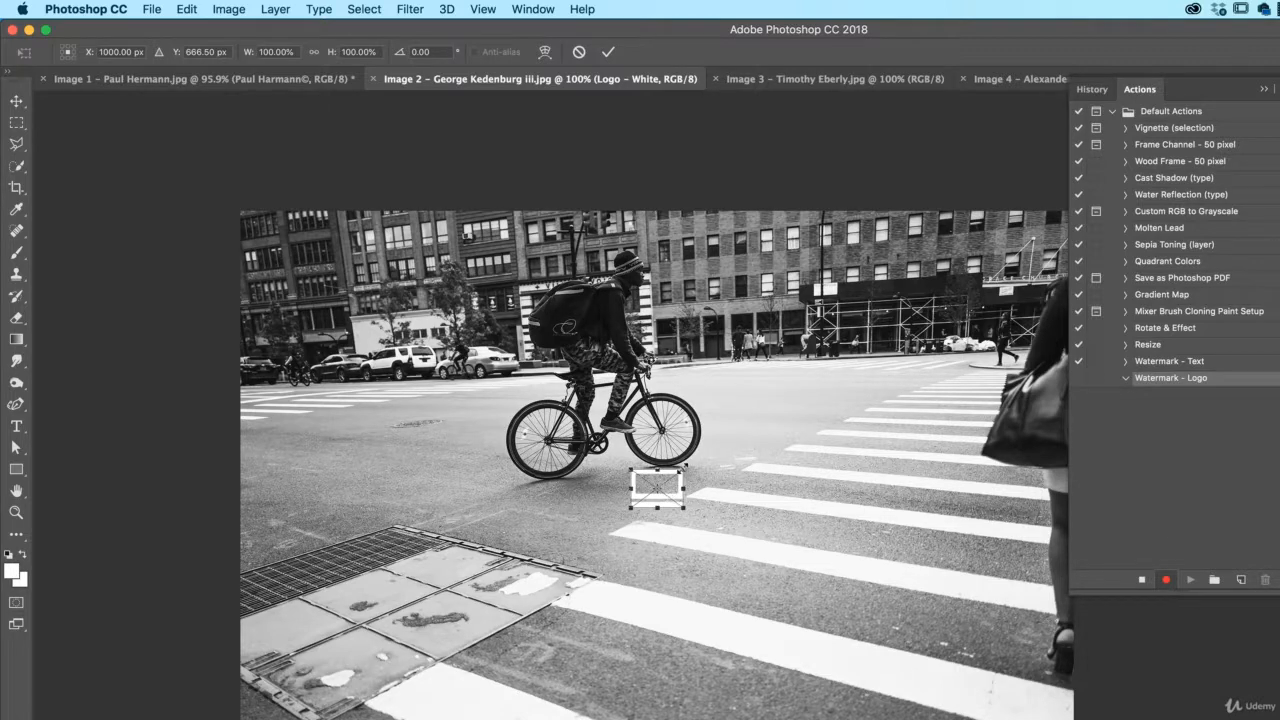
{"action": "mouse_move", "coordinate": [684, 469]}
{"action": "left_mouse_down"}
{"action": "mouse_move", "coordinate": [704, 452]}
{"action": "mouse_move", "coordinate": [691, 465]}
{"action": "left_mouse_up"}
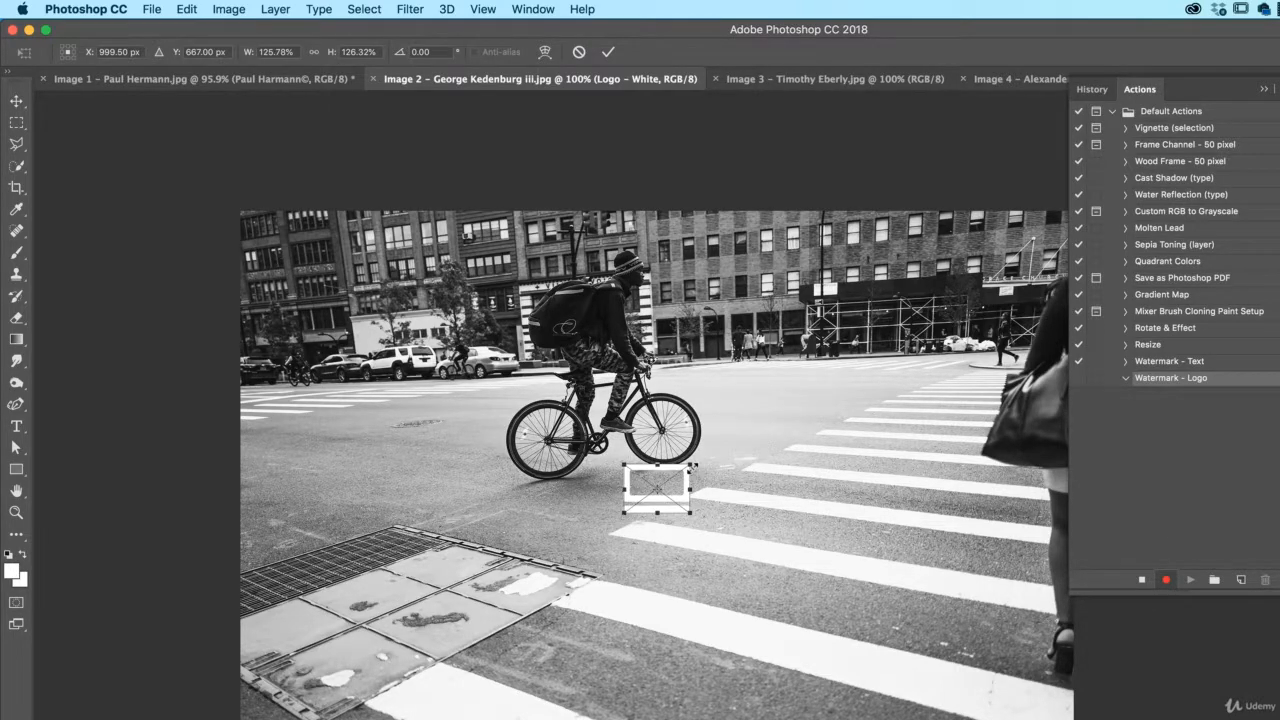
{"action": "key", "text": "Return"}
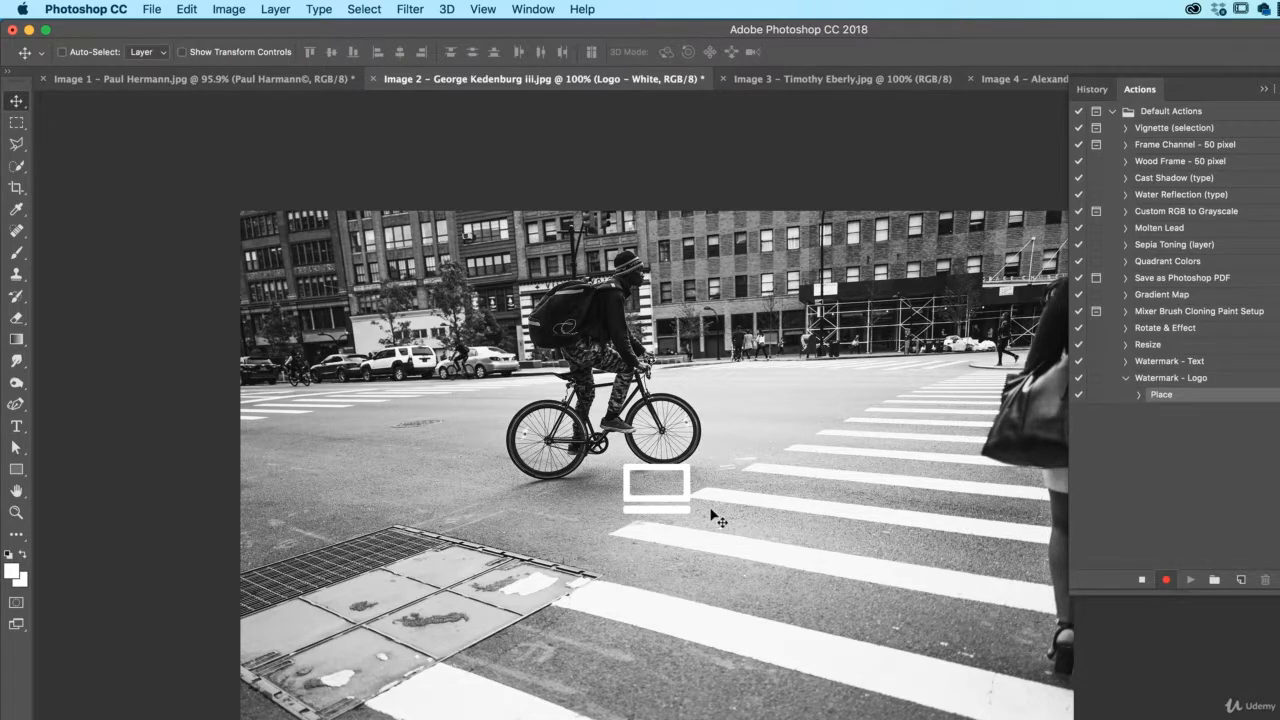
- Set the logo layer to 40% opacity with a drop shadow, then stop recording
{"action": "key", "text": "3"}
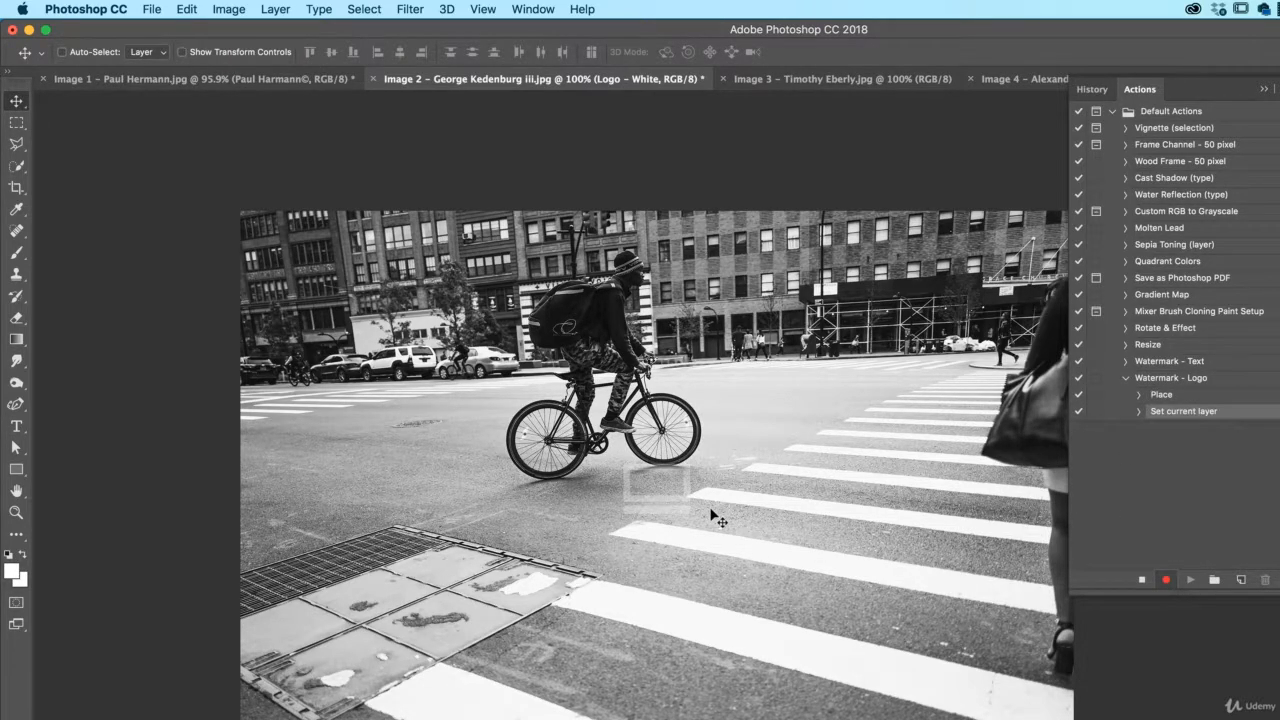
{"action": "key", "text": "5"}
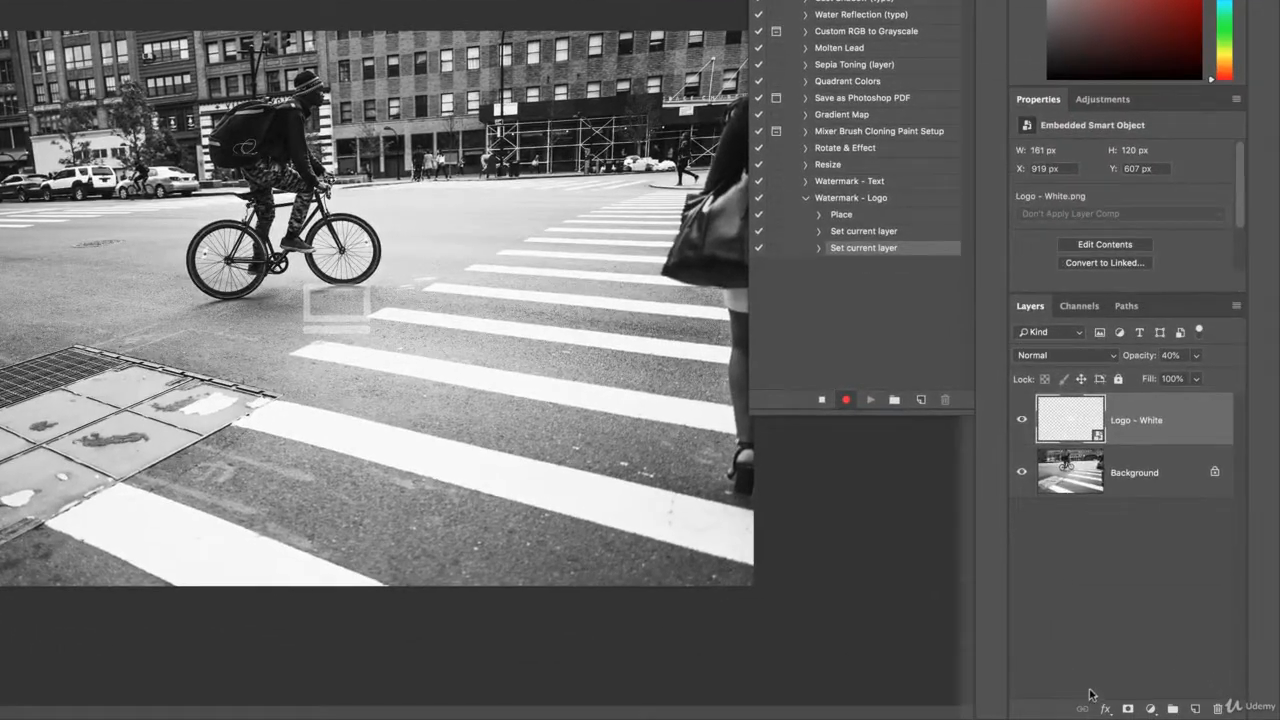
{"action": "left_click", "coordinate": [1105, 708]}
{"action": "left_click", "coordinate": [1145, 676]}
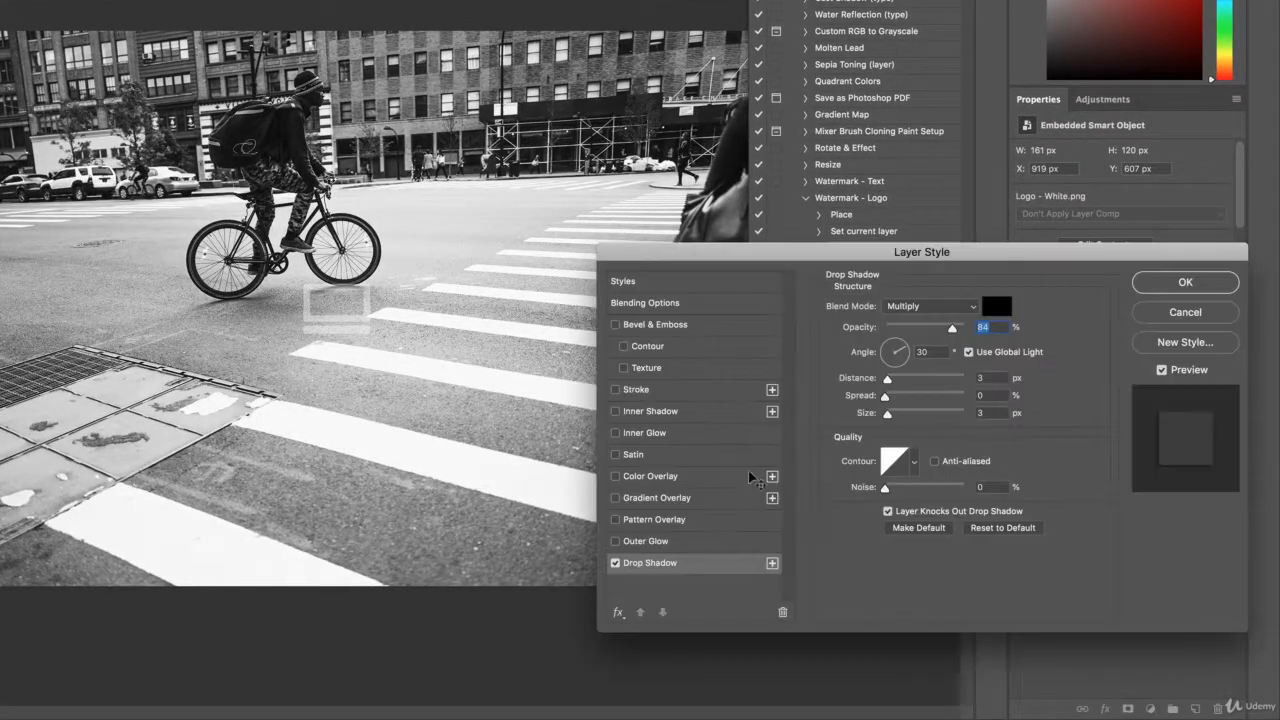
{"action": "key", "text": "Return"}
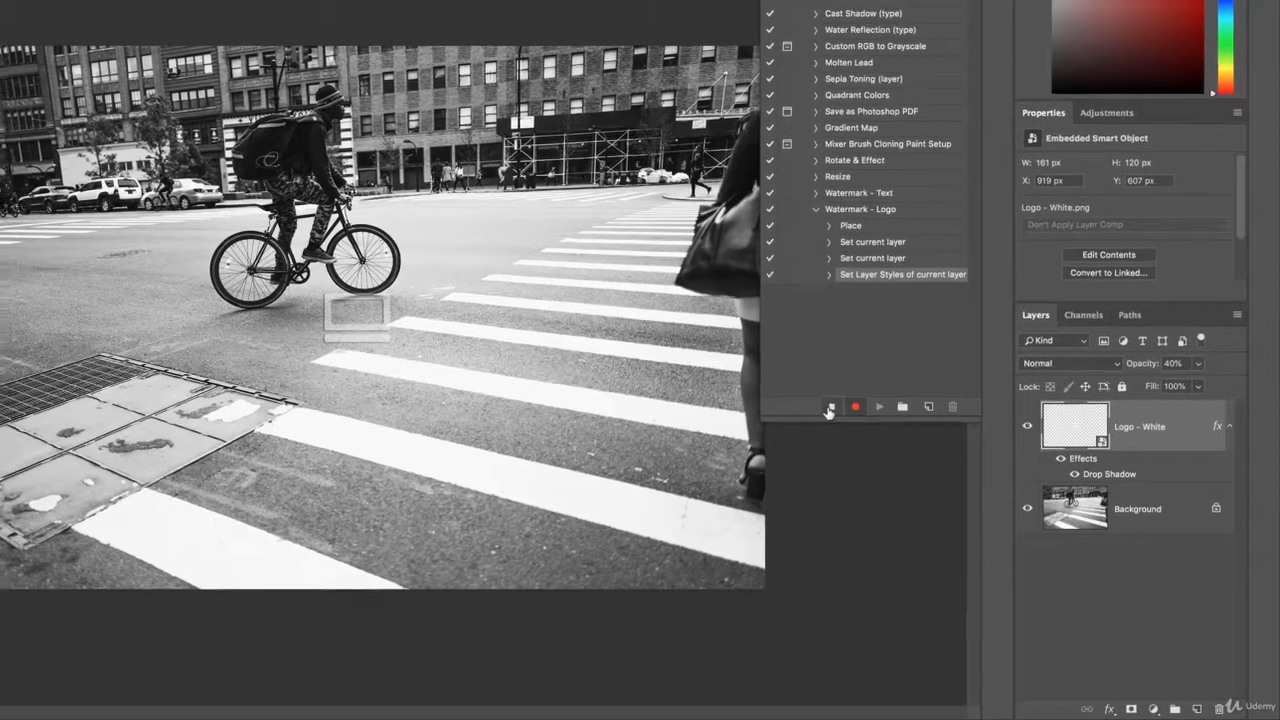
{"action": "left_click", "coordinate": [822, 399]}
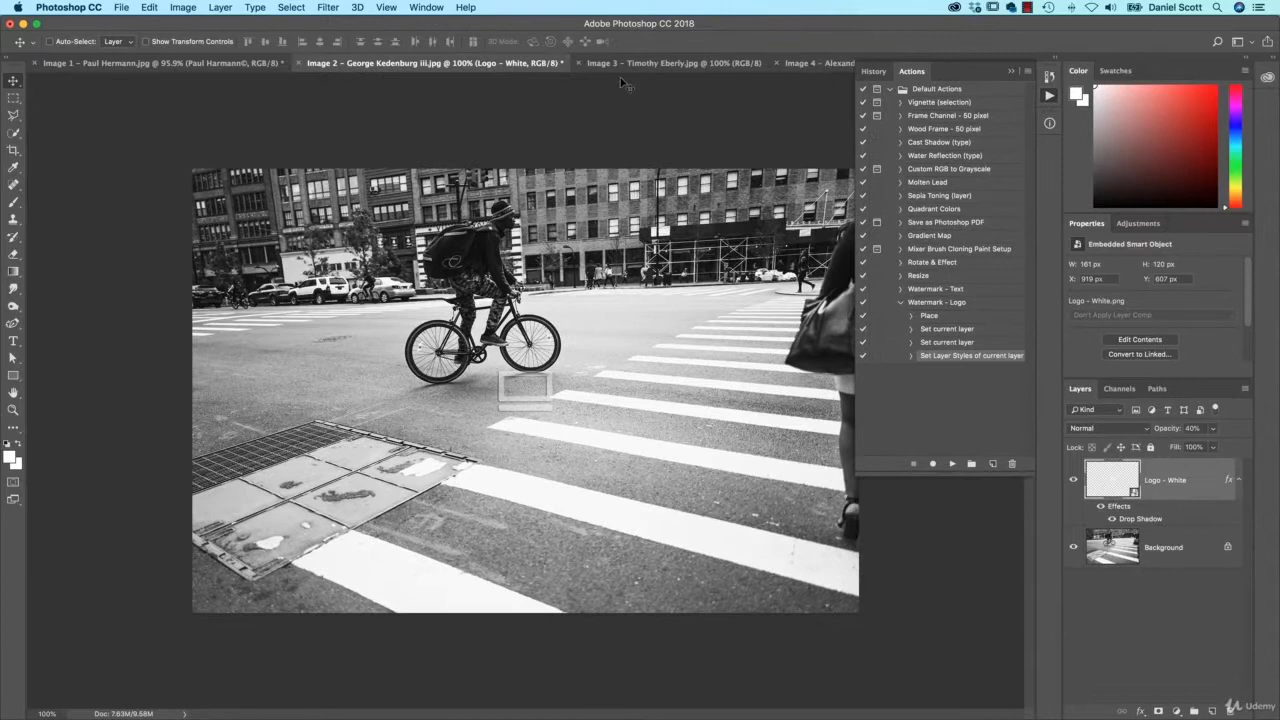
{"action": "left_click", "coordinate": [620, 64]}
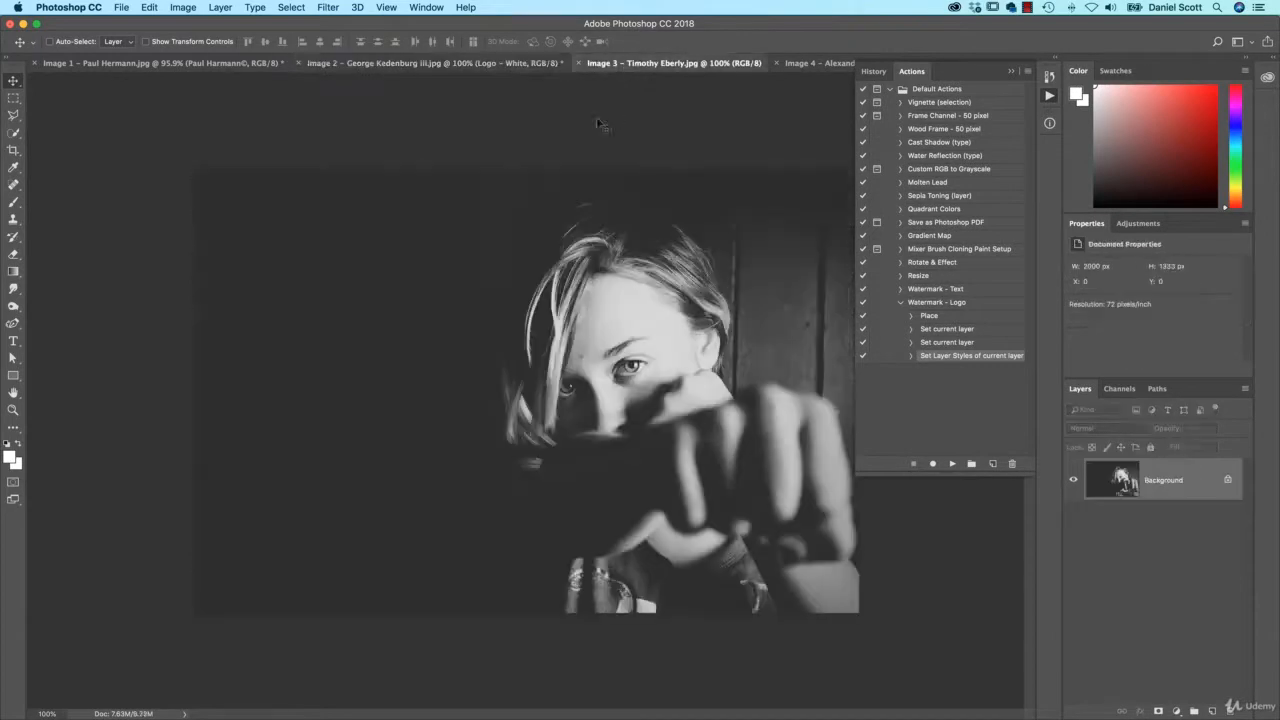
- Test Watermark - Logo on the Image 3 portrait, revert it, then move Image 2's logo down-right
{"action": "left_click", "coordinate": [936, 302]}
{"action": "left_click", "coordinate": [952, 463]}
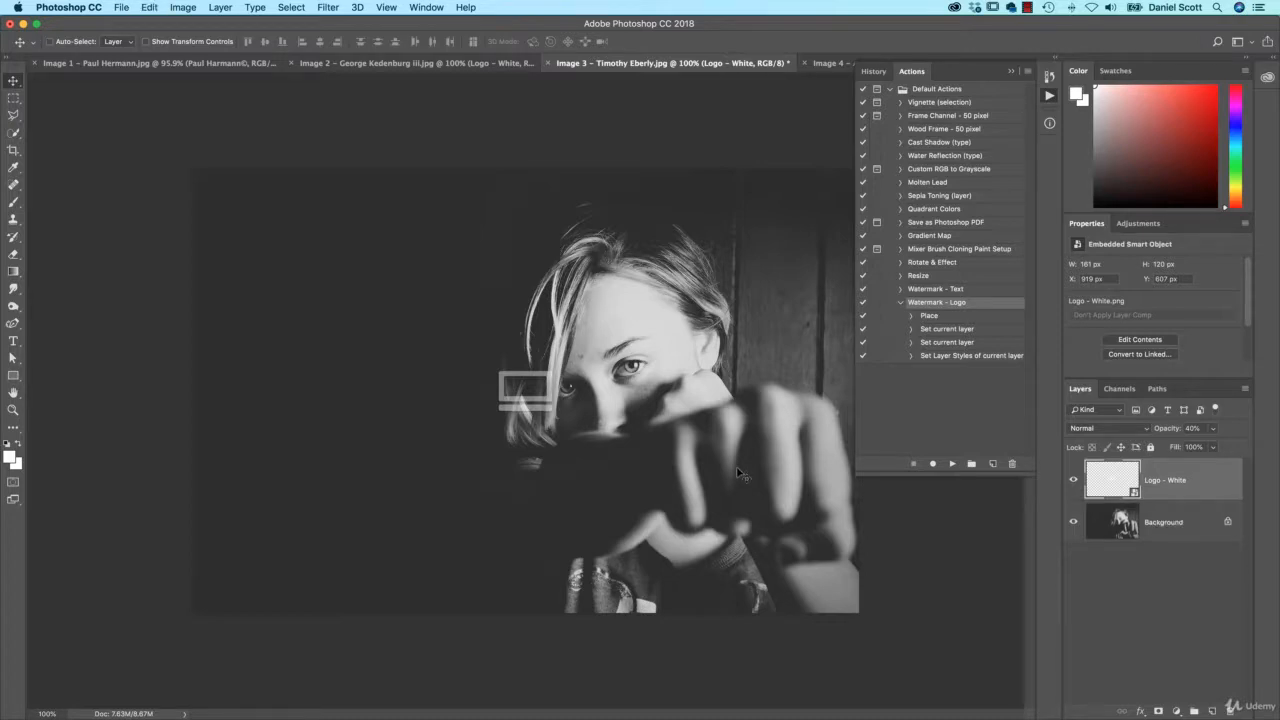
{"action": "left_click", "coordinate": [122, 7]}
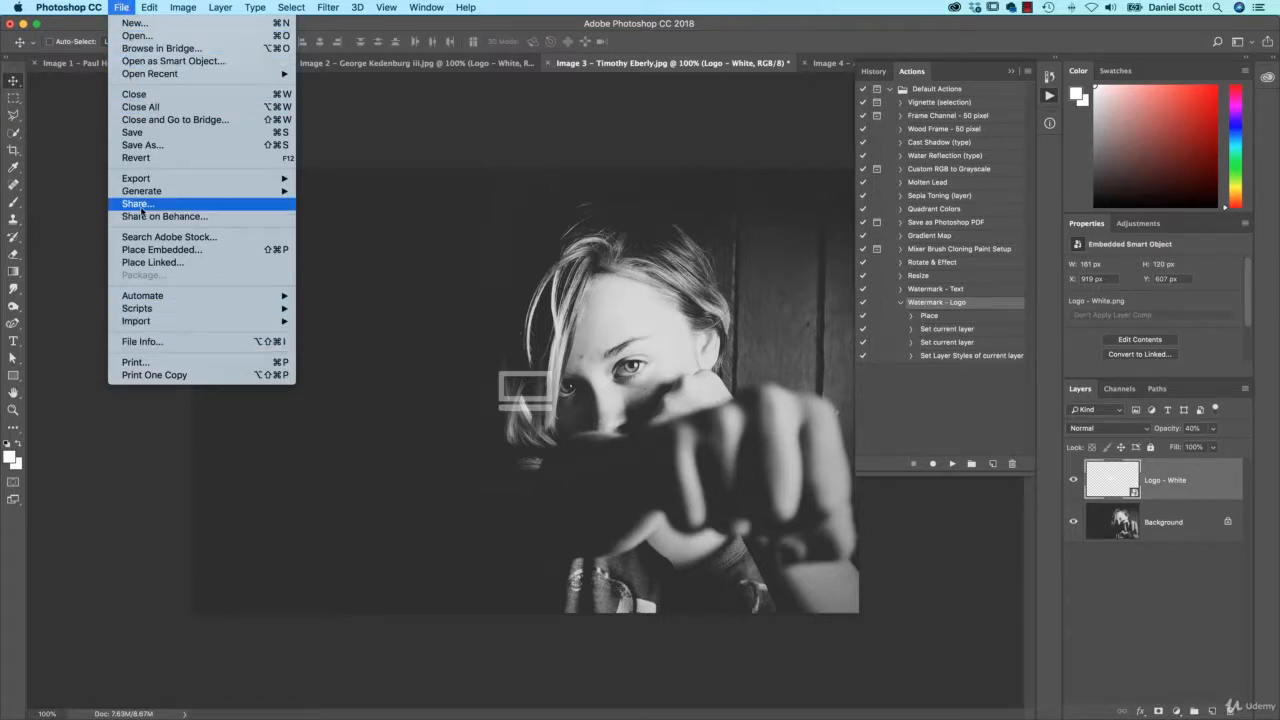
{"action": "left_click", "coordinate": [158, 158]}
{"action": "key", "text": "ctrl+shift+Tab"}
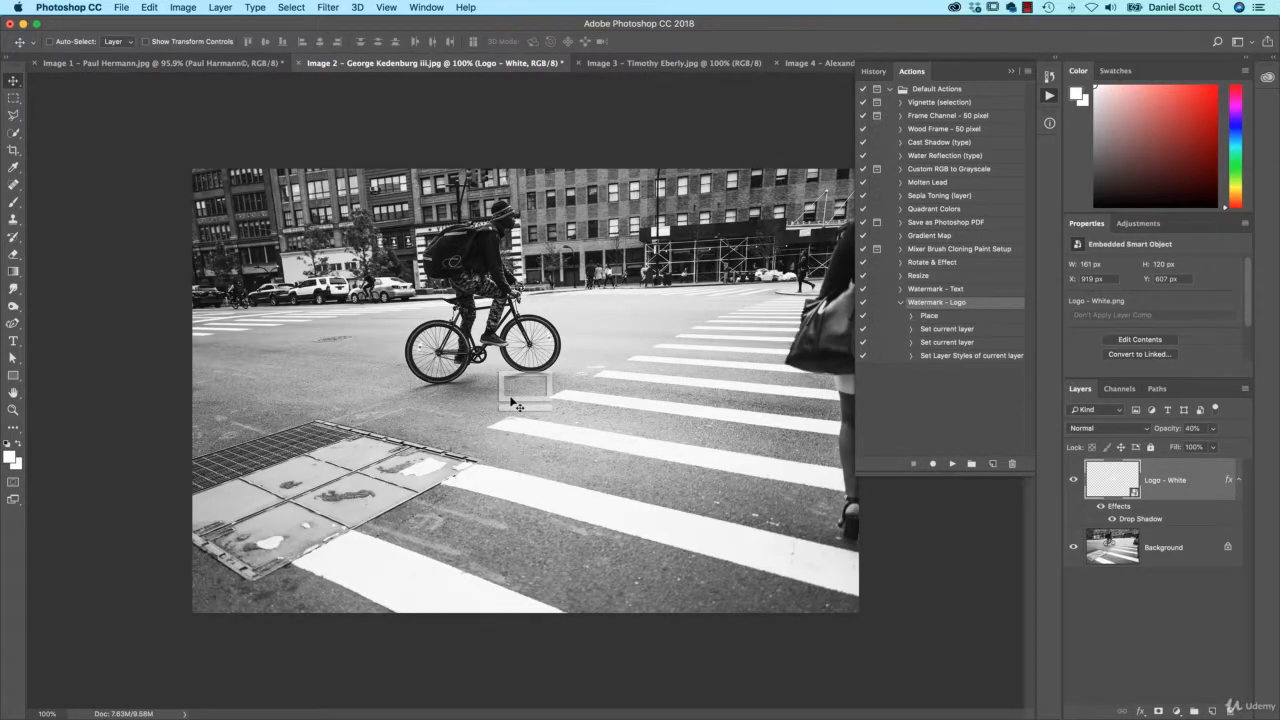
{"action": "left_click_drag", "start_coordinate": [518, 408], "coordinate": [642, 473]}
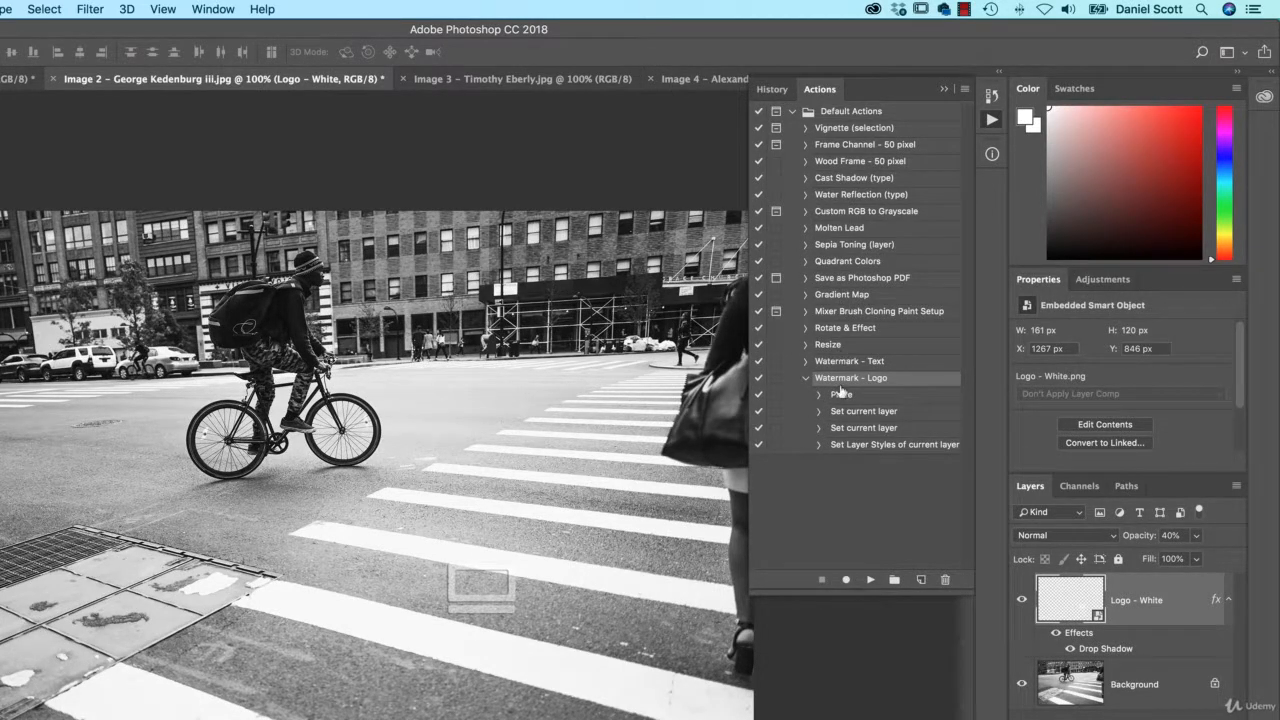
- Resume recording Watermark - Logo after its 'Set Layer Styles of current layer' step
{"action": "left_click", "coordinate": [860, 444]}
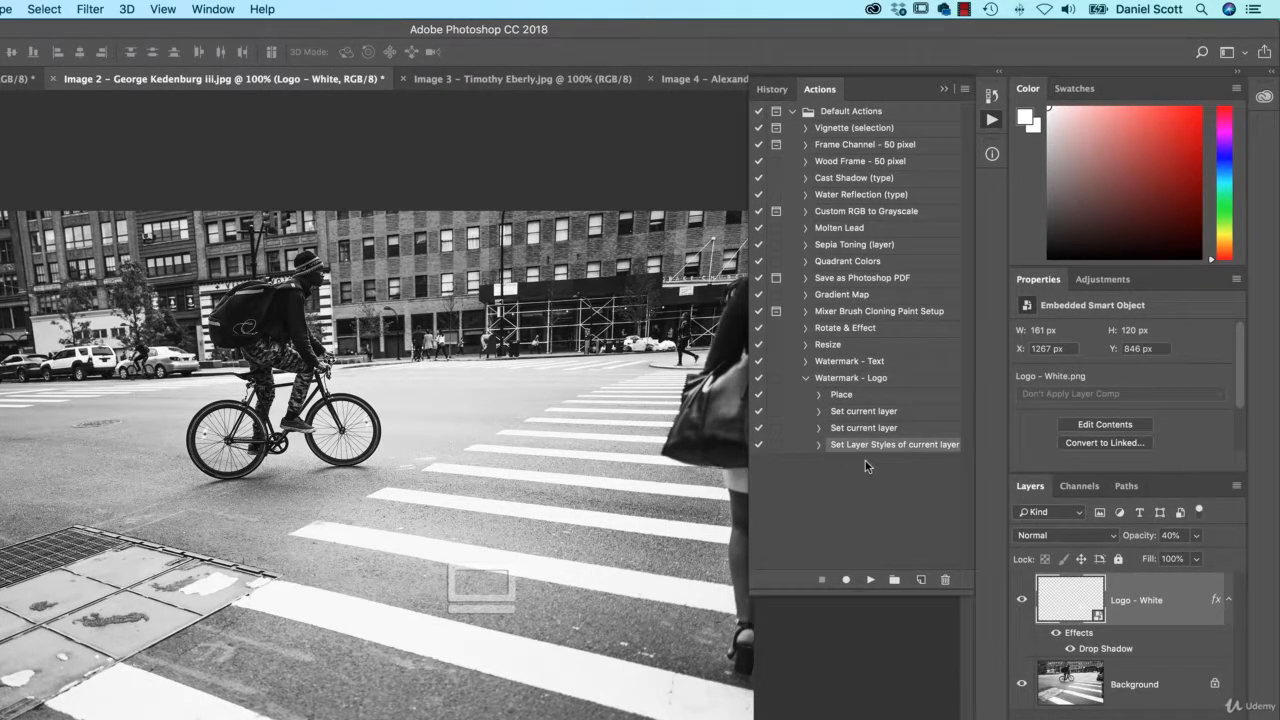
{"action": "left_click", "coordinate": [845, 581]}
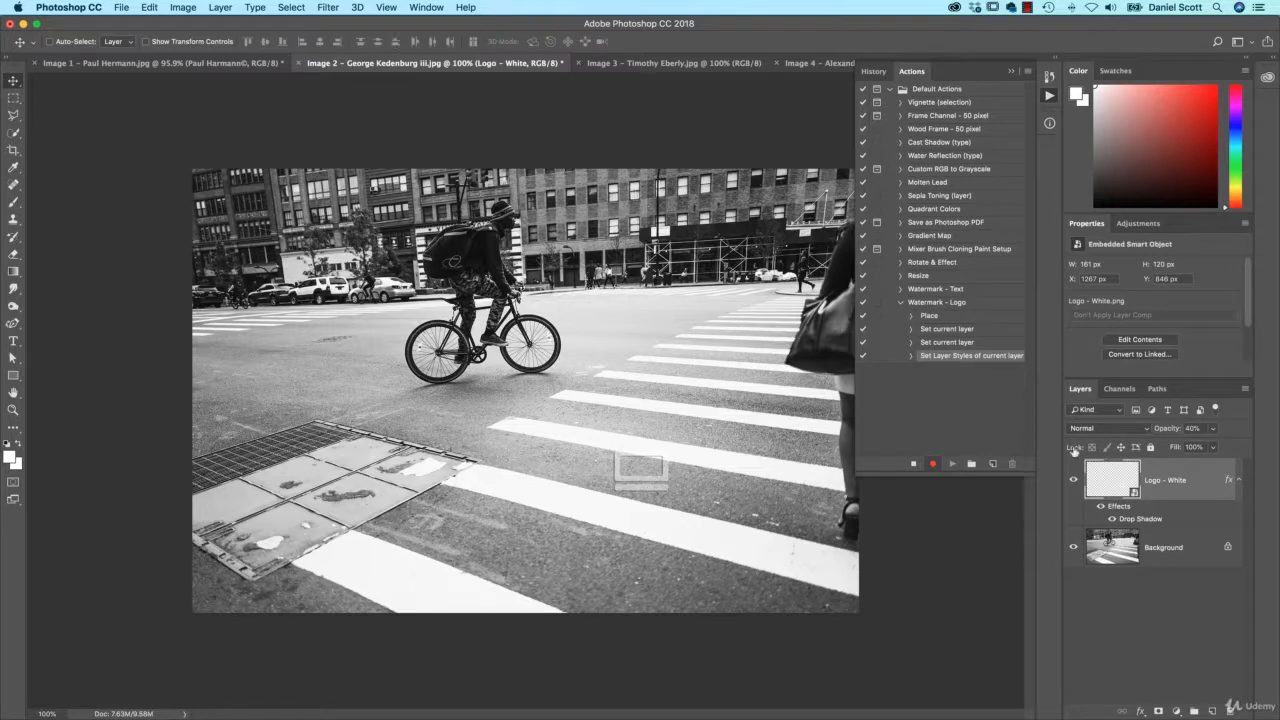
- Convert the cyclist photo's locked Background into a regular layer named Layer 0
{"action": "double_click", "coordinate": [1168, 550]}
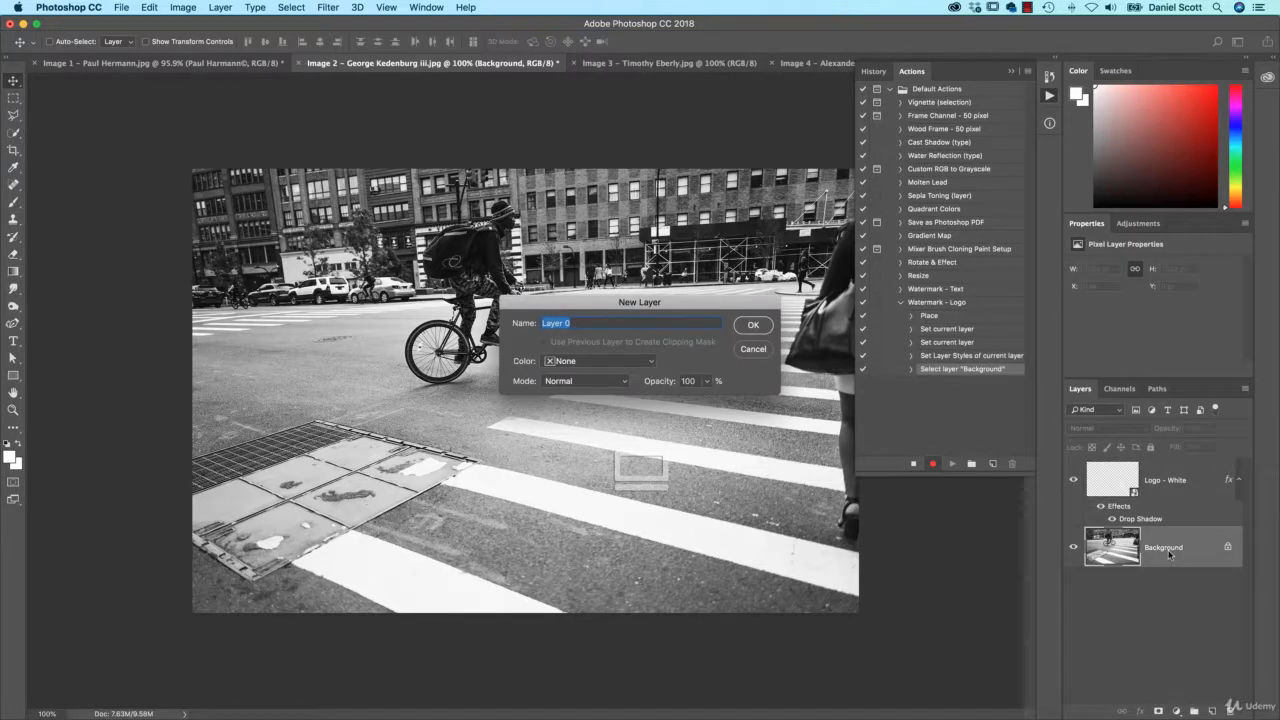
{"action": "left_click", "coordinate": [753, 325]}
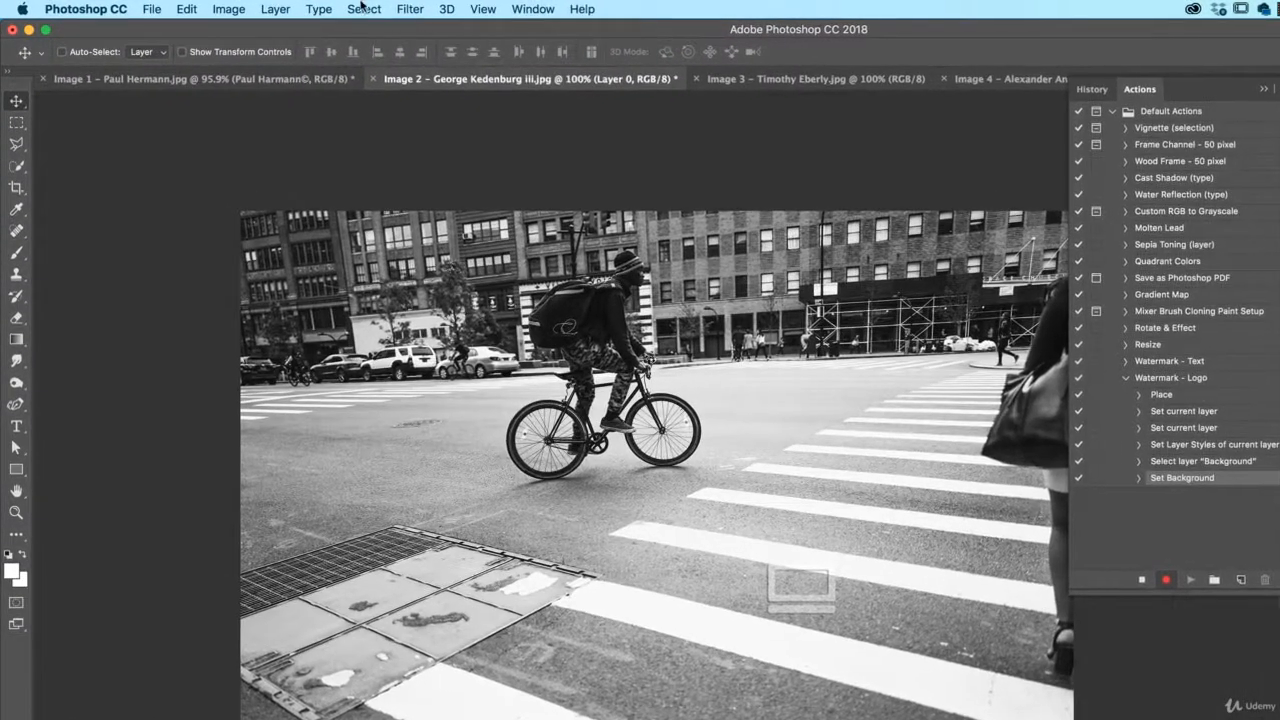
{"action": "left_click", "coordinate": [291, 7]}
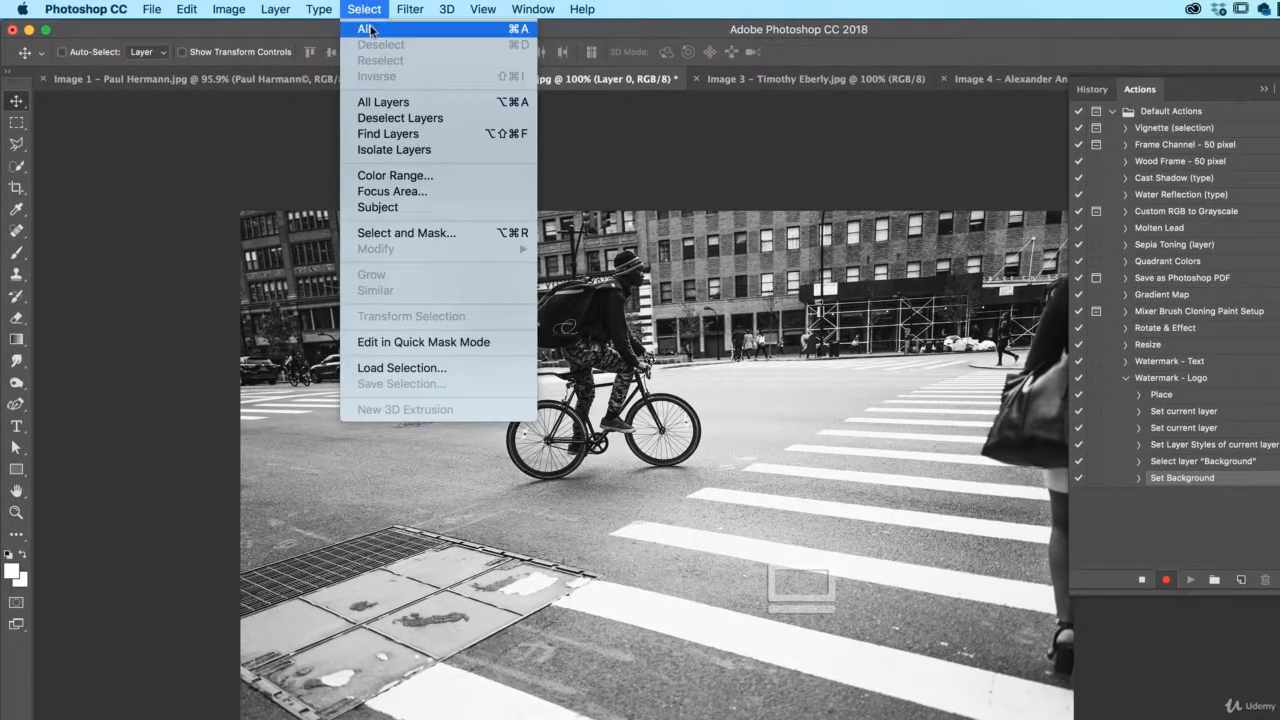
- Select all layers, align the logo to the right and bottom edges, then reselect Logo - White
{"action": "left_click", "coordinate": [388, 104]}
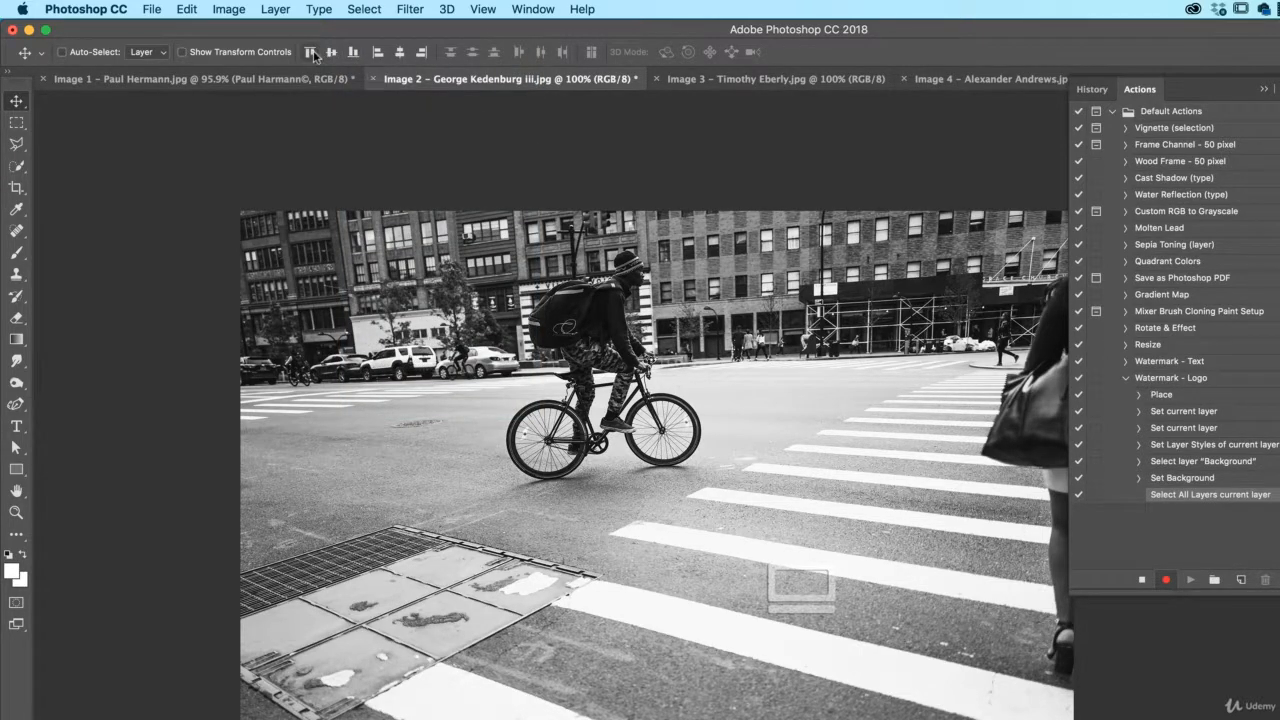
{"action": "left_click", "coordinate": [422, 54]}
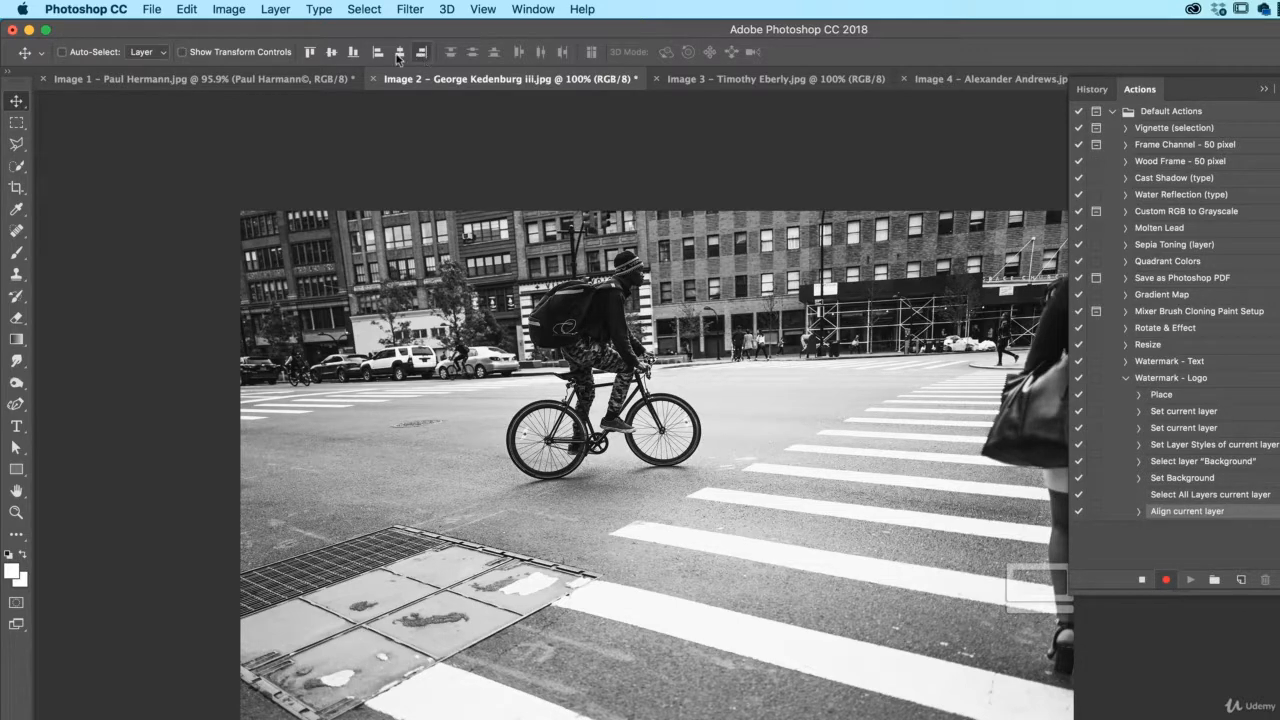
{"action": "left_click", "coordinate": [355, 54]}
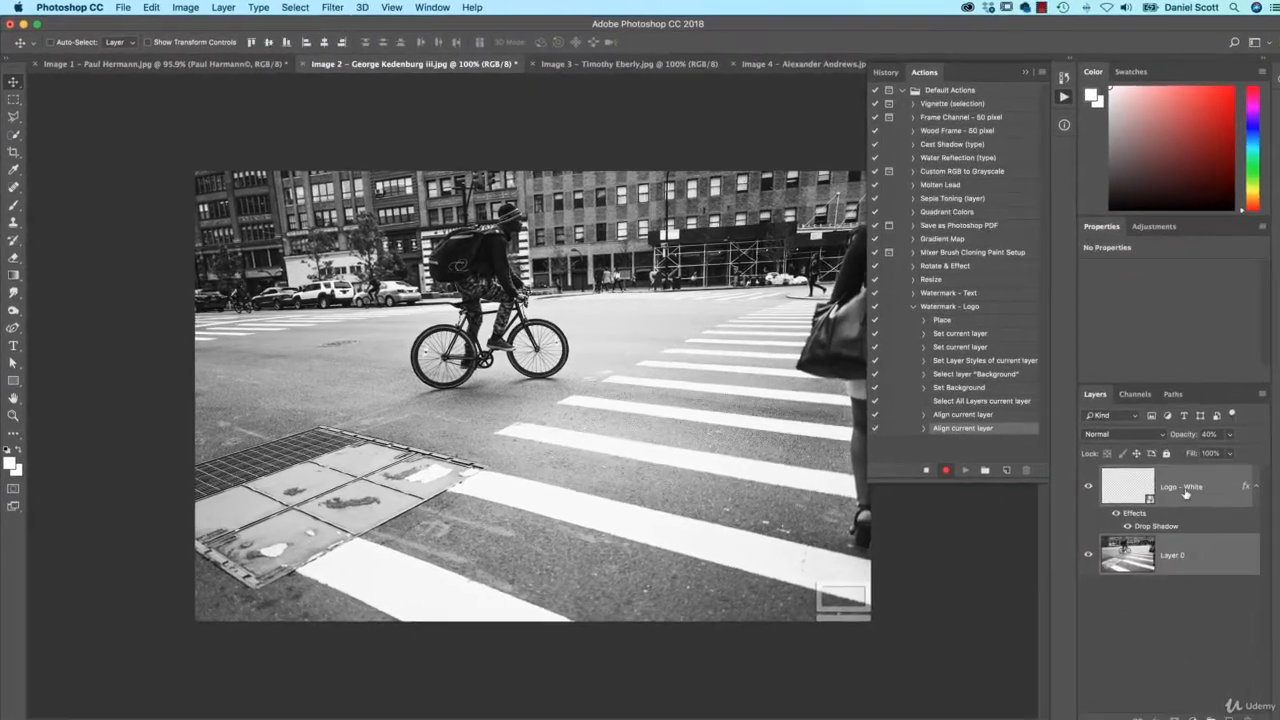
{"action": "left_click", "coordinate": [1185, 491]}
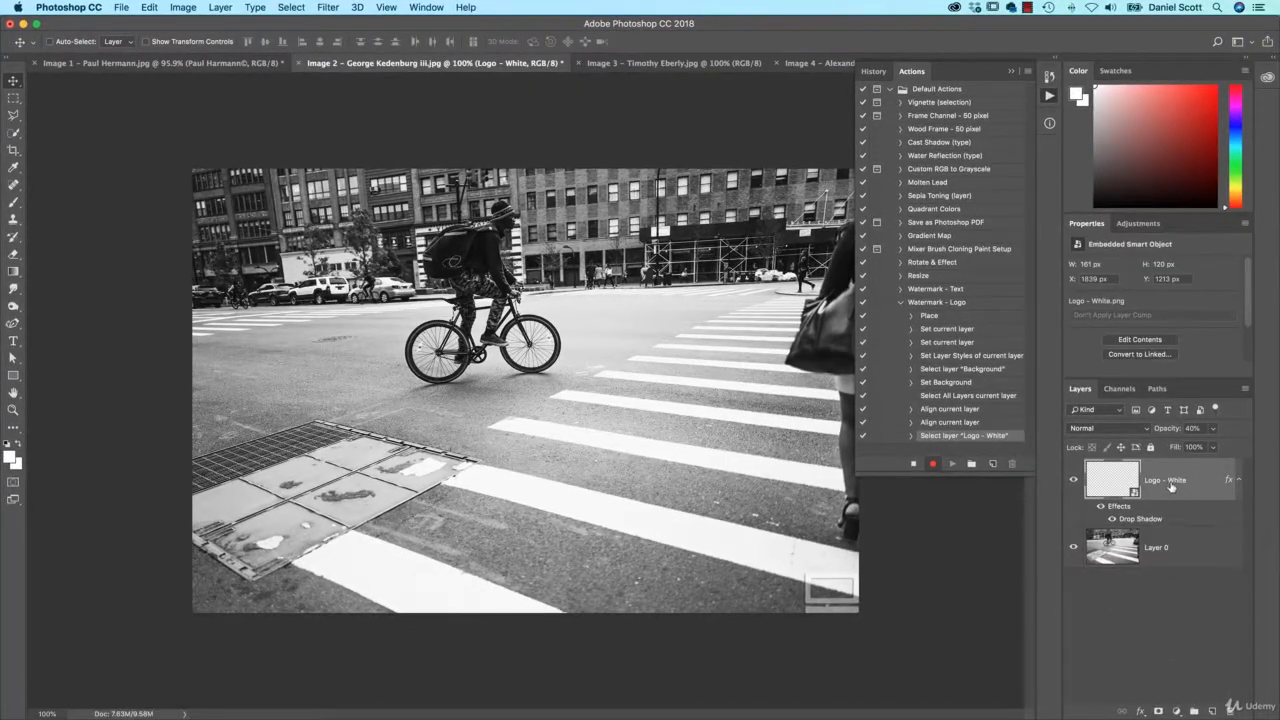
- Nudge the logo up and left so it sits inset at X 1795 px, Y 1181 px
{"action": "left_click_drag", "start_coordinate": [845, 605], "coordinate": [829, 594]}
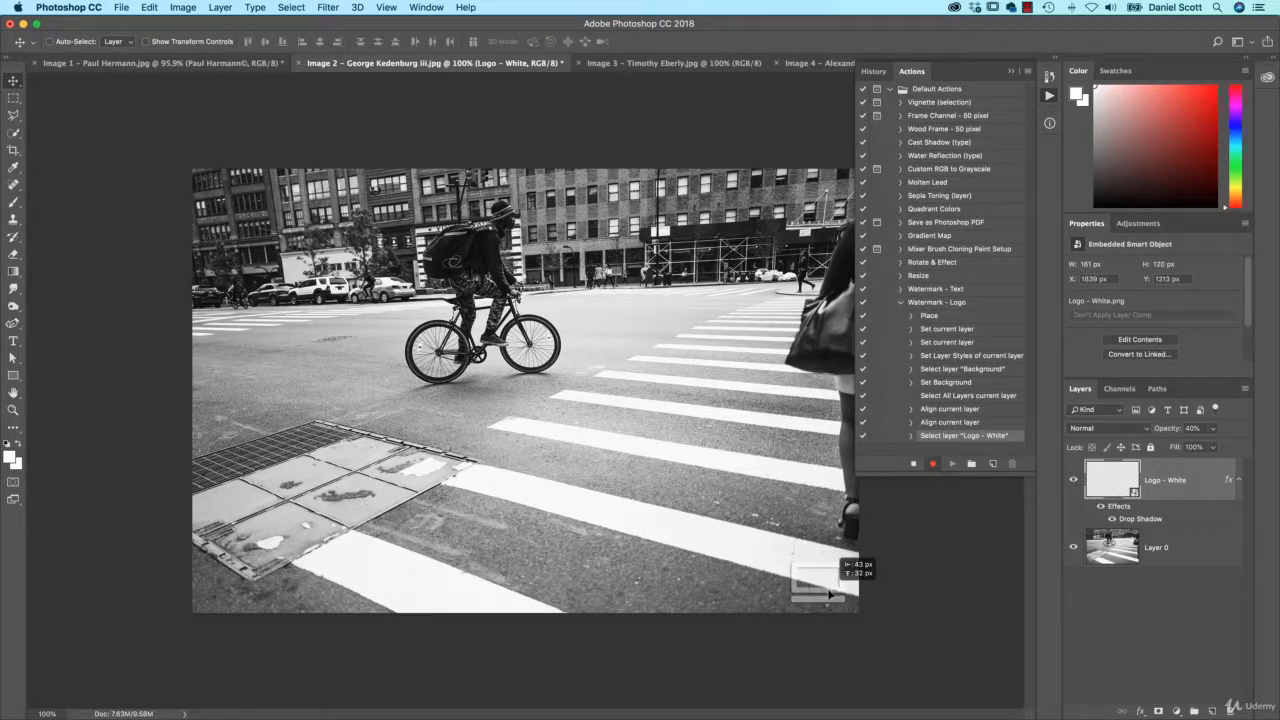
{"action": "left_click_drag", "start_coordinate": [829, 594], "coordinate": [828, 594]}
{"action": "left_click_drag", "start_coordinate": [829, 594], "coordinate": [831, 596]}
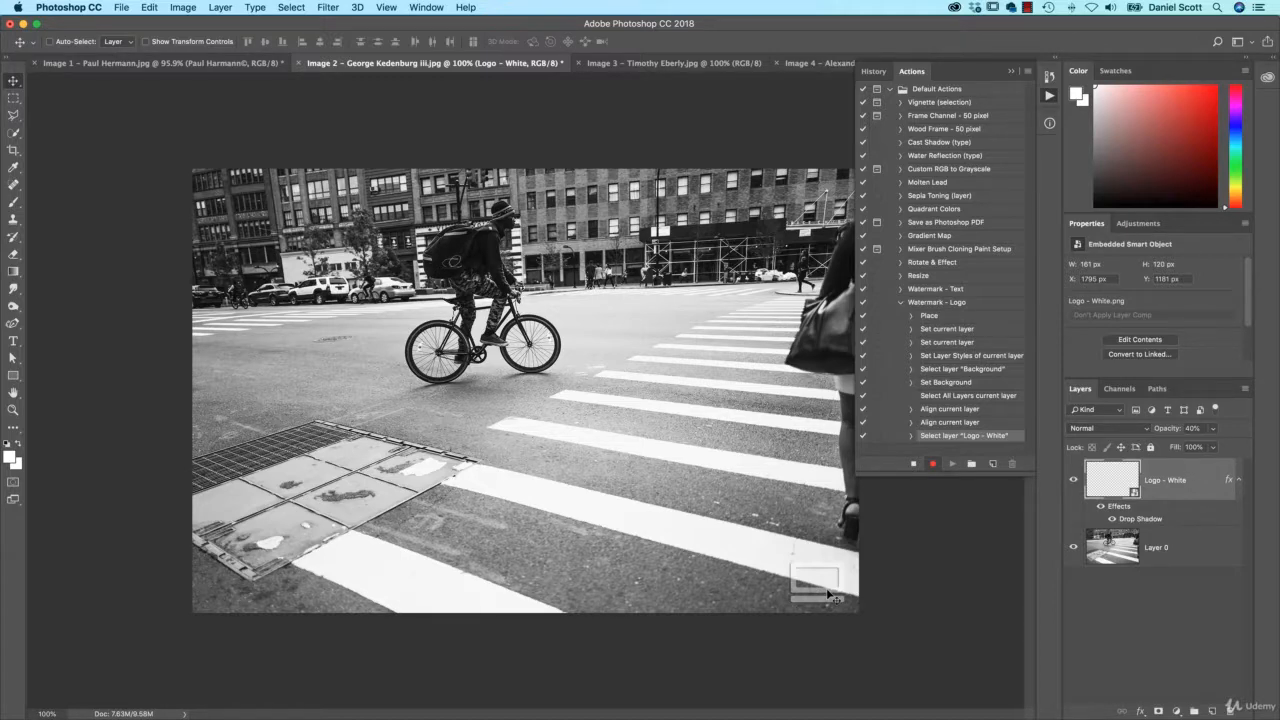
- End the recording, play Watermark - Logo on the Image 3 portrait for the inset 40% logo, then show Image 4
{"action": "left_click", "coordinate": [912, 464]}
{"action": "left_click", "coordinate": [676, 63]}
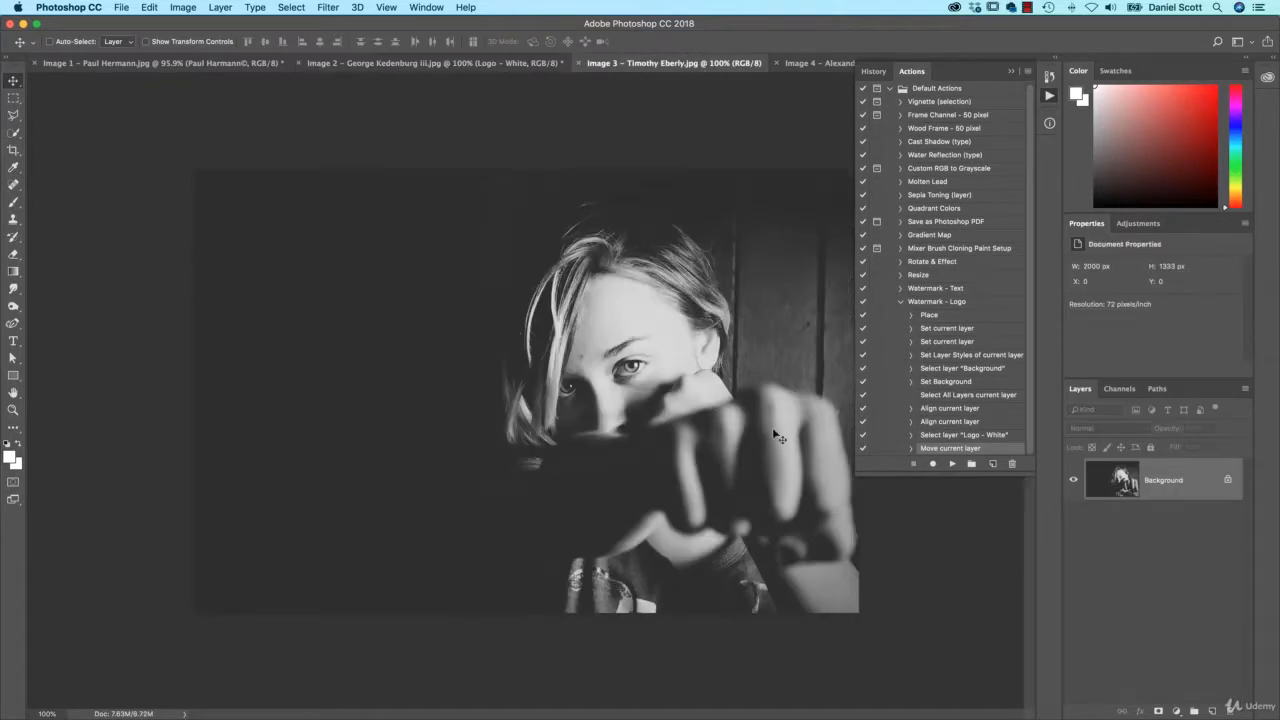
{"action": "left_click", "coordinate": [927, 304]}
{"action": "left_click", "coordinate": [952, 464]}
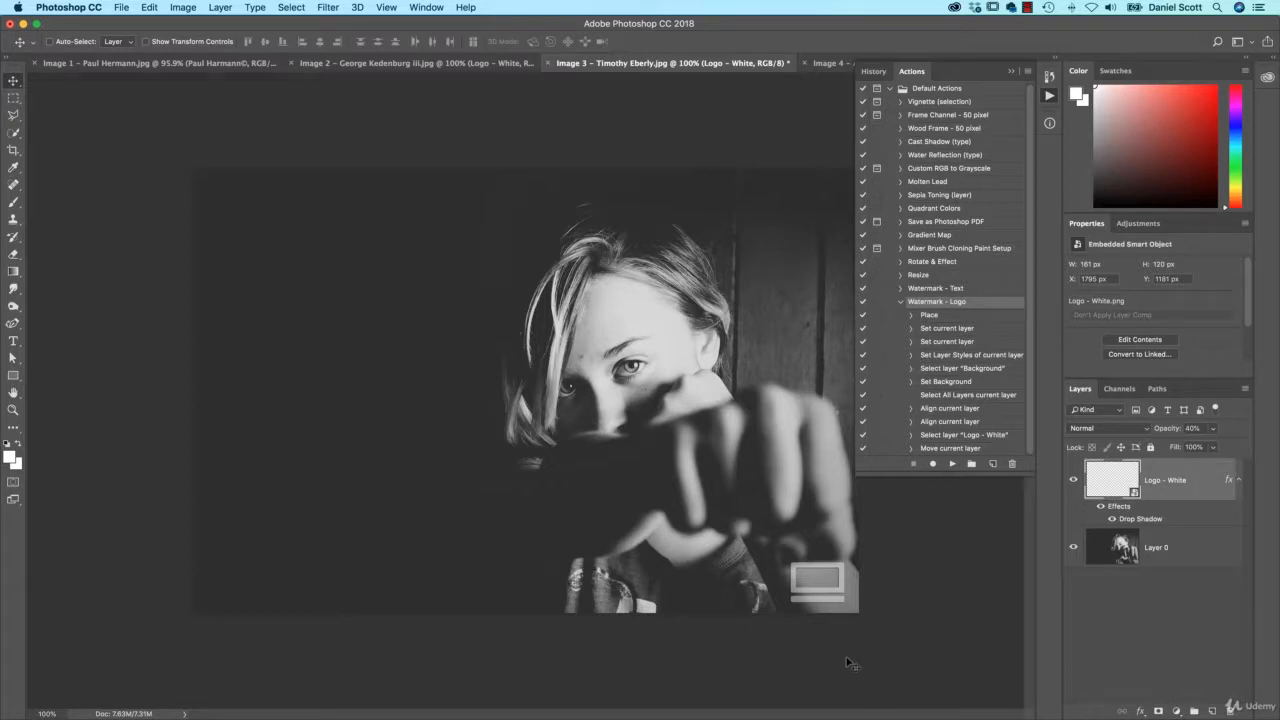
{"action": "left_click", "coordinate": [803, 64]}
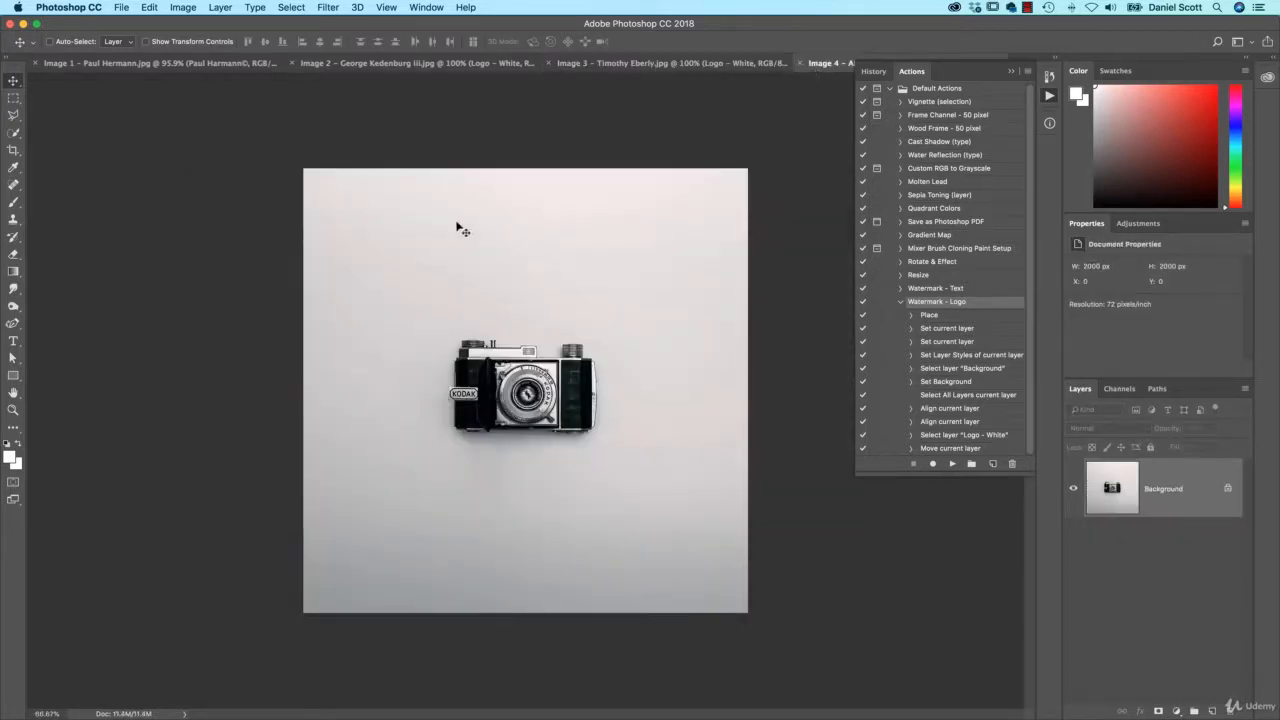
- On Image 1, delete the text watermark layer and play Watermark - Logo to add the 40% white logo
{"action": "left_click", "coordinate": [146, 62]}
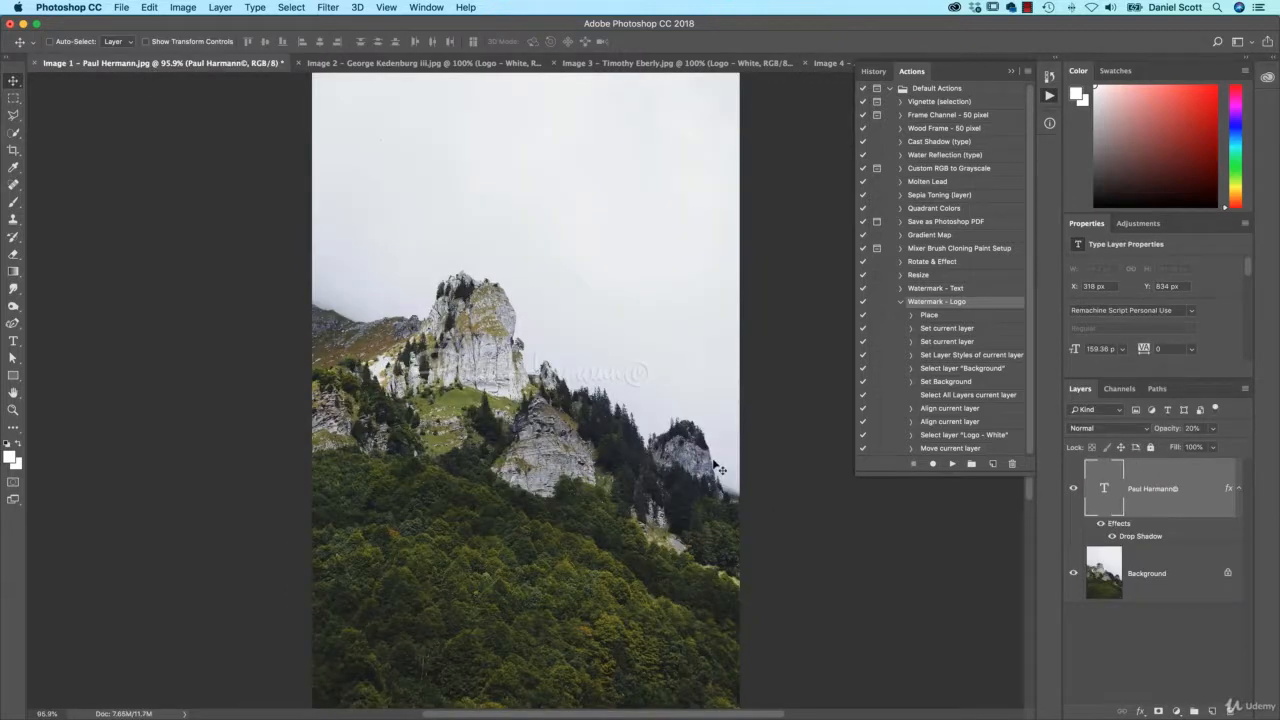
{"action": "scroll", "coordinate": [720, 467], "scroll_direction": "down", "scroll_amount": 2}
{"action": "left_click_drag", "start_coordinate": [1160, 491], "coordinate": [1231, 709]}
{"action": "left_click", "coordinate": [952, 464]}
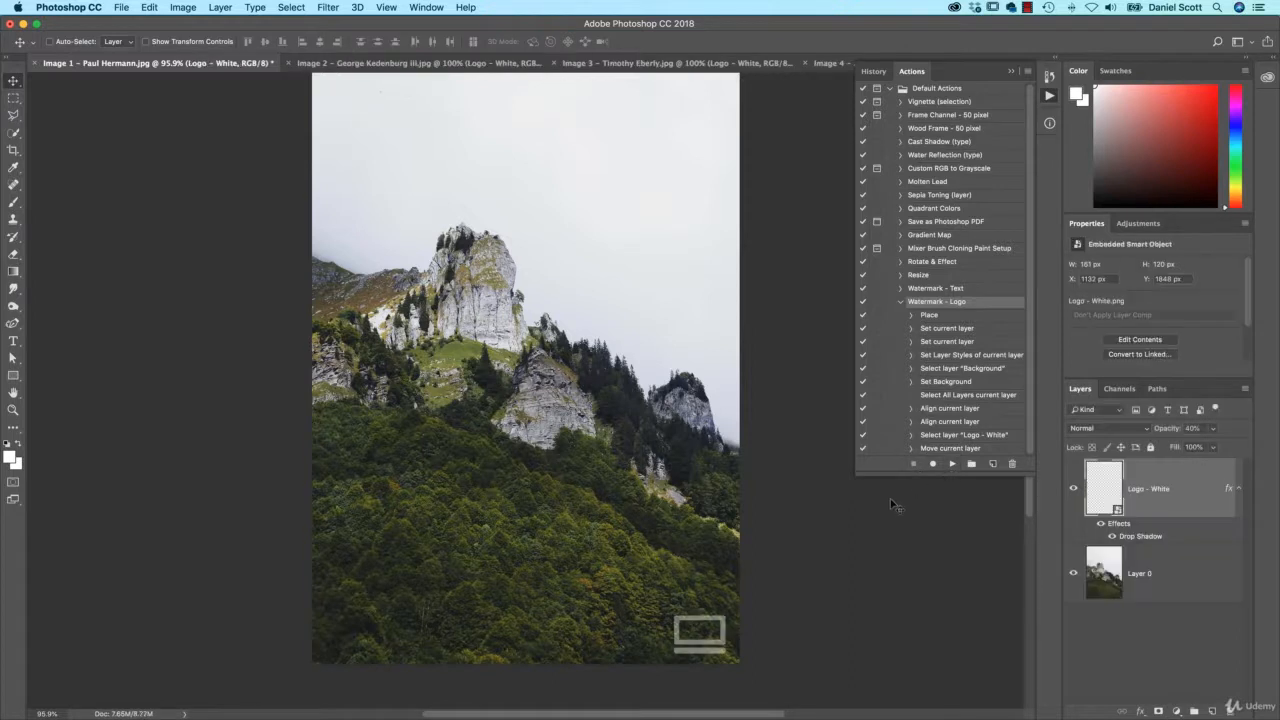